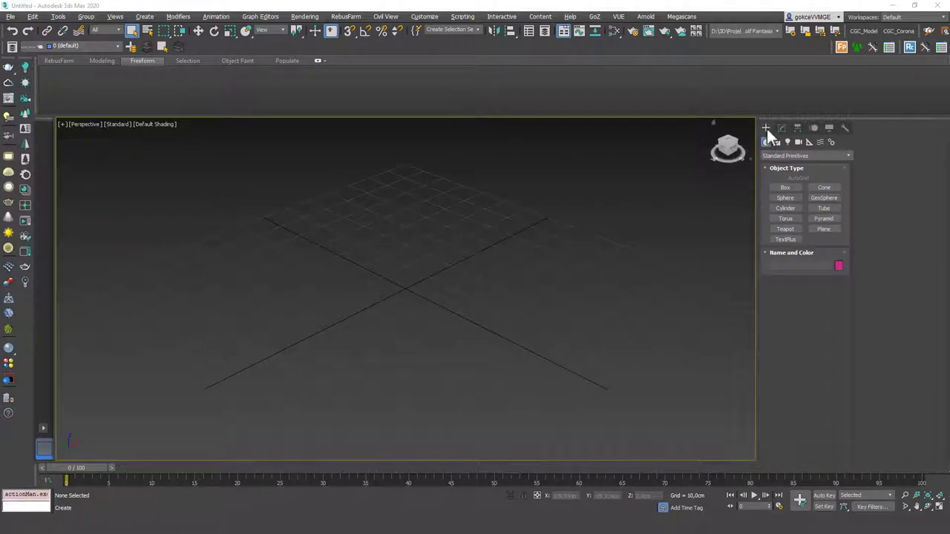
- Create a box about 68 cm long, 79 cm wide and 63 cm high at the centre of the grid
{"action": "left_click", "coordinate": [787, 187]}
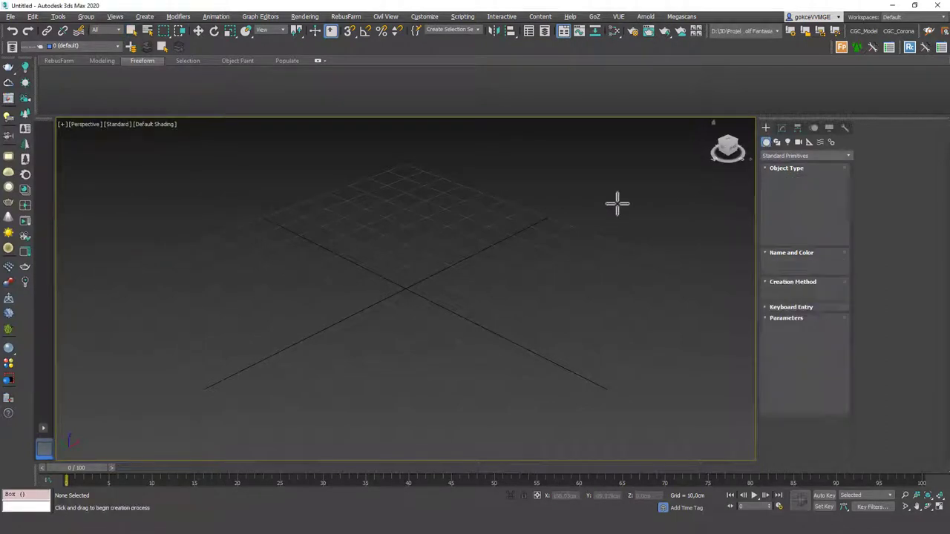
{"action": "left_click_drag", "start_coordinate": [415, 175], "coordinate": [393, 400]}
{"action": "left_click", "coordinate": [379, 221]}
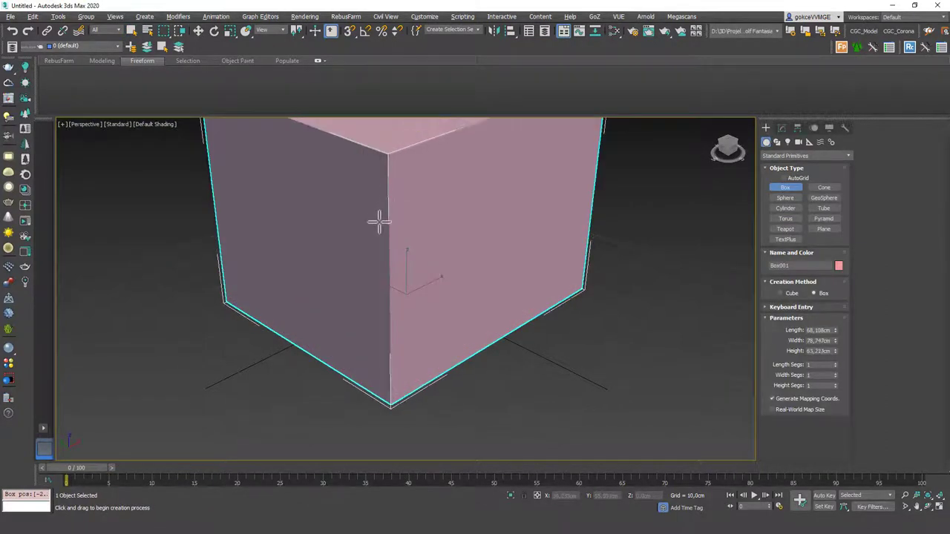
{"action": "right_click", "coordinate": [425, 234]}
{"action": "scroll", "coordinate": [457, 274], "scroll_direction": "down", "scroll_amount": 4}
{"action": "middle_click_drag", "start_coordinate": [439, 248], "coordinate": [456, 271]}
{"action": "scroll", "coordinate": [457, 270], "scroll_direction": "up", "scroll_amount": 2}
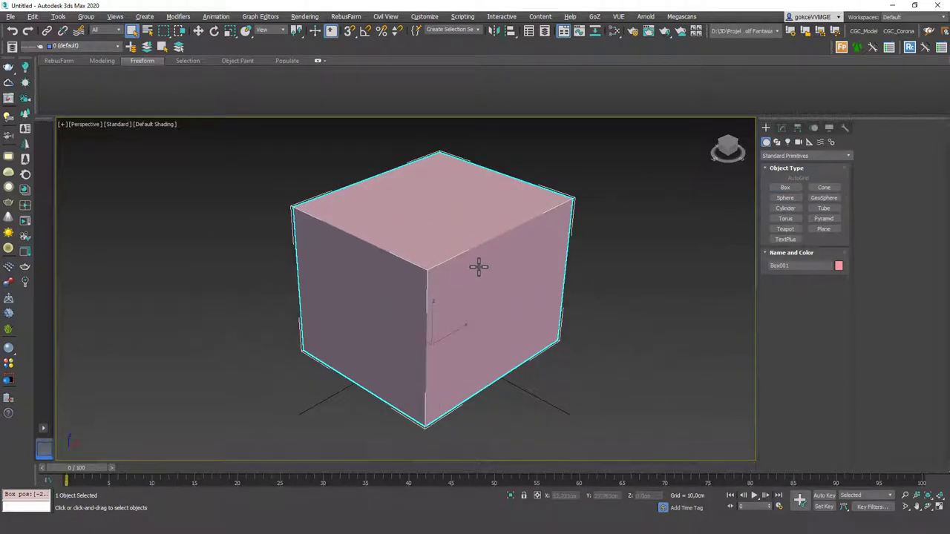
{"action": "middle_click_drag", "start_coordinate": [497, 289], "coordinate": [450, 290], "text": "alt"}
{"action": "scroll", "coordinate": [485, 269], "scroll_direction": "down", "scroll_amount": 3}
{"action": "scroll", "coordinate": [425, 295], "scroll_direction": "up", "scroll_amount": 2}
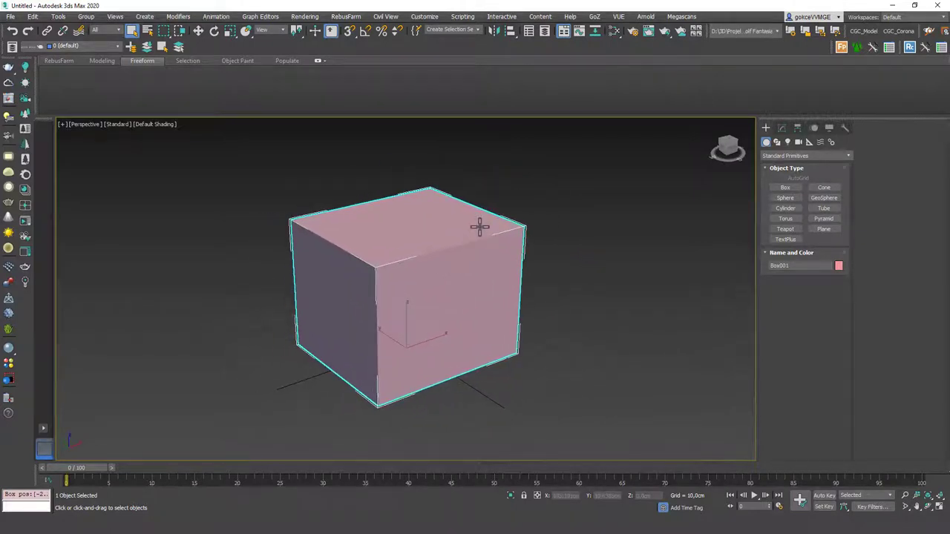
{"action": "middle_click_drag", "start_coordinate": [457, 252], "coordinate": [469, 260]}
- Turn on the viewport polygon statistics and edged faces display, and inspect the box from several sides
{"action": "key", "text": "7"}
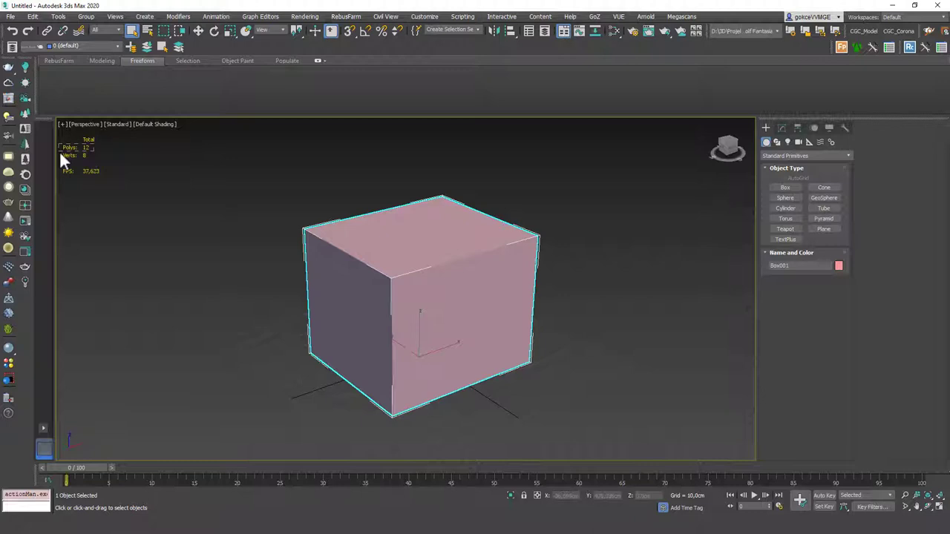
{"action": "left_click", "coordinate": [88, 178]}
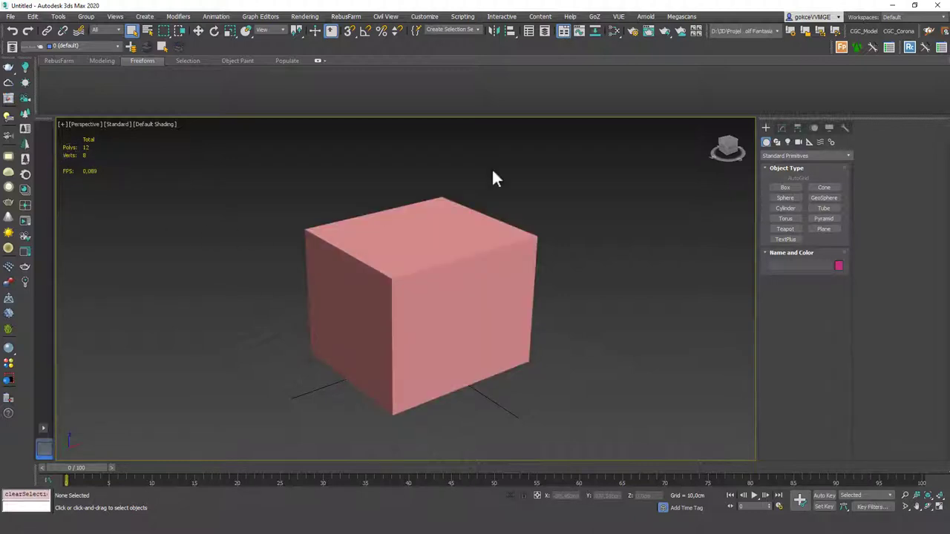
{"action": "left_click", "coordinate": [413, 237]}
{"action": "middle_click_drag", "start_coordinate": [339, 318], "coordinate": [437, 319], "text": "alt"}
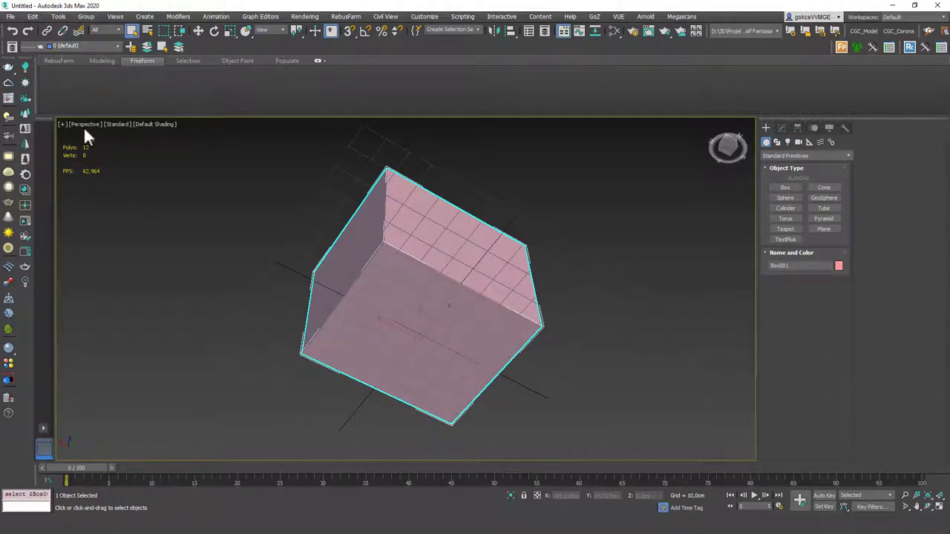
{"action": "middle_click_drag", "start_coordinate": [492, 229], "coordinate": [346, 309], "text": "alt"}
{"action": "scroll", "coordinate": [397, 278], "scroll_direction": "up", "scroll_amount": 3}
{"action": "scroll", "coordinate": [397, 278], "scroll_direction": "down", "scroll_amount": 3}
{"action": "middle_click_drag", "start_coordinate": [397, 279], "coordinate": [426, 287], "text": "alt"}
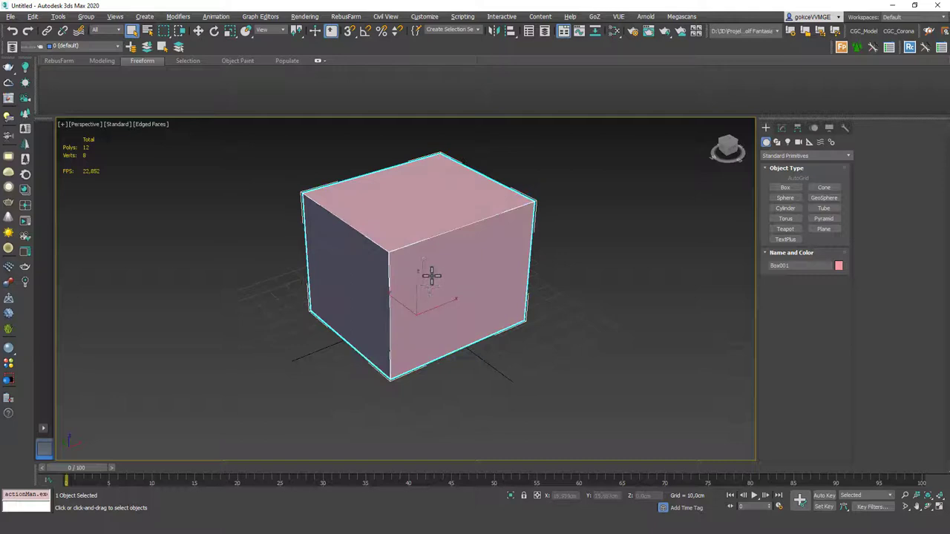
- Apply a TurboSmooth modifier to the box
{"action": "left_click", "coordinate": [782, 128]}
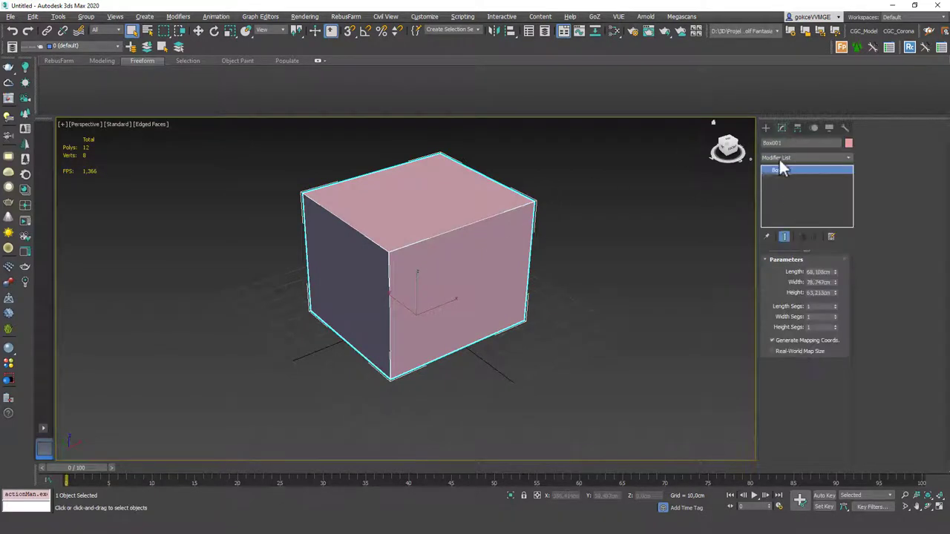
{"action": "left_click", "coordinate": [779, 159]}
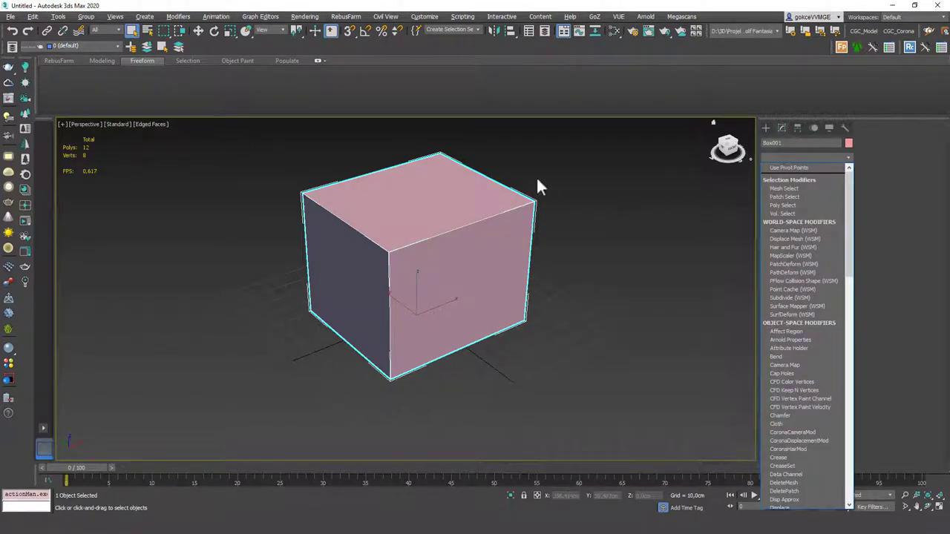
{"action": "type", "text": "tu"}
{"action": "key", "text": "Return"}
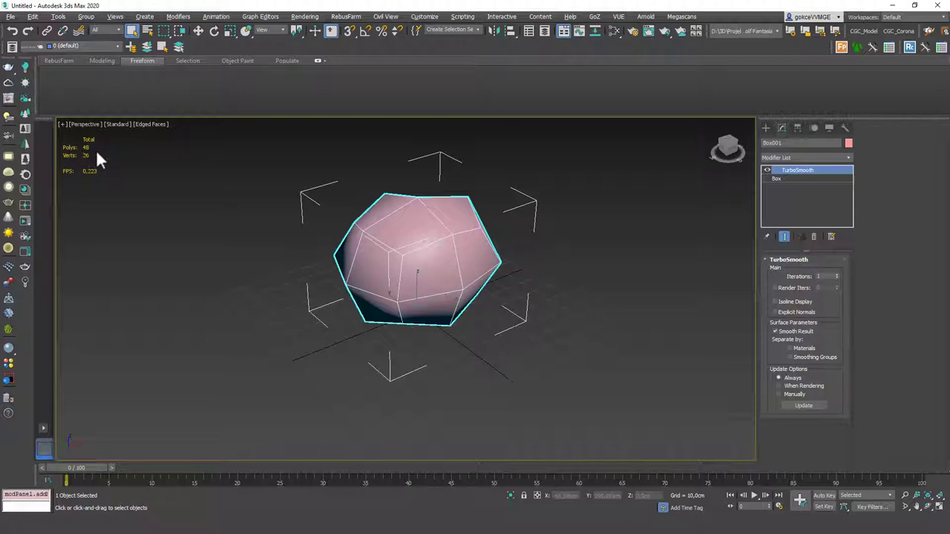
{"action": "scroll", "coordinate": [424, 225], "scroll_direction": "up", "scroll_amount": 2}
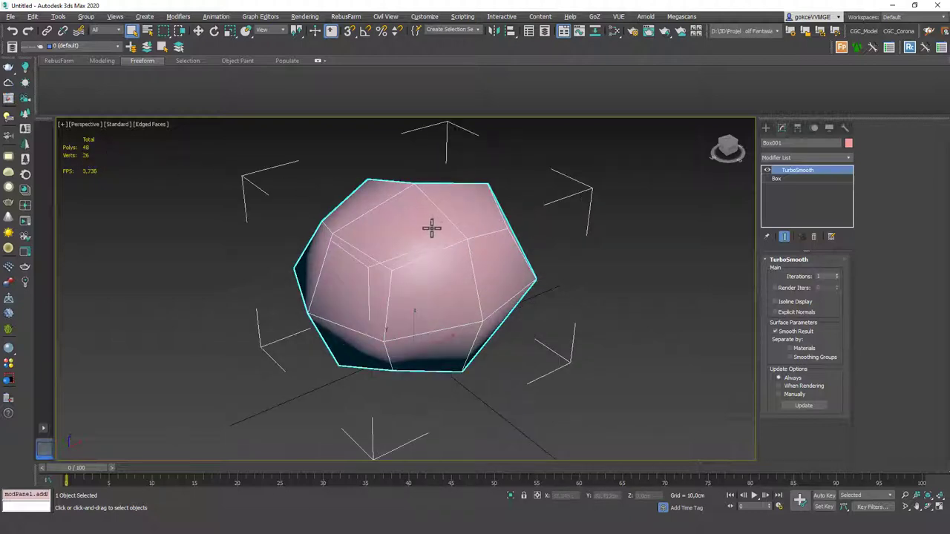
{"action": "middle_click_drag", "start_coordinate": [429, 206], "coordinate": [385, 212], "text": "alt"}
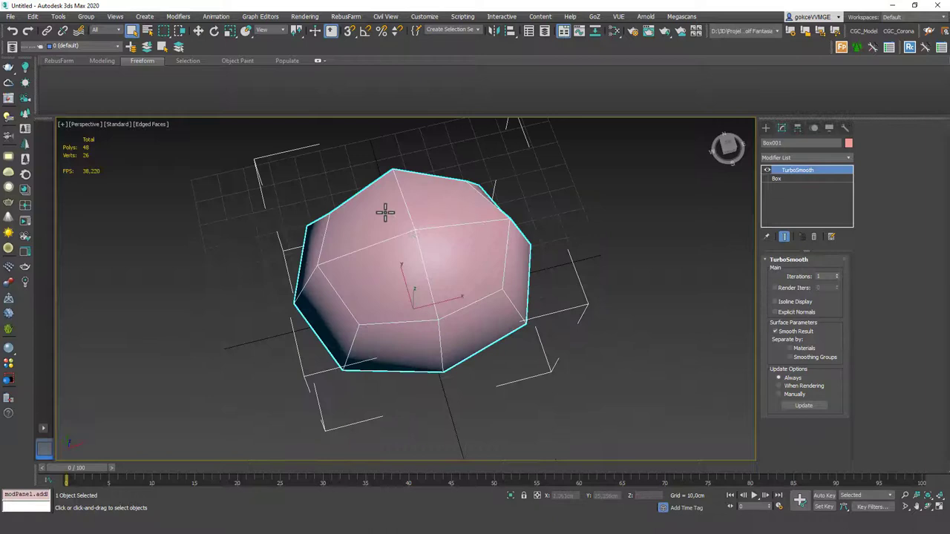
- Disable and re-enable the TurboSmooth modifier to compare the original box with its smoothed version
{"action": "left_click", "coordinate": [768, 170]}
{"action": "middle_click_drag", "start_coordinate": [424, 307], "coordinate": [472, 254], "text": "alt"}
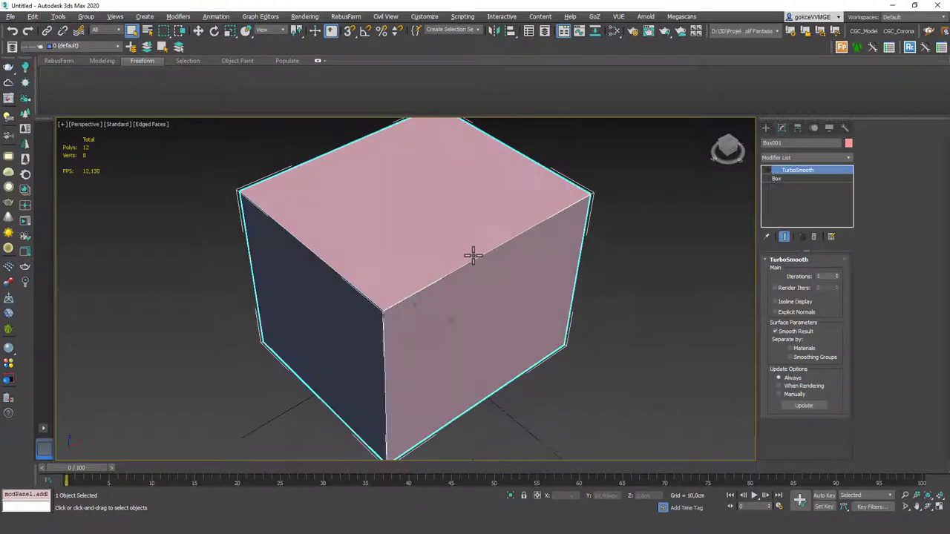
{"action": "scroll", "coordinate": [475, 253], "scroll_direction": "down", "scroll_amount": 3}
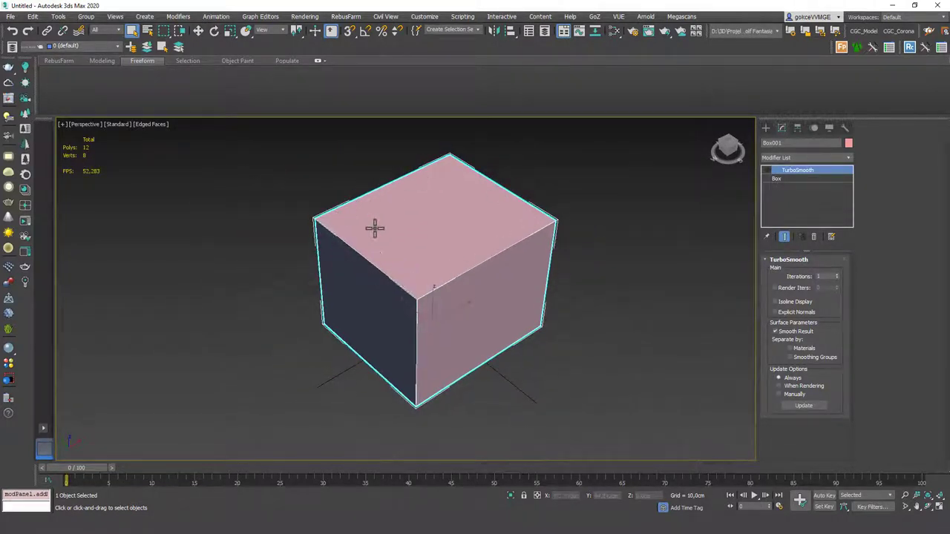
{"action": "left_click", "coordinate": [767, 169]}
{"action": "middle_click_drag", "start_coordinate": [414, 249], "coordinate": [402, 251], "text": "alt"}
{"action": "scroll", "coordinate": [446, 251], "scroll_direction": "up", "scroll_amount": 3}
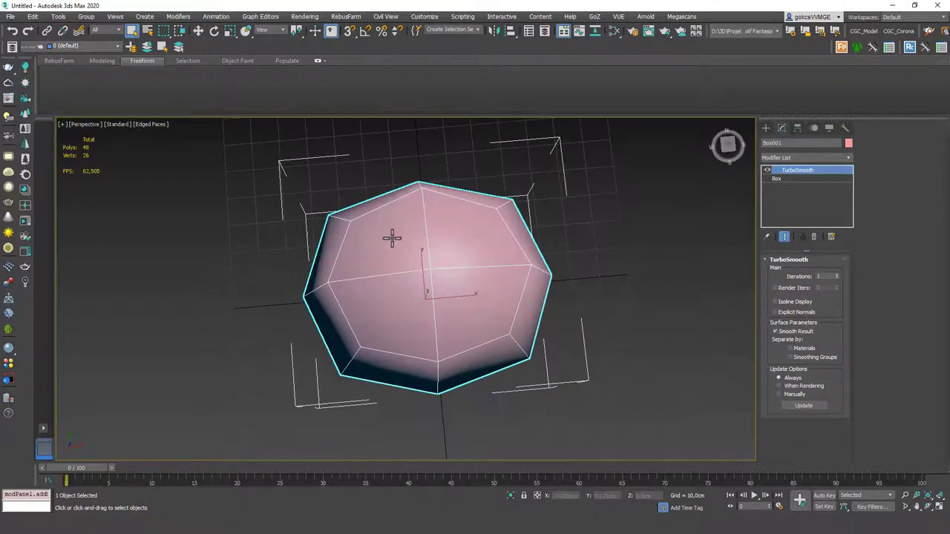
{"action": "middle_click_drag", "start_coordinate": [458, 342], "coordinate": [424, 253], "text": "alt"}
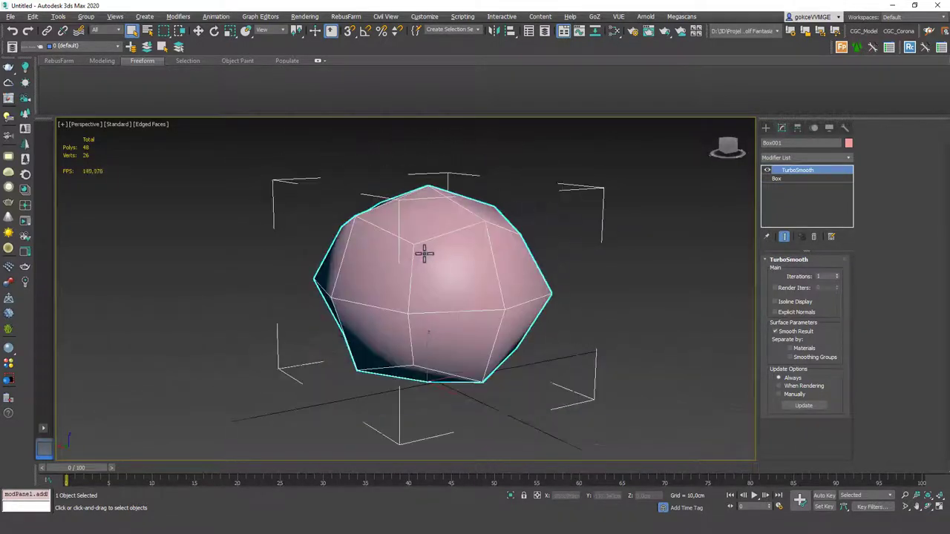
- Examine the smoothed object from far away with edged faces off, and return to a close view with edges shown
{"action": "scroll", "coordinate": [424, 254], "scroll_direction": "down", "scroll_amount": 10}
{"action": "key", "text": "F4"}
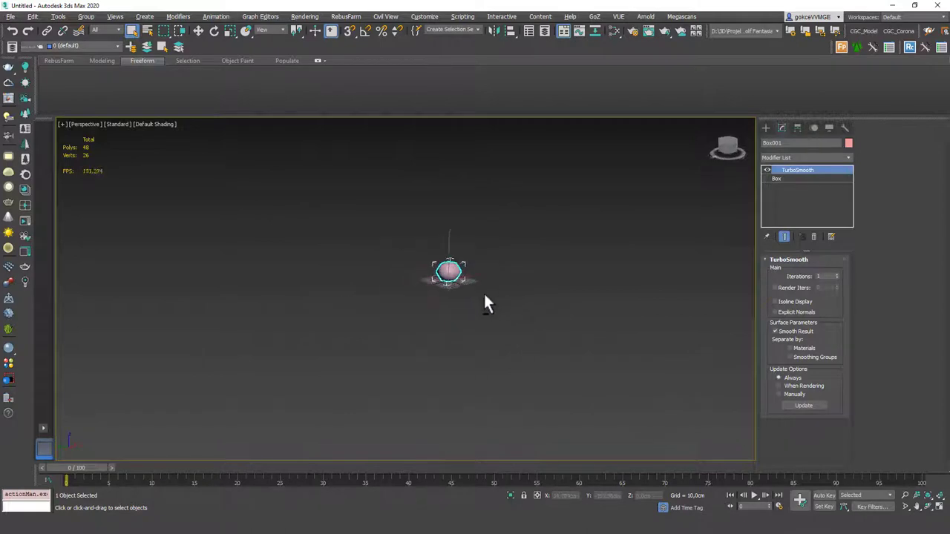
{"action": "left_click", "coordinate": [472, 286]}
{"action": "scroll", "coordinate": [493, 308], "scroll_direction": "down", "scroll_amount": 4}
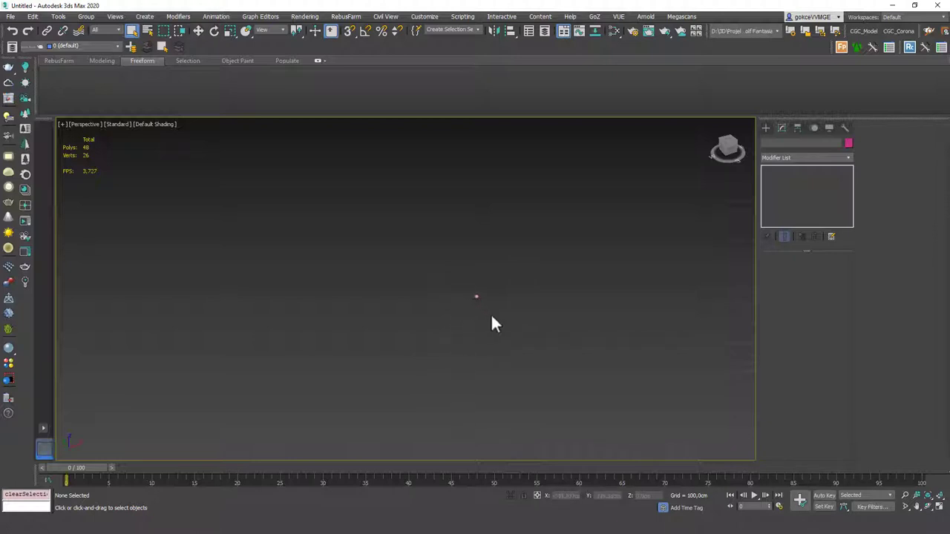
{"action": "key", "text": "z"}
{"action": "middle_click_drag", "start_coordinate": [481, 310], "coordinate": [492, 284], "text": "alt"}
{"action": "left_click", "coordinate": [435, 271]}
{"action": "key", "text": "F4"}
{"action": "scroll", "coordinate": [492, 284], "scroll_direction": "down", "scroll_amount": 3}
{"action": "scroll", "coordinate": [493, 284], "scroll_direction": "up", "scroll_amount": 3}
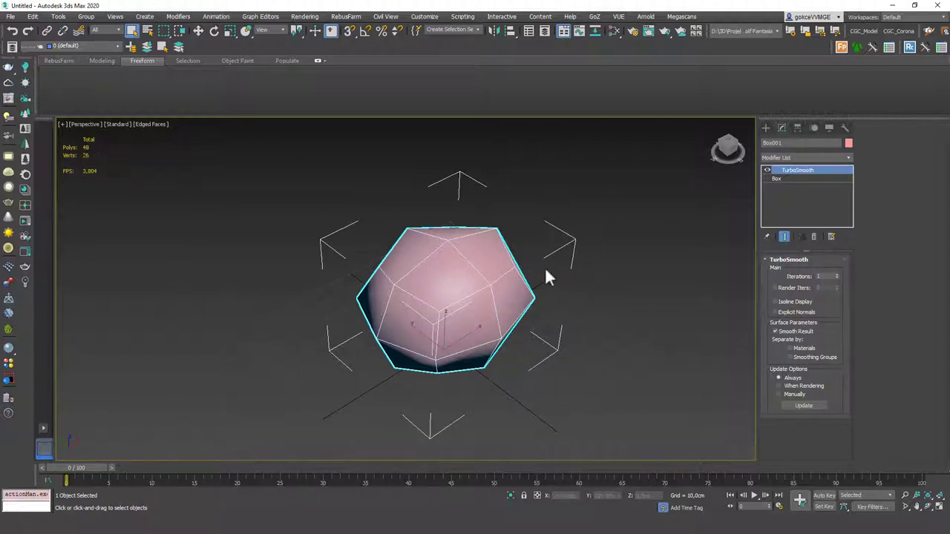
- Set the TurboSmooth iterations to 2 and hide the edged faces to check the silhouette
{"action": "left_click", "coordinate": [837, 274]}
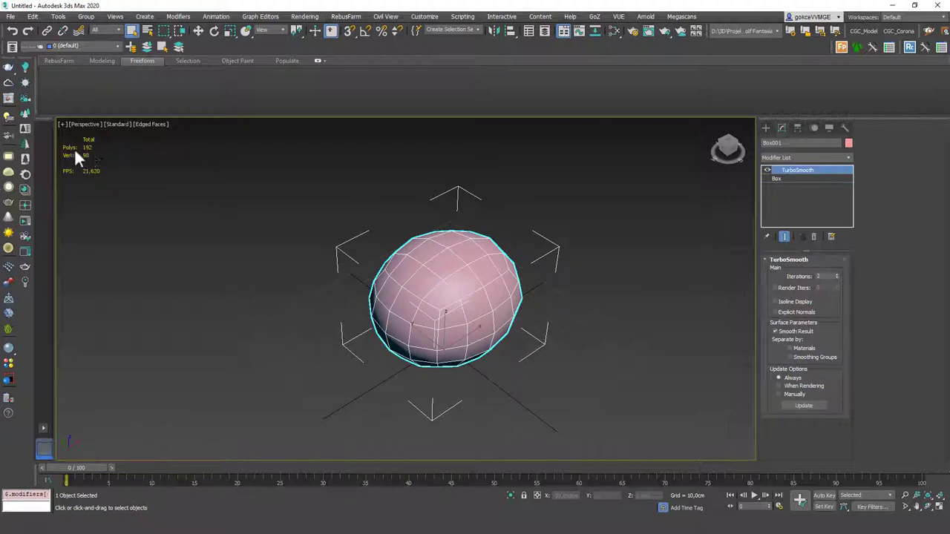
{"action": "scroll", "coordinate": [485, 274], "scroll_direction": "up", "scroll_amount": 2}
{"action": "key", "text": "F4"}
{"action": "scroll", "coordinate": [583, 343], "scroll_direction": "down", "scroll_amount": 4}
{"action": "mouse_move", "coordinate": [583, 343]}
{"action": "middle_mouse_down", "text": "alt"}
{"action": "mouse_move", "coordinate": [567, 324]}
{"action": "mouse_move", "coordinate": [623, 356]}
{"action": "mouse_move", "coordinate": [467, 334]}
{"action": "middle_mouse_up", "text": "alt"}
{"action": "scroll", "coordinate": [568, 323], "scroll_direction": "down", "scroll_amount": 2}
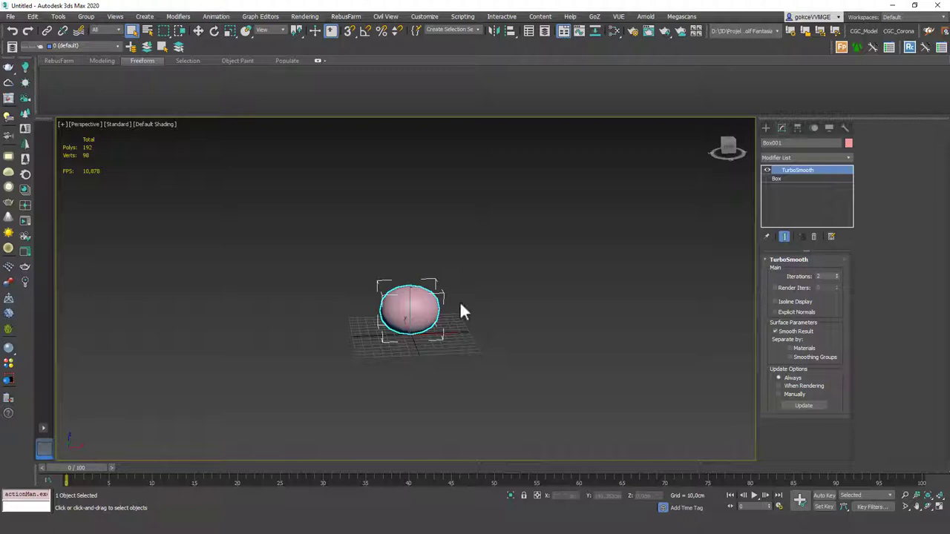
{"action": "scroll", "coordinate": [388, 288], "scroll_direction": "up", "scroll_amount": 5}
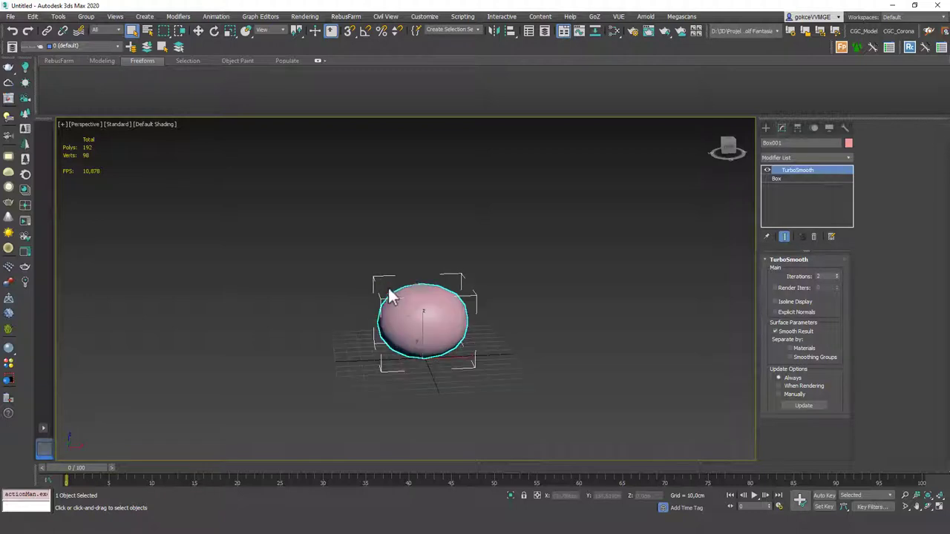
- Raise the TurboSmooth iterations to 5 and check the object both deselected and selected
{"action": "left_click", "coordinate": [837, 273]}
{"action": "left_click", "coordinate": [837, 274]}
{"action": "left_click", "coordinate": [837, 274]}
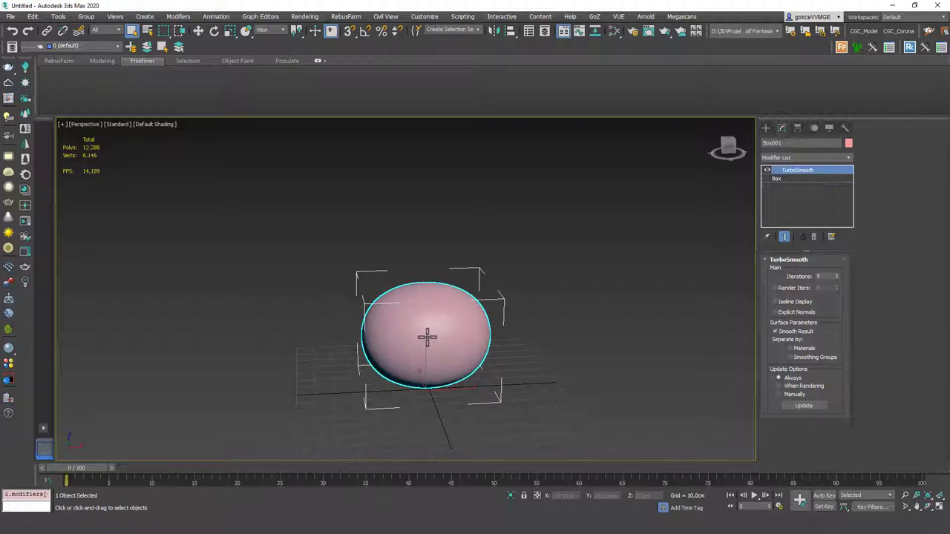
{"action": "left_click", "coordinate": [518, 284]}
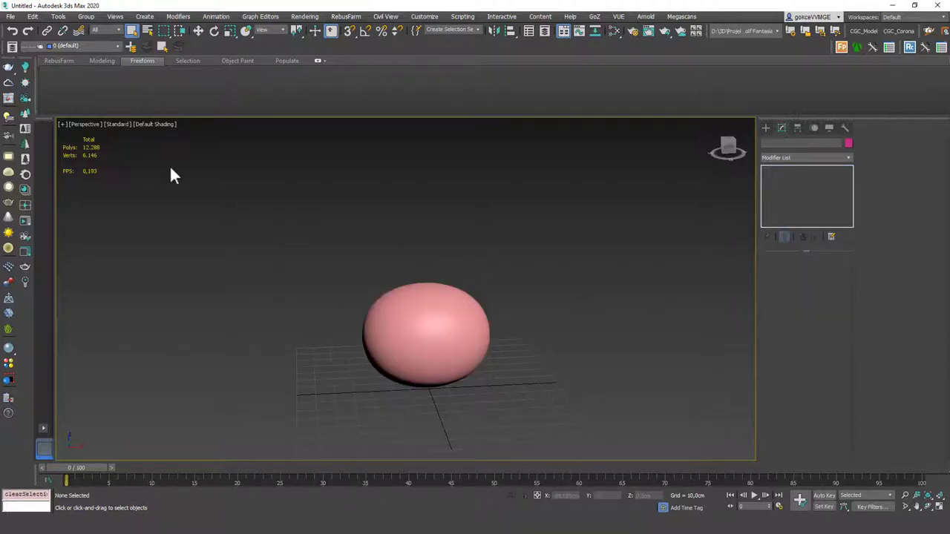
{"action": "middle_click_drag", "start_coordinate": [427, 292], "coordinate": [447, 316], "text": "alt"}
{"action": "left_click", "coordinate": [425, 300]}
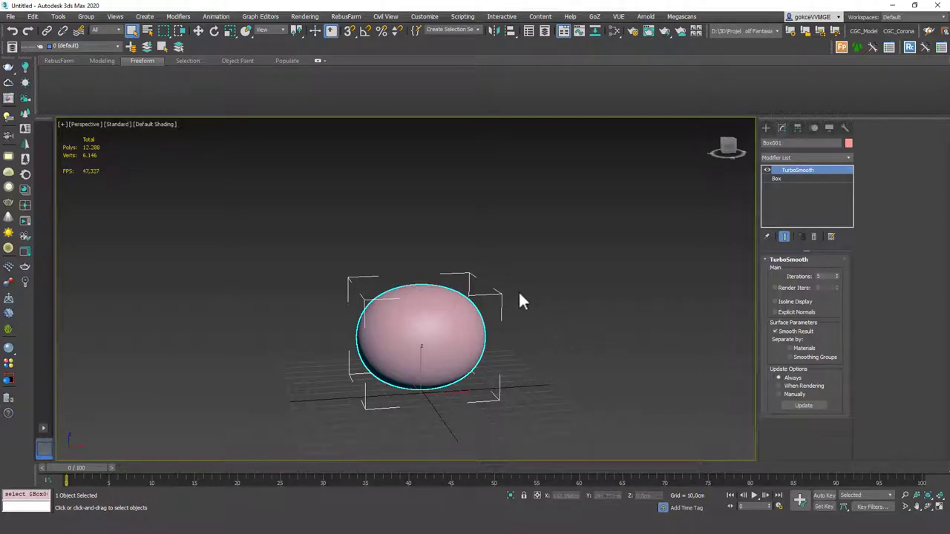
- Switch TurboSmooth off and on again to compare the five-iteration result with the base box
{"action": "left_click", "coordinate": [768, 169]}
{"action": "left_click", "coordinate": [768, 169]}
{"action": "mouse_move", "coordinate": [438, 342]}
{"action": "middle_mouse_down", "text": "alt"}
{"action": "mouse_move", "coordinate": [463, 341]}
{"action": "mouse_move", "coordinate": [452, 348]}
{"action": "middle_mouse_up", "text": "alt"}
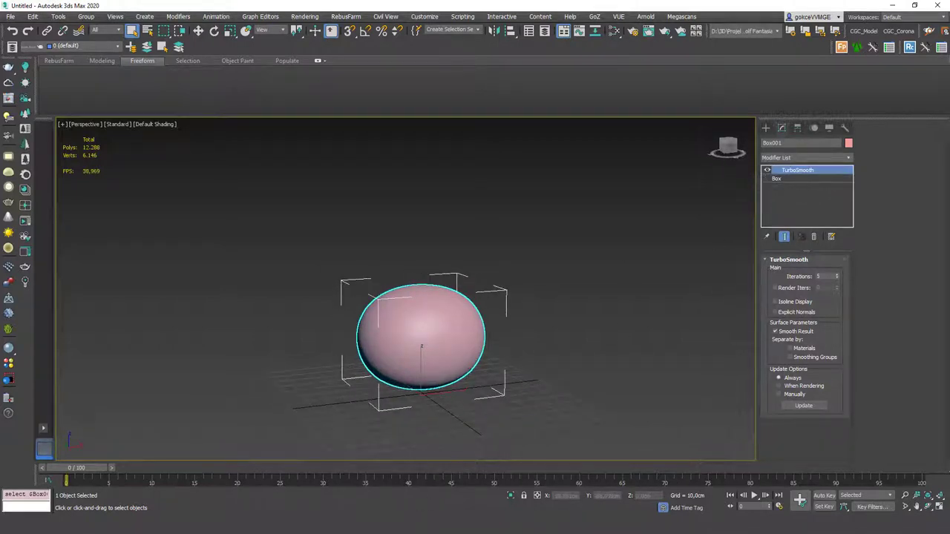
- Switch to Photoshop and create a new 1000 by 1000 pixel document with a white background
{"action": "mouse_move", "coordinate": [547, 525]}
{"action": "left_click", "coordinate": [546, 482]}
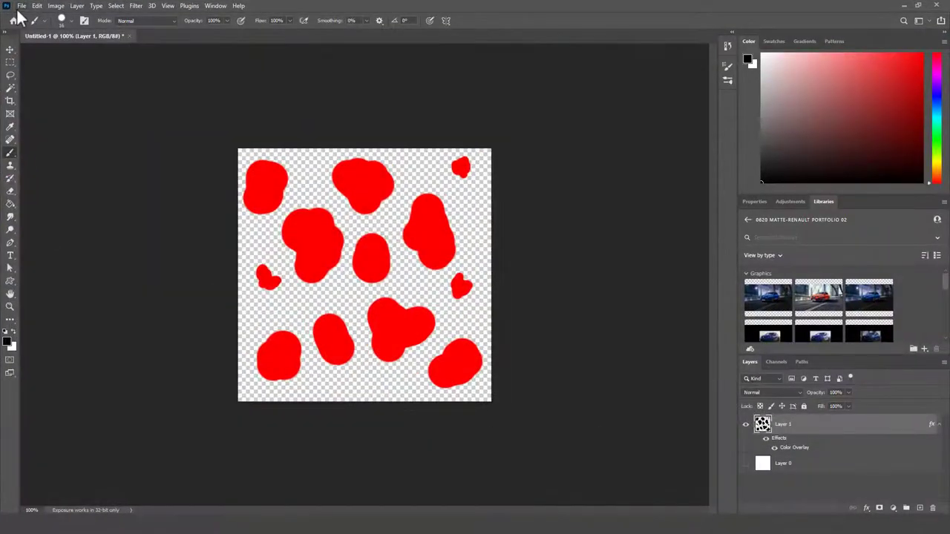
{"action": "left_click", "coordinate": [22, 5]}
{"action": "left_click", "coordinate": [22, 21]}
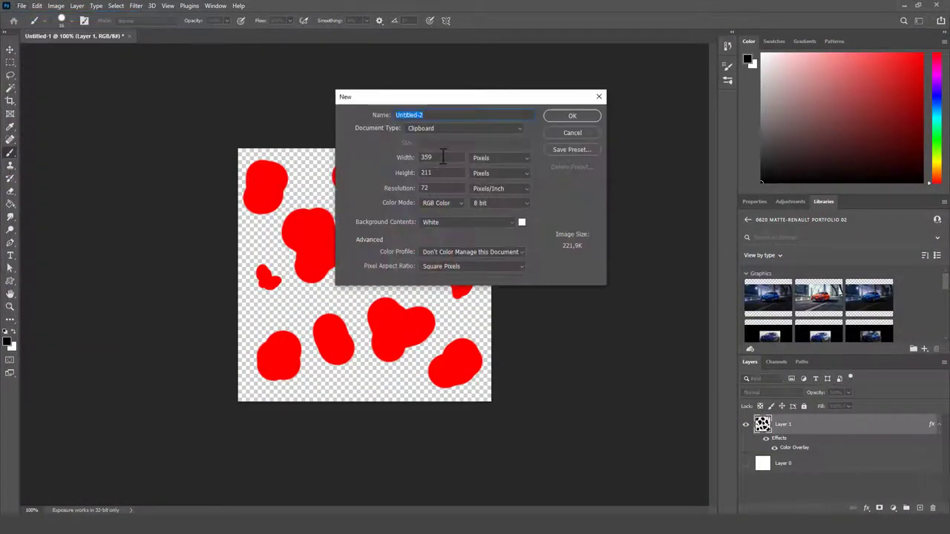
{"action": "type", "text": "1000"}
{"action": "key", "text": "Tab"}
{"action": "type", "text": "1000"}
{"action": "left_click", "coordinate": [559, 117]}
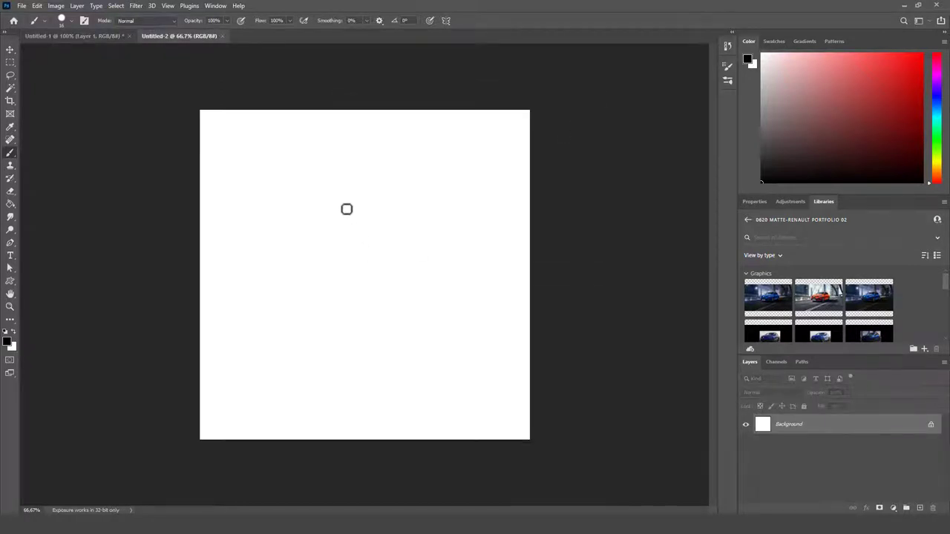
- Paint a black square outline in the middle of the canvas with four straight brush strokes
{"action": "left_click", "coordinate": [275, 191]}
{"action": "left_click", "coordinate": [276, 343], "text": "shift"}
{"action": "left_click", "coordinate": [433, 345], "text": "shift"}
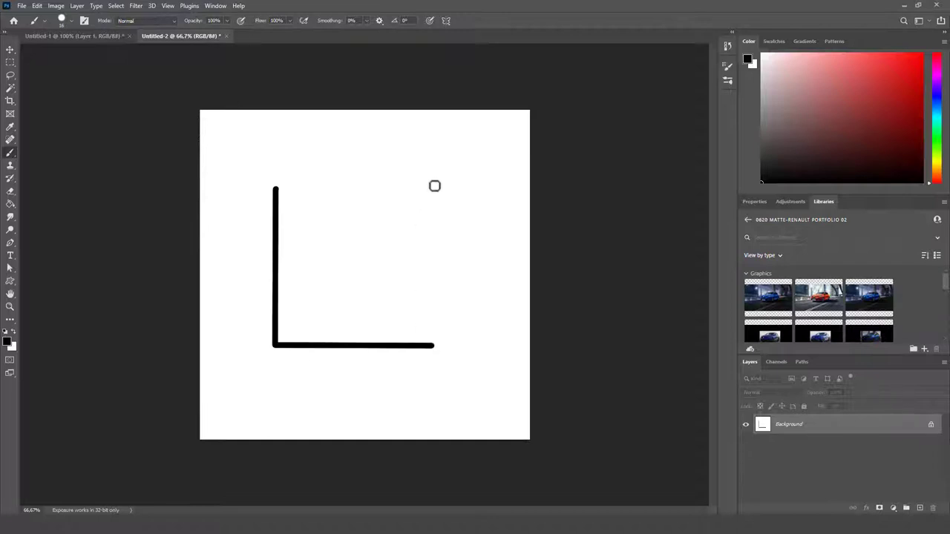
{"action": "left_click", "coordinate": [430, 184], "text": "shift"}
{"action": "left_click", "coordinate": [275, 190], "text": "shift"}
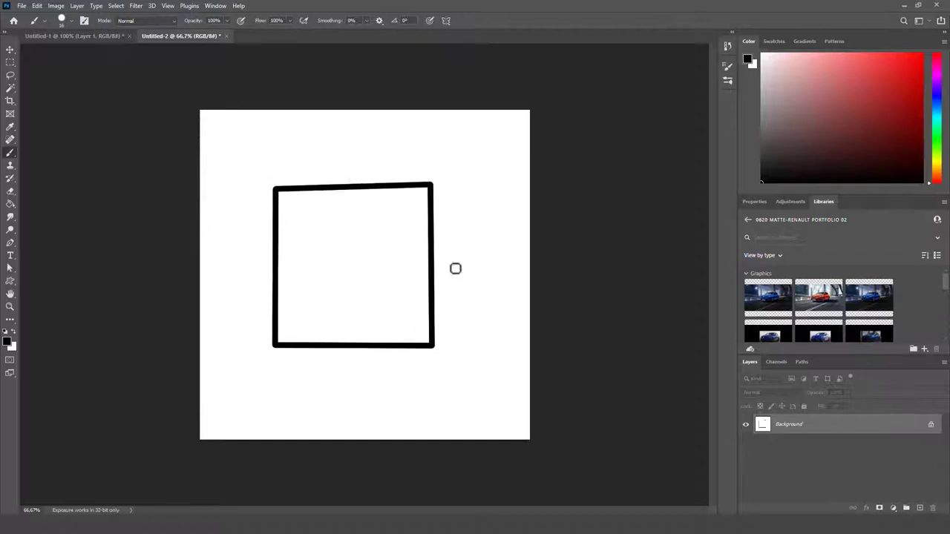
- Reduce the brush size to fit inside the square's outline and add a new layer above the background
{"action": "key", "text": "z"}
{"action": "left_click_drag", "start_coordinate": [329, 213], "coordinate": [356, 211]}
{"action": "key", "text": "b"}
{"action": "right_click_drag", "start_coordinate": [339, 198], "coordinate": [336, 201], "text": "alt"}
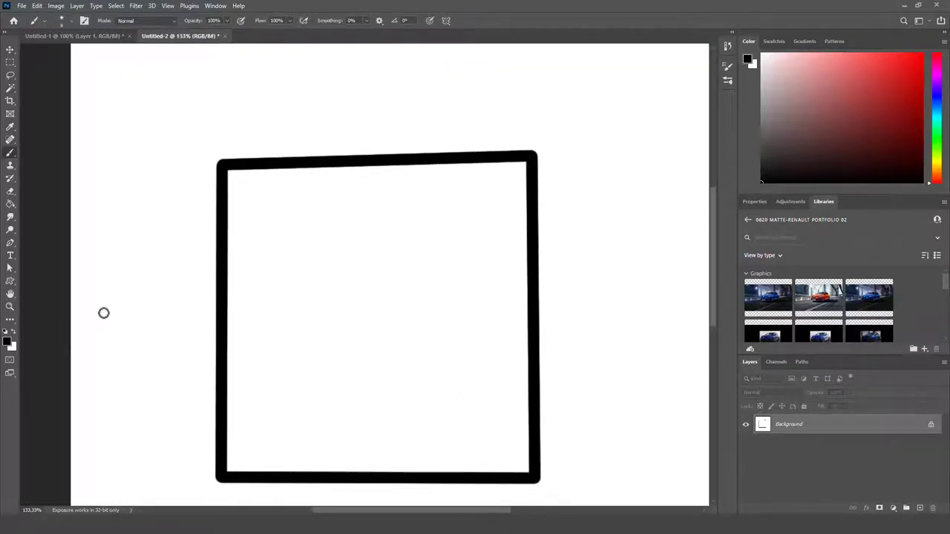
{"action": "key", "text": "ctrl+shift+n"}
{"action": "key", "text": "Return"}
- Set the foreground colour to red, ff0000
{"action": "left_click", "coordinate": [6, 341]}
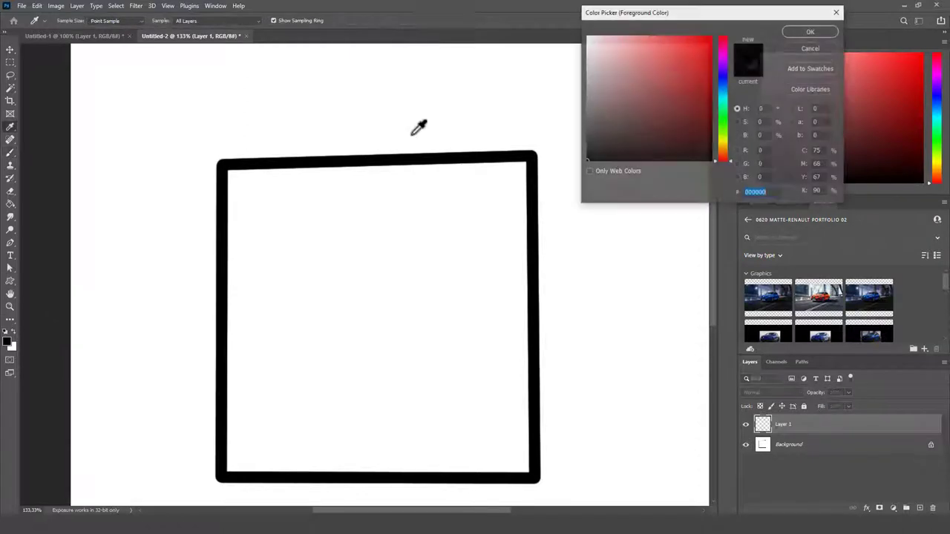
{"action": "type", "text": "ff0000"}
{"action": "left_click", "coordinate": [810, 31]}
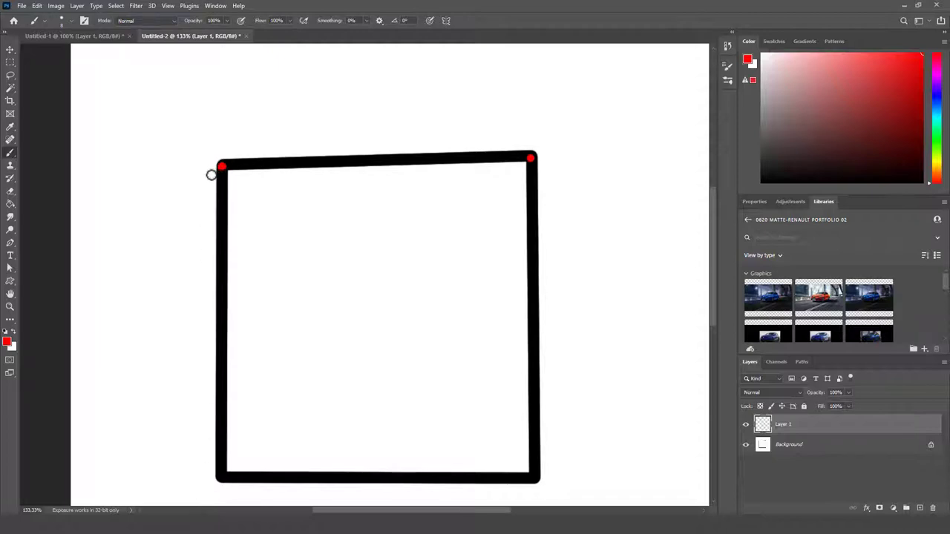
- Mark the square's remaining corners with red dots and paint red arrows from every corner along the adjoining edges
{"action": "left_click", "coordinate": [223, 475]}
{"action": "left_click_drag", "start_coordinate": [221, 170], "coordinate": [221, 221]}
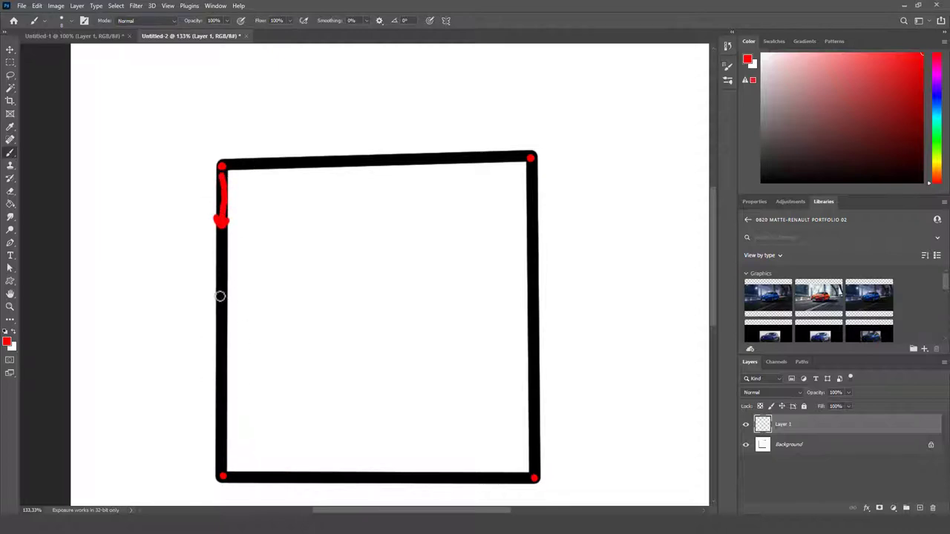
{"action": "left_click_drag", "start_coordinate": [222, 471], "coordinate": [220, 420]}
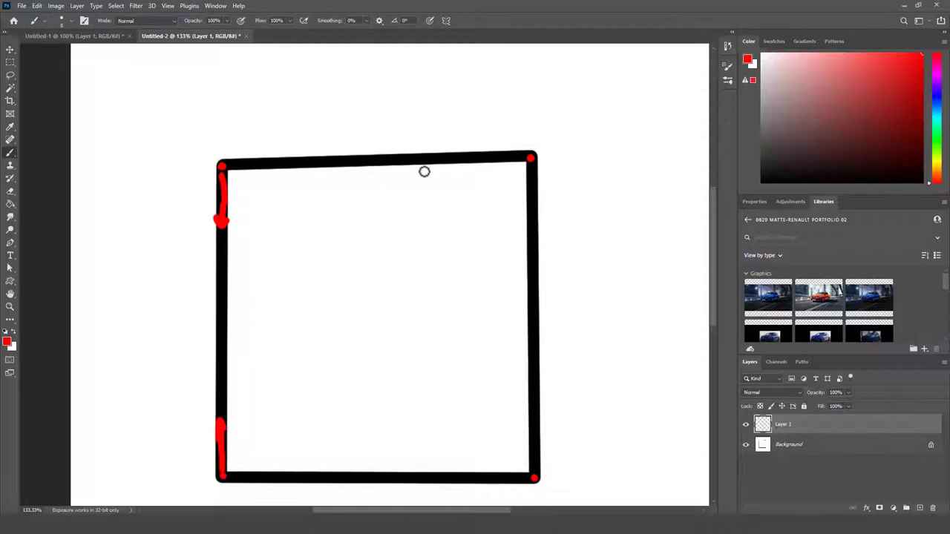
{"action": "left_click_drag", "start_coordinate": [530, 156], "coordinate": [497, 156]}
{"action": "left_click_drag", "start_coordinate": [225, 163], "coordinate": [258, 164]}
{"action": "left_click_drag", "start_coordinate": [531, 158], "coordinate": [532, 198]}
{"action": "mouse_move", "coordinate": [534, 476]}
{"action": "left_mouse_down"}
{"action": "mouse_move", "coordinate": [534, 438]}
{"action": "mouse_move", "coordinate": [541, 447]}
{"action": "mouse_move", "coordinate": [487, 482]}
{"action": "left_mouse_up"}
{"action": "mouse_move", "coordinate": [223, 475]}
{"action": "left_mouse_down"}
{"action": "mouse_move", "coordinate": [267, 477]}
{"action": "mouse_move", "coordinate": [260, 482]}
{"action": "left_mouse_up"}
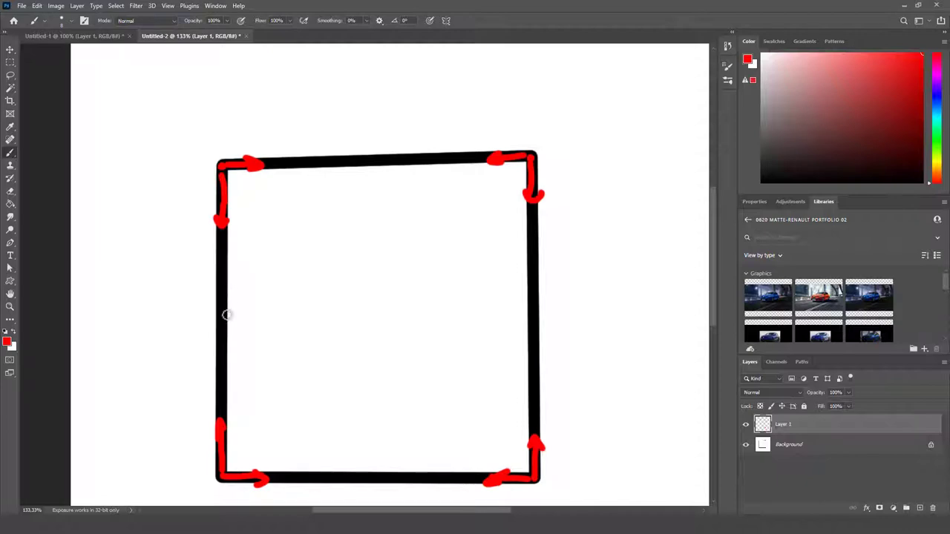
- Paint a connected red arc of straight segments from the square's left edge over the top edge's midpoint to the right edge
{"action": "mouse_move", "coordinate": [224, 312]}
{"action": "left_mouse_down"}
{"action": "mouse_move", "coordinate": [266, 216]}
{"action": "mouse_move", "coordinate": [380, 158]}
{"action": "mouse_move", "coordinate": [483, 198]}
{"action": "mouse_move", "coordinate": [552, 301]}
{"action": "left_mouse_up"}
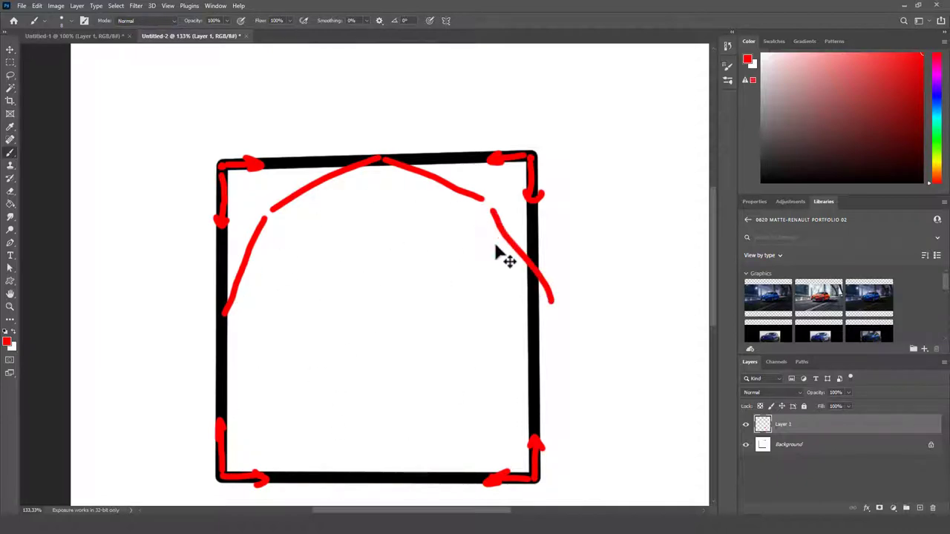
{"action": "key", "text": "ctrl+z"}
{"action": "left_click", "coordinate": [531, 300], "text": "shift"}
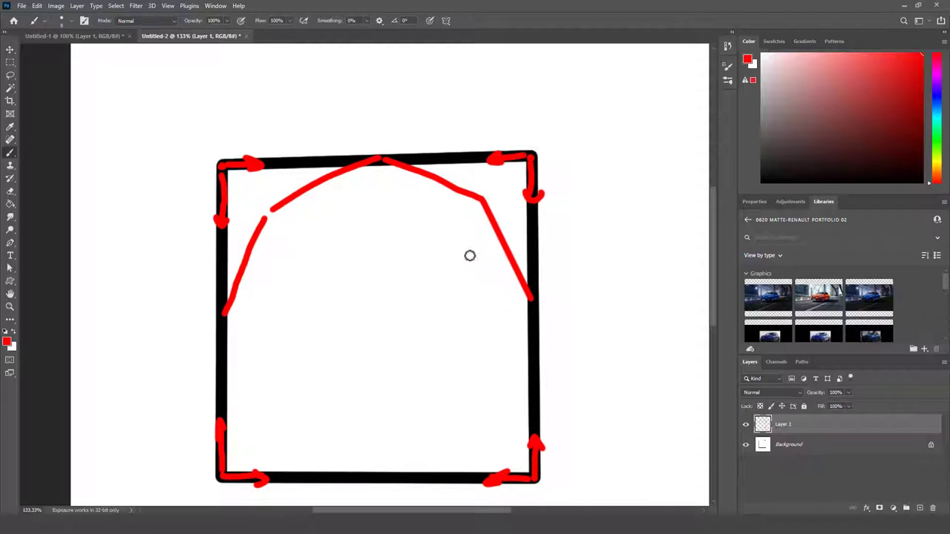
{"action": "left_click_drag", "start_coordinate": [273, 211], "coordinate": [267, 215]}
- Add a new layer, set the foreground colour to blue and reduce the brush size to fit inside the red line
{"action": "key", "text": "ctrl+shift+alt+n"}
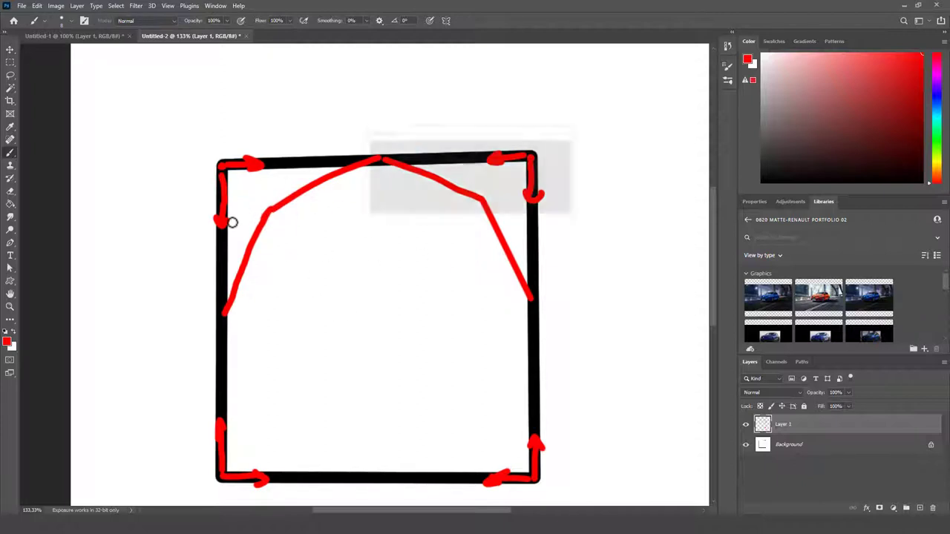
{"action": "left_click", "coordinate": [8, 342]}
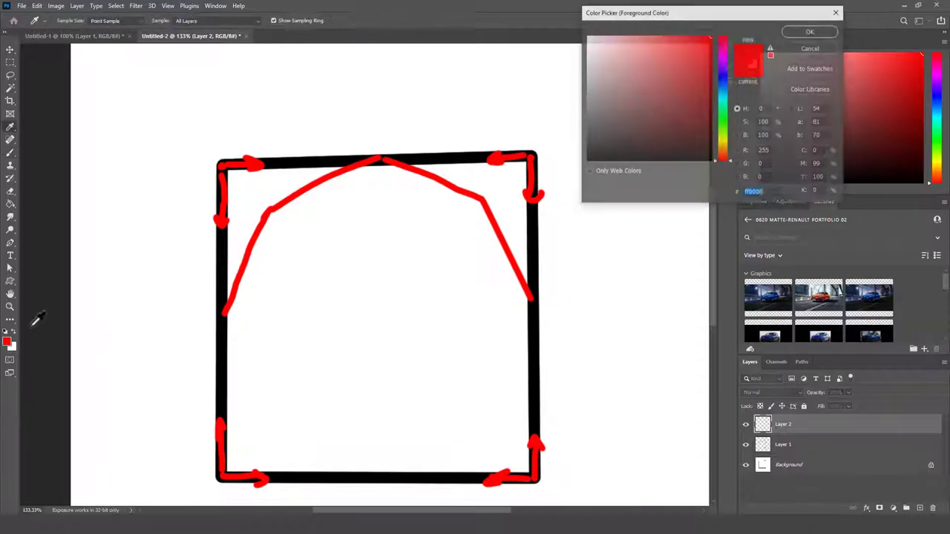
{"action": "left_click", "coordinate": [723, 75]}
{"action": "left_click", "coordinate": [810, 31]}
{"action": "key", "text": "b"}
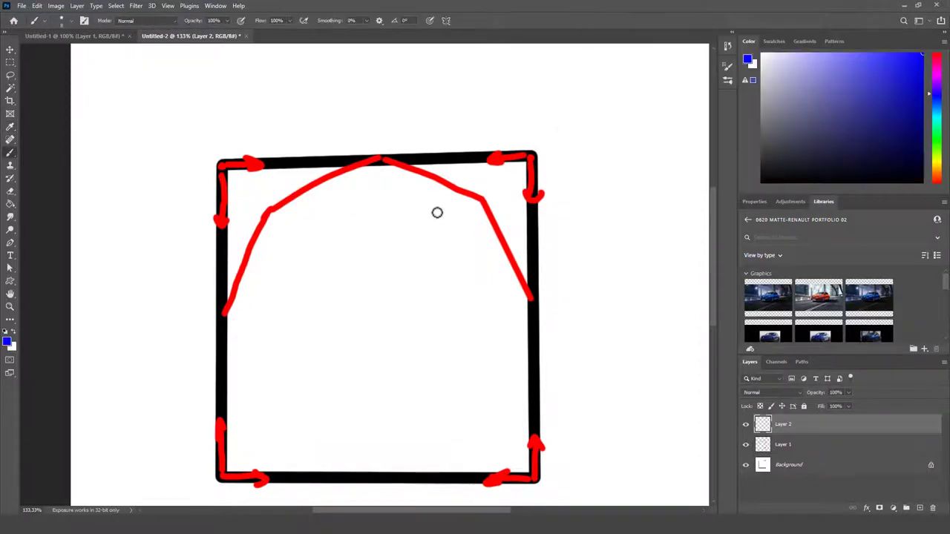
{"action": "right_click_drag", "start_coordinate": [437, 212], "coordinate": [428, 224], "text": "alt"}
{"action": "left_click_drag", "start_coordinate": [318, 275], "coordinate": [429, 249]}
{"action": "key", "text": "ctrl+z"}
- Paint small blue arrows along the red arc, pointing from its joints towards the middle of each segment
{"action": "left_click_drag", "start_coordinate": [267, 213], "coordinate": [251, 254]}
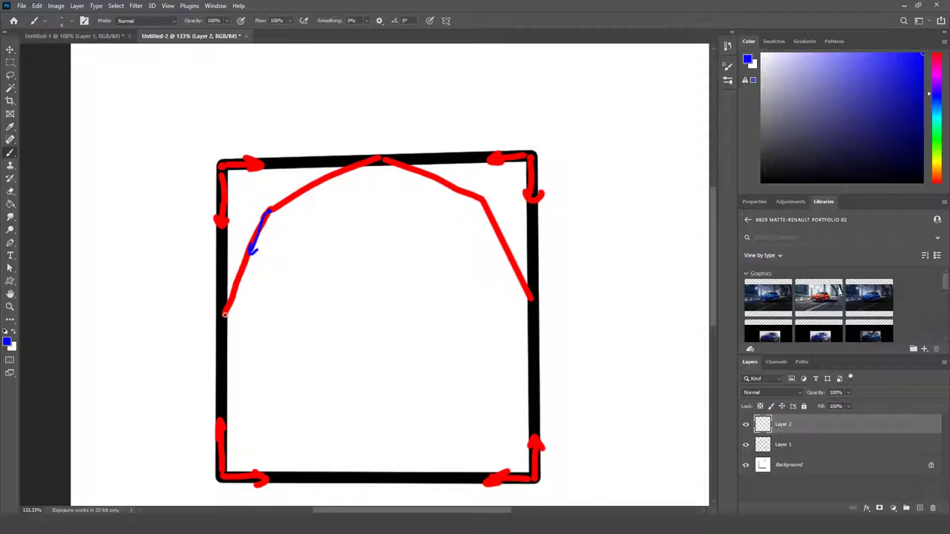
{"action": "left_click_drag", "start_coordinate": [231, 292], "coordinate": [229, 301]}
{"action": "left_click_drag", "start_coordinate": [380, 158], "coordinate": [363, 167]}
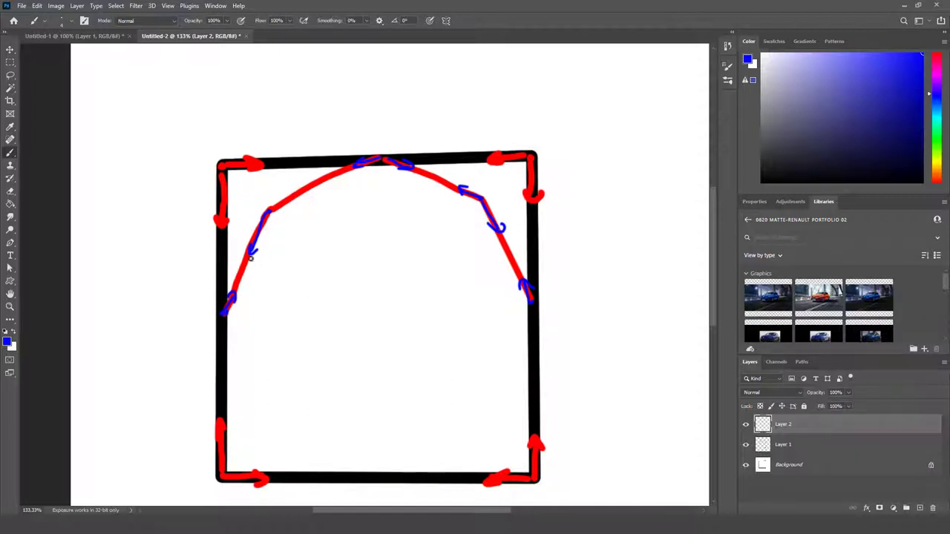
- Paint a smoother blue arc of short straight segments just inside the red arc, from the left edge to the right edge
{"action": "left_click_drag", "start_coordinate": [224, 311], "coordinate": [251, 256]}
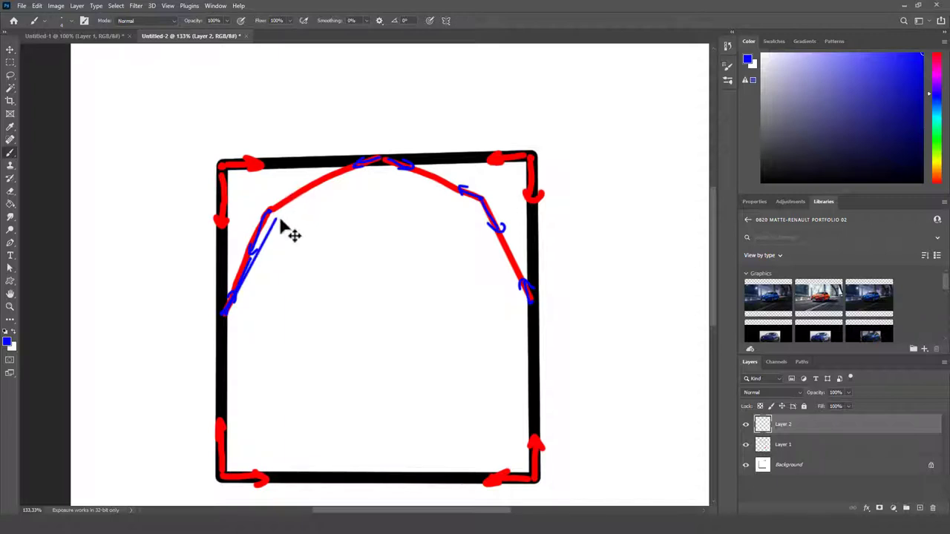
{"action": "left_click_drag", "start_coordinate": [274, 219], "coordinate": [250, 252]}
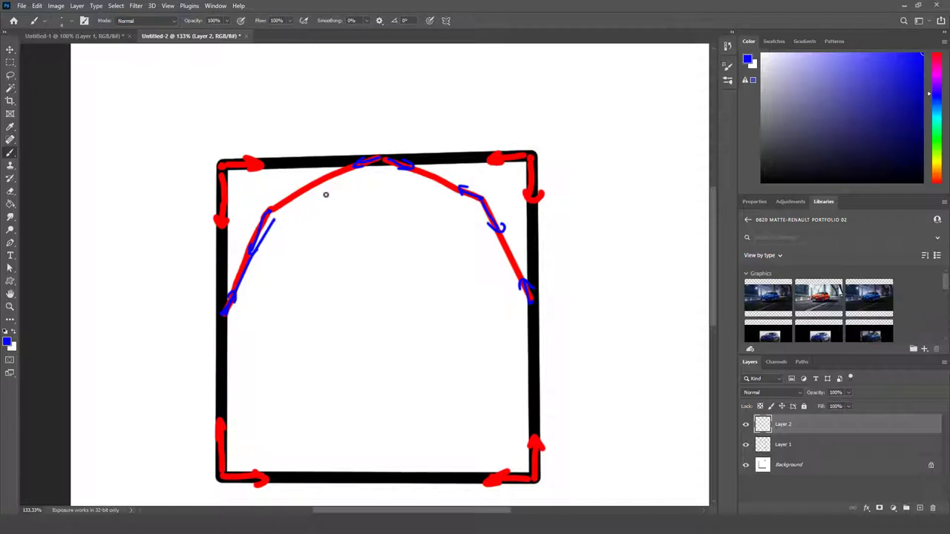
{"action": "left_click_drag", "start_coordinate": [273, 220], "coordinate": [315, 193]}
{"action": "left_click", "coordinate": [380, 168], "text": "shift"}
{"action": "left_click", "coordinate": [429, 186], "text": "shift"}
{"action": "left_click", "coordinate": [471, 208], "text": "shift"}
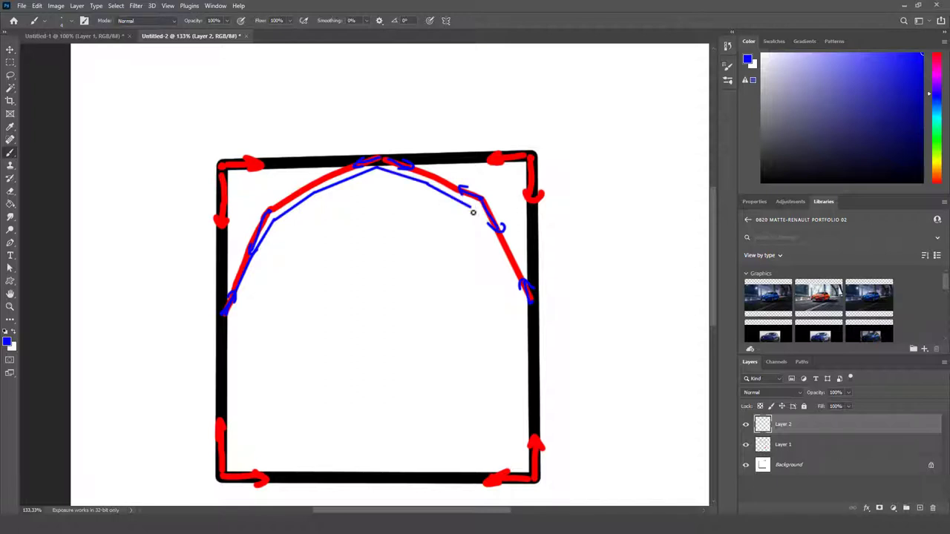
{"action": "left_click", "coordinate": [498, 253], "text": "shift"}
{"action": "left_click", "coordinate": [530, 301], "text": "shift"}
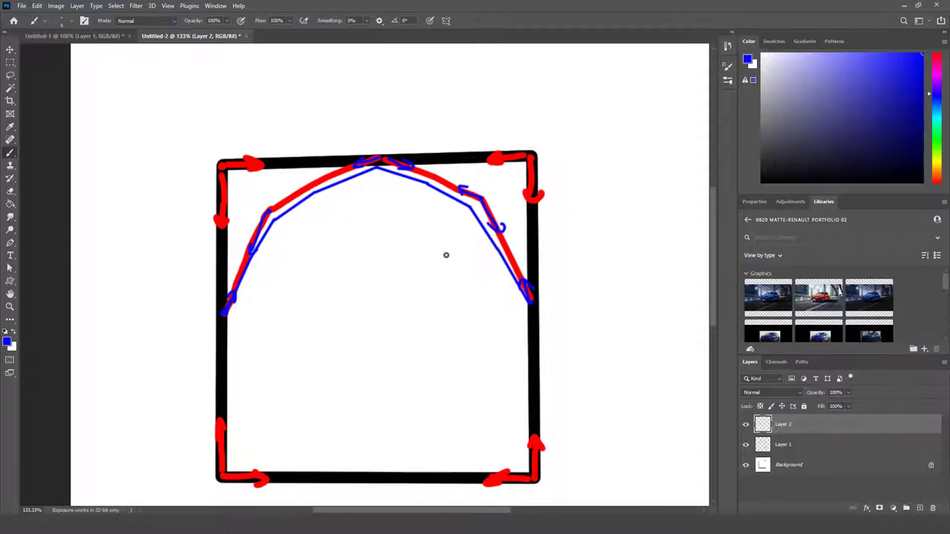
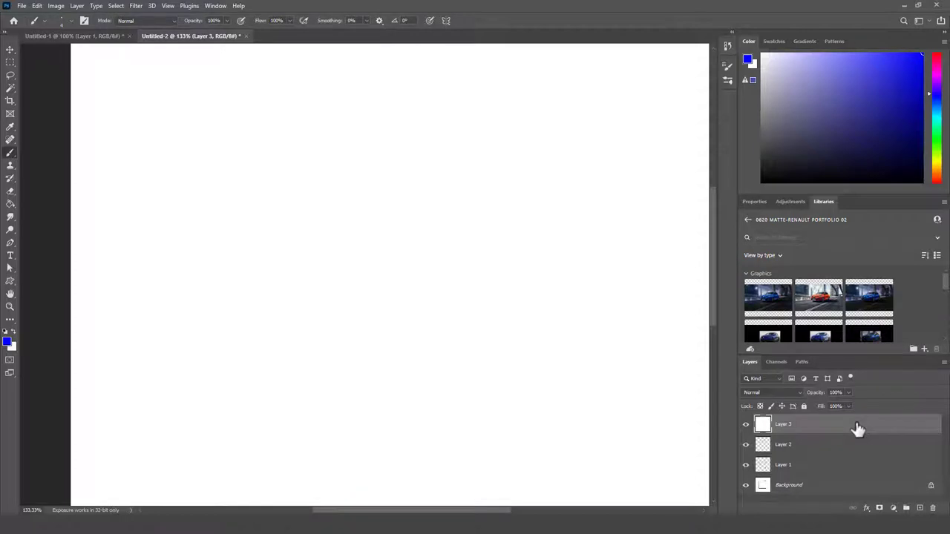
- Reset the foreground colour to black and paint a thin square outline in straight strokes on the white Layer 3
{"action": "key", "text": "d"}
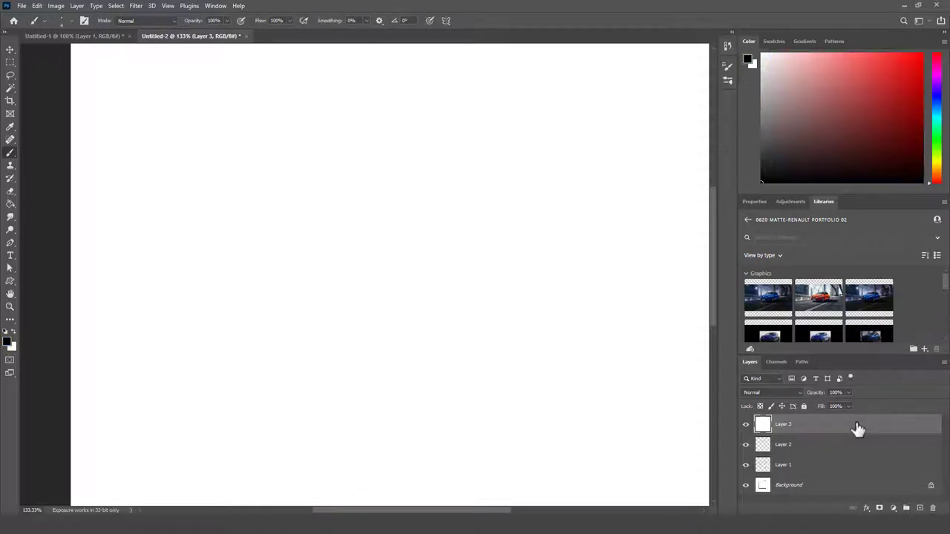
{"action": "right_click_drag", "start_coordinate": [286, 240], "coordinate": [289, 243], "text": "alt"}
{"action": "left_click", "coordinate": [220, 179]}
{"action": "left_click", "coordinate": [210, 438], "text": "shift"}
{"action": "left_click", "coordinate": [468, 436], "text": "shift"}
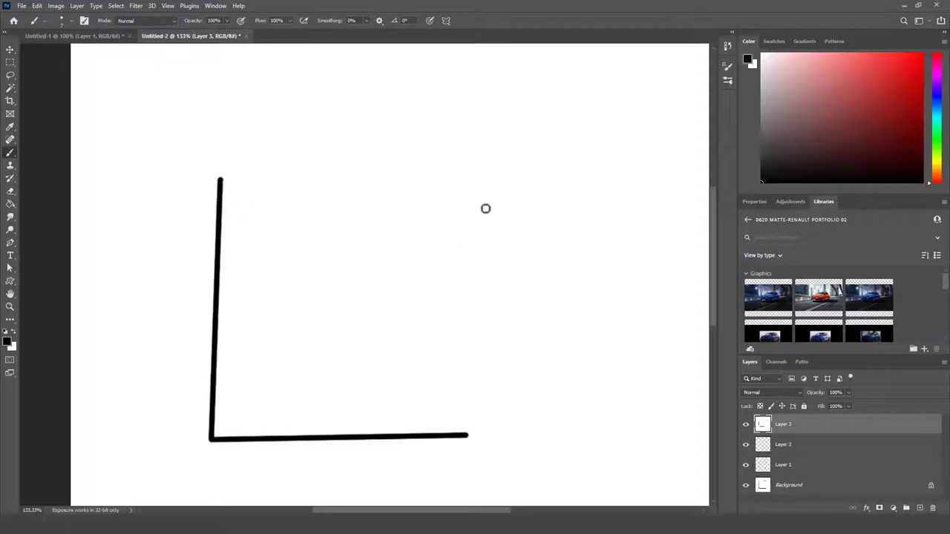
{"action": "left_click", "coordinate": [478, 182], "text": "shift"}
{"action": "left_click", "coordinate": [220, 180], "text": "shift"}
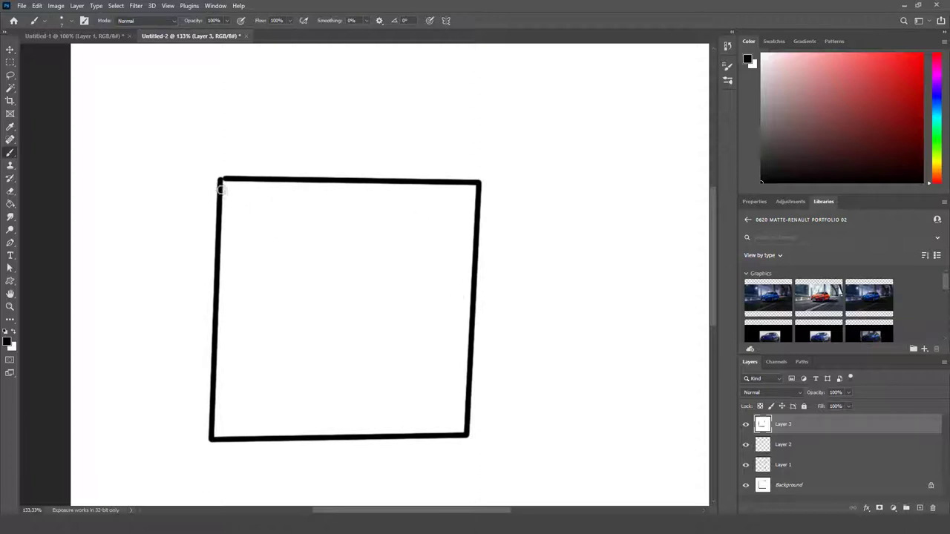
- Paint a straight black line across the square just below its top edge
{"action": "left_click_drag", "start_coordinate": [231, 181], "coordinate": [222, 193]}
{"action": "left_click_drag", "start_coordinate": [473, 204], "coordinate": [457, 183]}
{"action": "key", "text": "ctrl+z"}
{"action": "key", "text": "ctrl+z"}
{"action": "left_click", "coordinate": [466, 210], "text": "shift"}
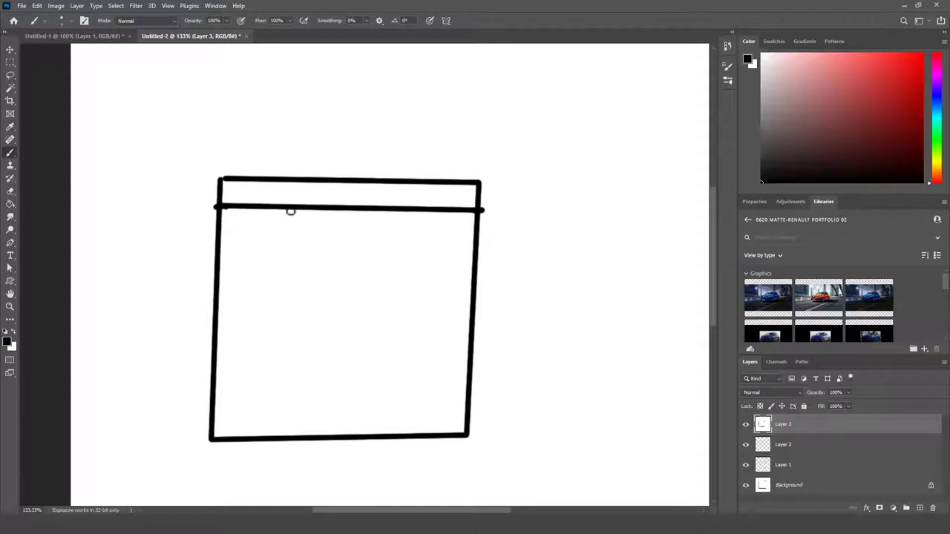
{"action": "left_click", "coordinate": [8, 342]}
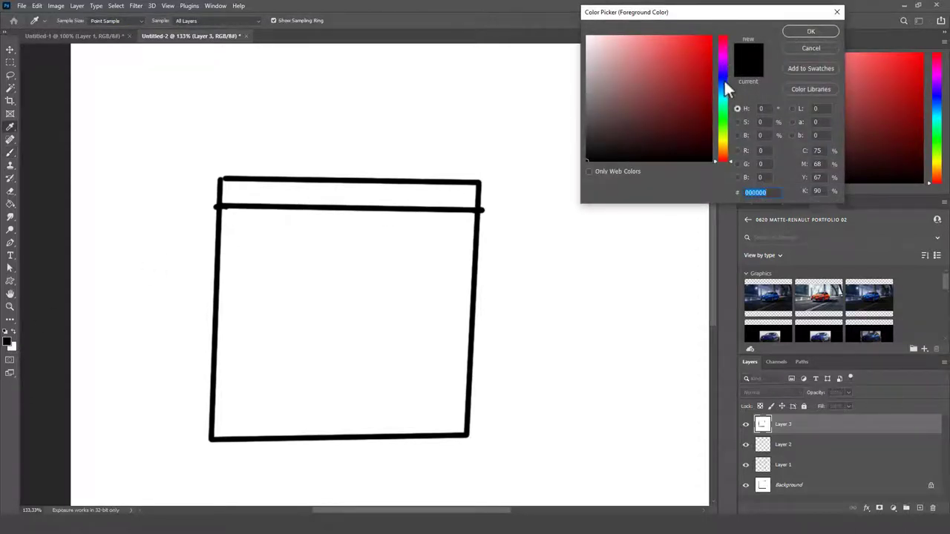
{"action": "left_click", "coordinate": [724, 77]}
{"action": "left_click", "coordinate": [710, 36]}
{"action": "left_click", "coordinate": [791, 32]}
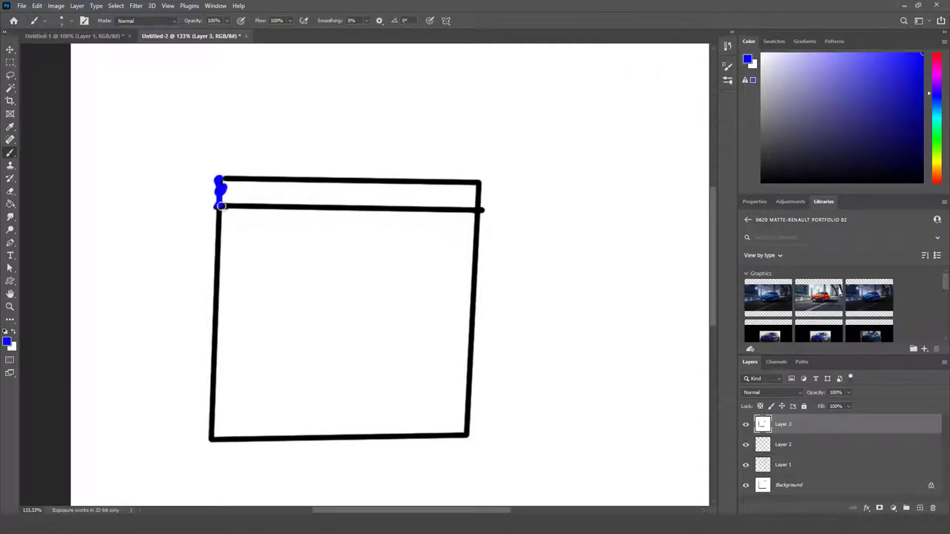
{"action": "left_click_drag", "start_coordinate": [225, 194], "coordinate": [251, 180]}
{"action": "key", "text": "ctrl+z"}
{"action": "key", "text": "ctrl+z"}
{"action": "key", "text": "ctrl+z"}
{"action": "key", "text": "ctrl+z"}
{"action": "key", "text": "ctrl+z"}
- Set the brush size to 3 pixels and the foreground colour to red
{"action": "right_click", "coordinate": [284, 219]}
{"action": "left_click", "coordinate": [378, 233]}
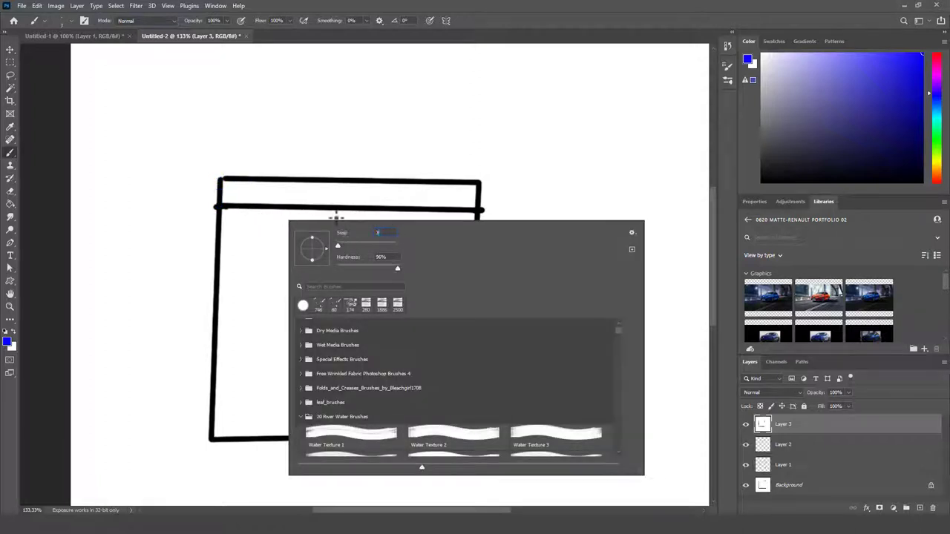
{"action": "key", "text": "Return"}
{"action": "left_click_drag", "start_coordinate": [269, 153], "coordinate": [392, 126]}
{"action": "key", "text": "ctrl+z"}
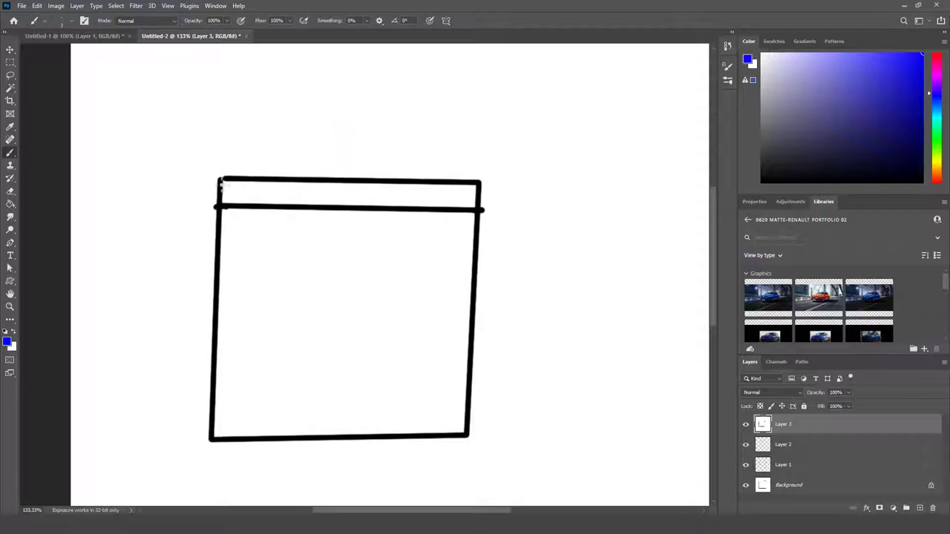
{"action": "left_click", "coordinate": [9, 342]}
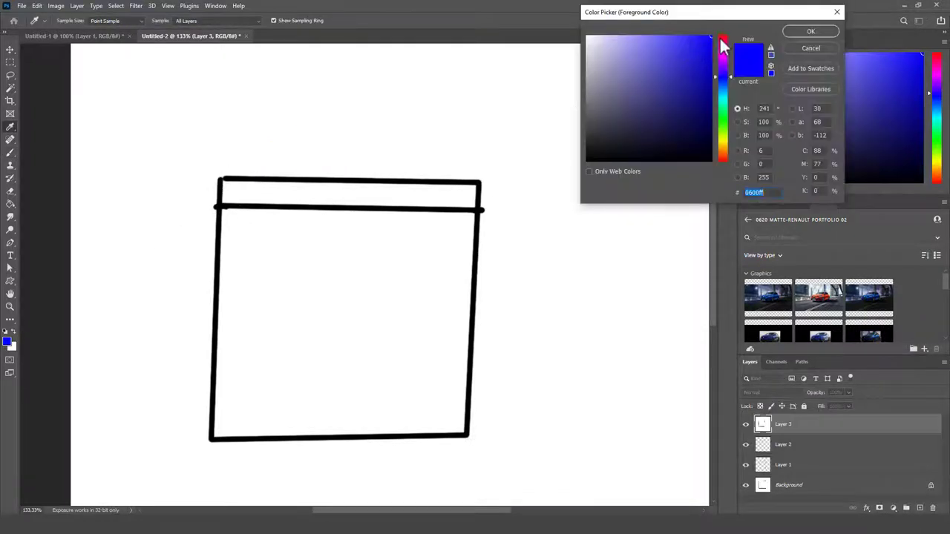
{"action": "left_click", "coordinate": [719, 37]}
{"action": "left_click", "coordinate": [799, 33]}
{"action": "left_click_drag", "start_coordinate": [262, 177], "coordinate": [350, 124]}
{"action": "key", "text": "ctrl+z"}
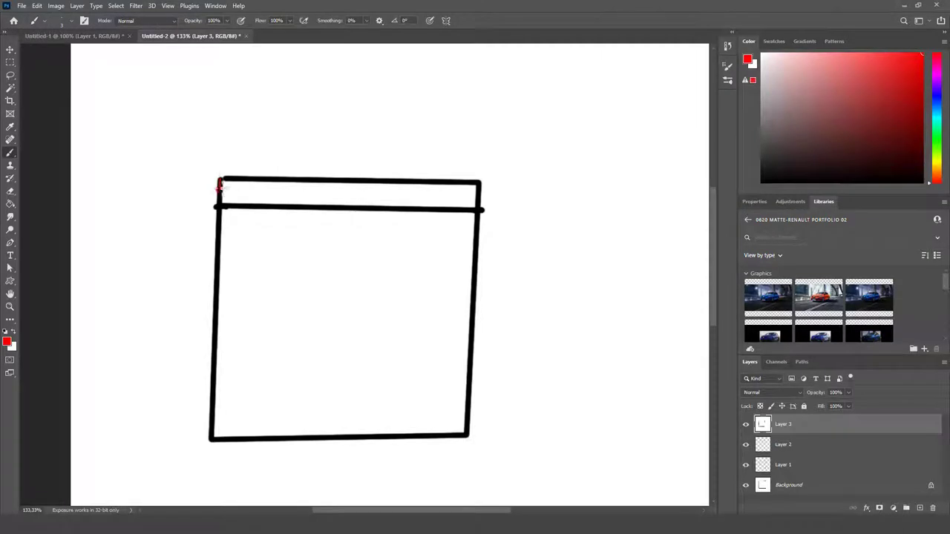
- Paint red arrows on the short edge above the added line and a tight red curve around the square's upper-left corner
{"action": "mouse_move", "coordinate": [221, 189]}
{"action": "left_mouse_down", "text": "ctrl"}
{"action": "mouse_move", "coordinate": [255, 196]}
{"action": "mouse_move", "coordinate": [220, 208]}
{"action": "mouse_move", "coordinate": [265, 170]}
{"action": "mouse_move", "coordinate": [465, 170]}
{"action": "left_mouse_up", "text": "ctrl"}
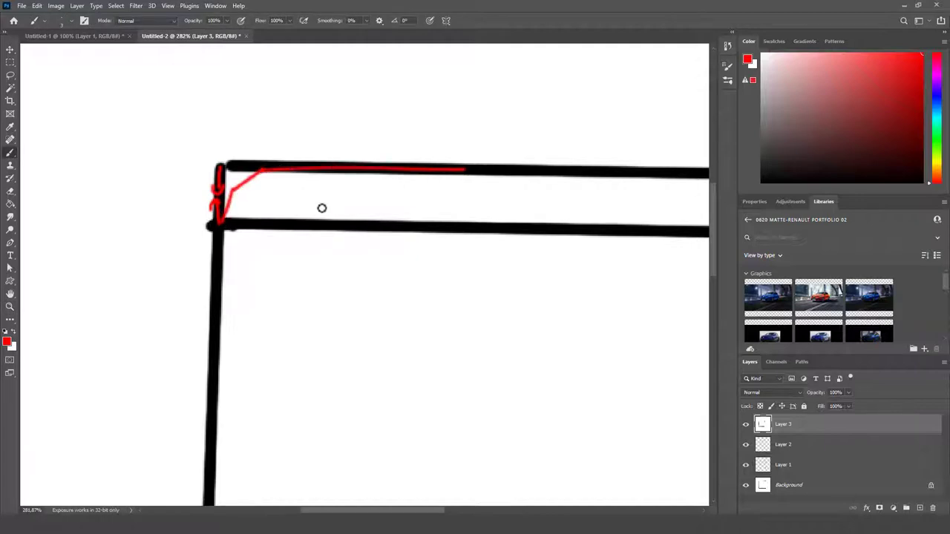
{"action": "left_click_drag", "start_coordinate": [216, 236], "coordinate": [206, 468]}
{"action": "key", "text": "z"}
{"action": "left_click", "coordinate": [237, 264], "text": "alt"}
{"action": "left_click", "coordinate": [239, 265], "text": "alt"}
{"action": "left_click", "coordinate": [239, 263], "text": "alt"}
{"action": "left_click", "coordinate": [242, 261], "text": "alt"}
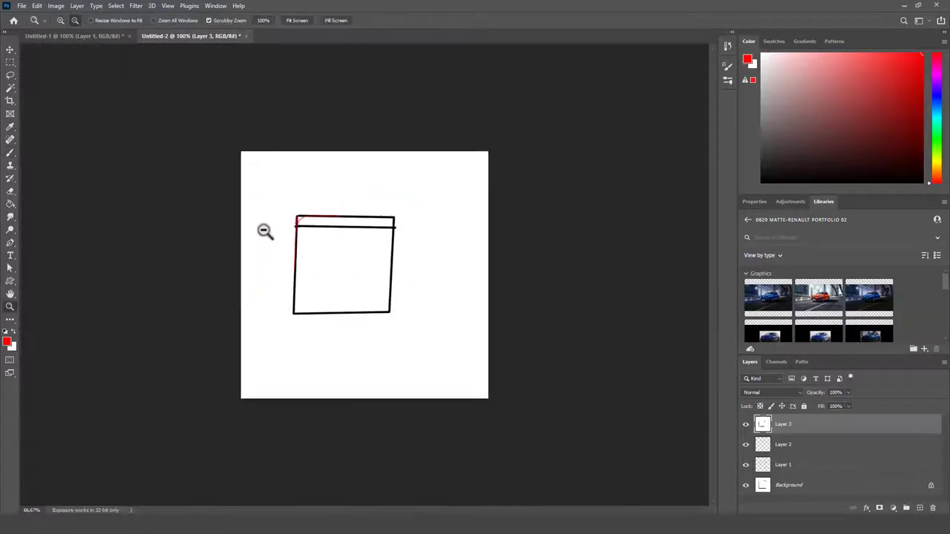
{"action": "left_click", "coordinate": [346, 230]}
{"action": "left_click", "coordinate": [347, 230]}
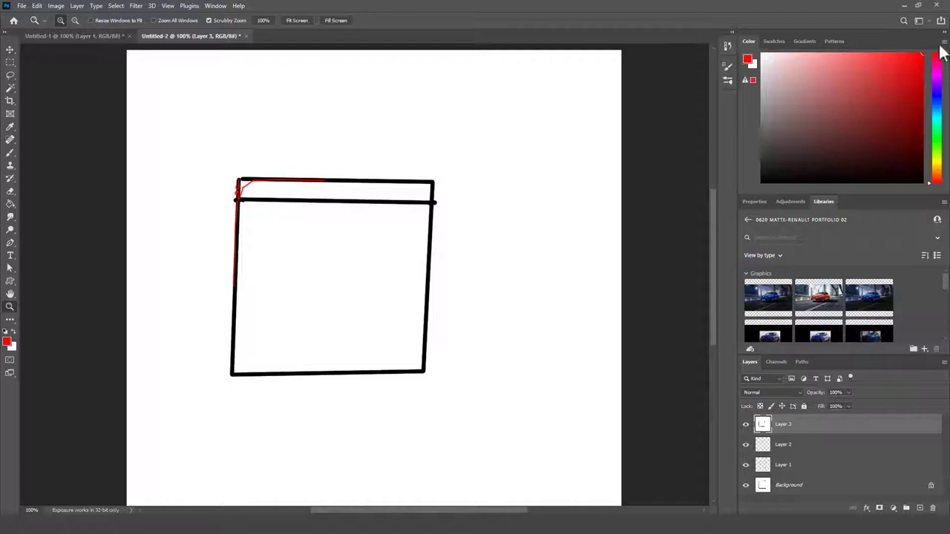
- Switch to 3ds Max and replace the box's TurboSmooth modifier with an Edit Poly modifier
{"action": "left_click", "coordinate": [901, 2]}
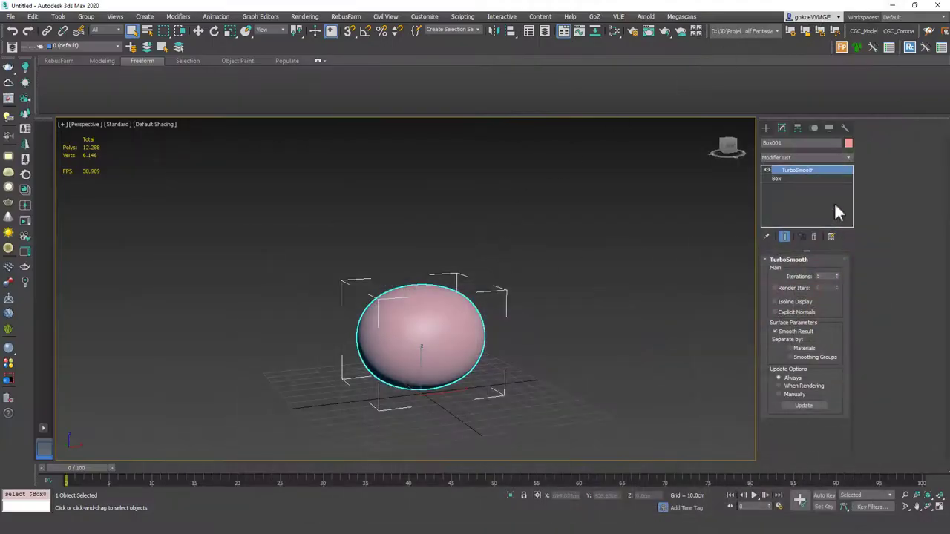
{"action": "left_click", "coordinate": [813, 237]}
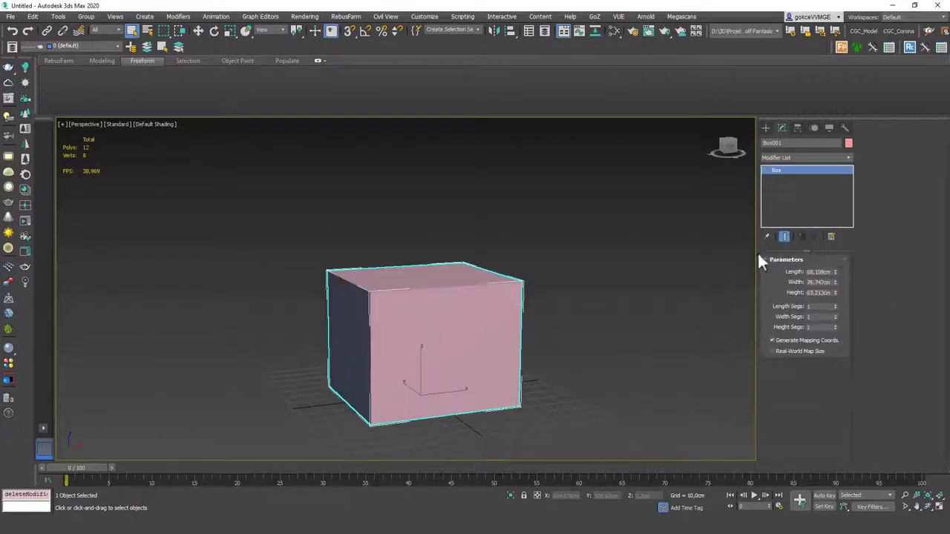
{"action": "left_click", "coordinate": [810, 157]}
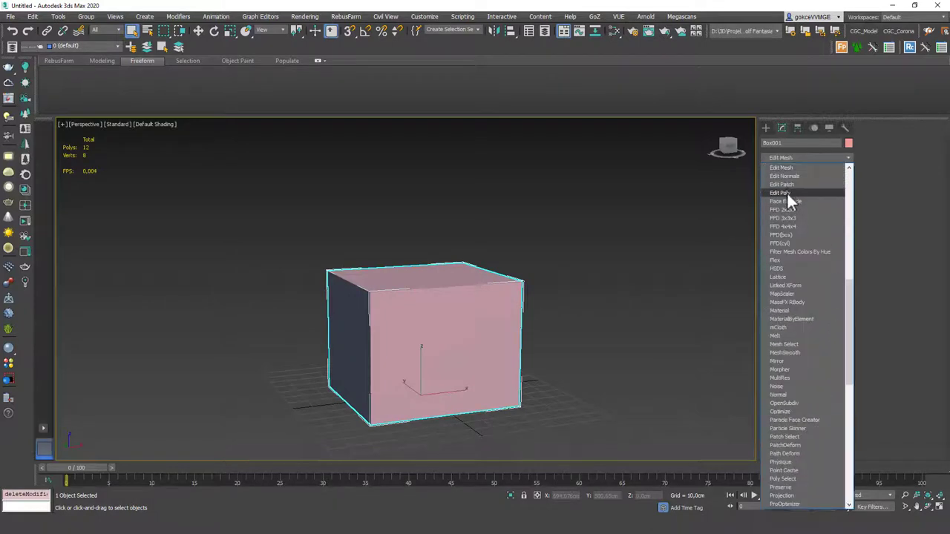
{"action": "left_click", "coordinate": [786, 192]}
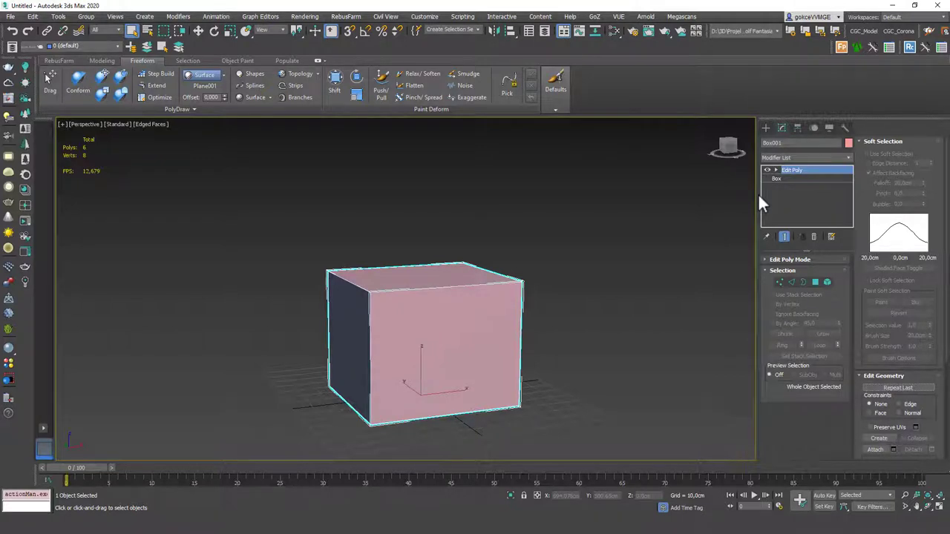
- Connect the box's four vertical edges with 2 segments and a pinch of 94
{"action": "scroll", "coordinate": [445, 282], "scroll_direction": "up", "scroll_amount": 2}
{"action": "middle_click_drag", "start_coordinate": [445, 285], "coordinate": [400, 280], "text": "alt"}
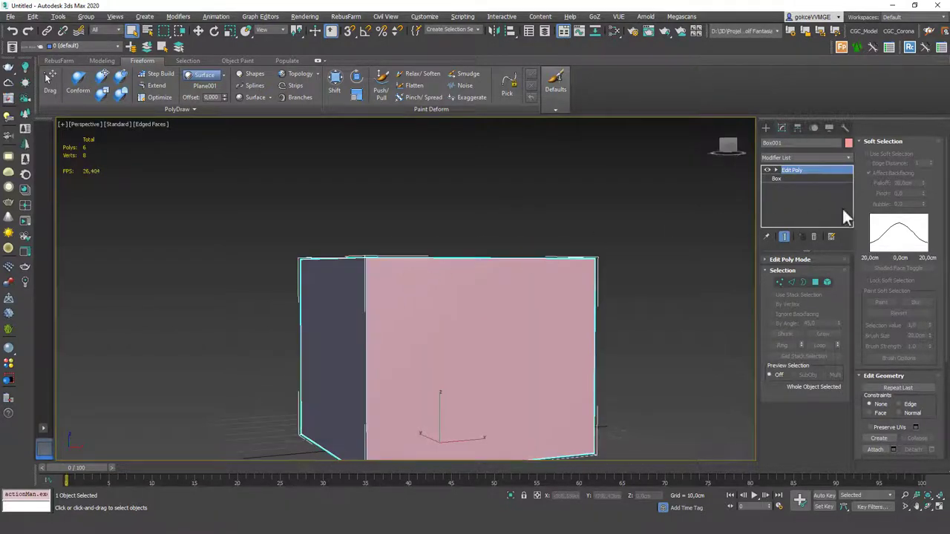
{"action": "left_click", "coordinate": [792, 282]}
{"action": "left_click", "coordinate": [593, 306]}
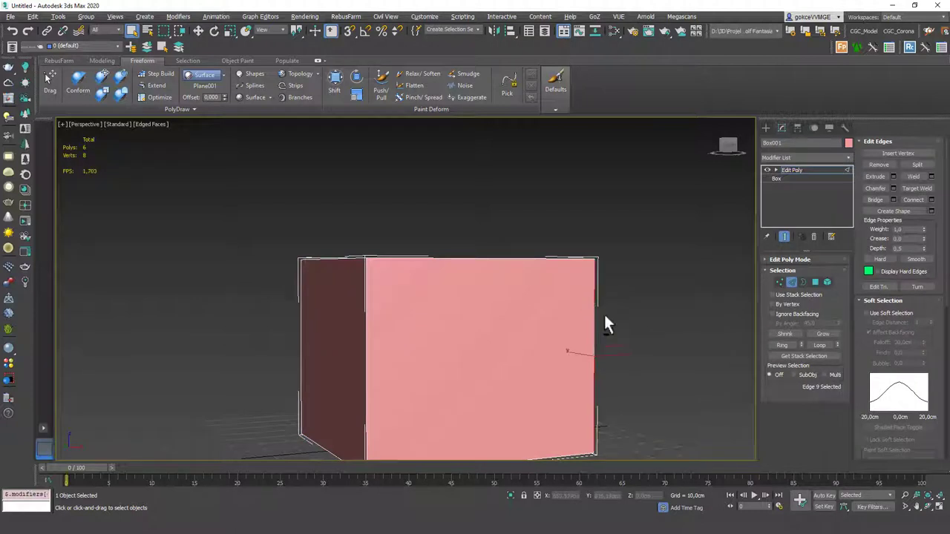
{"action": "key", "text": "alt+r"}
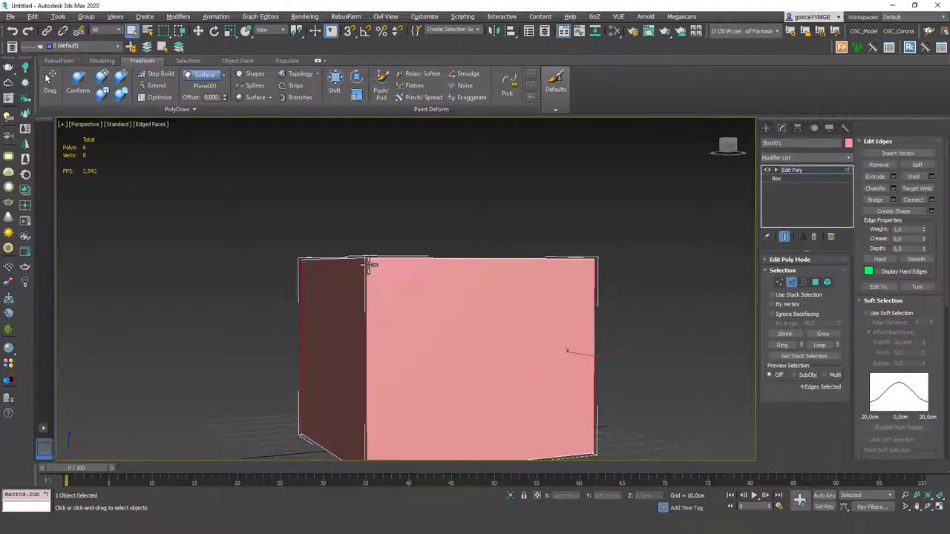
{"action": "left_click", "coordinate": [932, 200]}
{"action": "left_click_drag", "start_coordinate": [413, 295], "coordinate": [417, 124]}
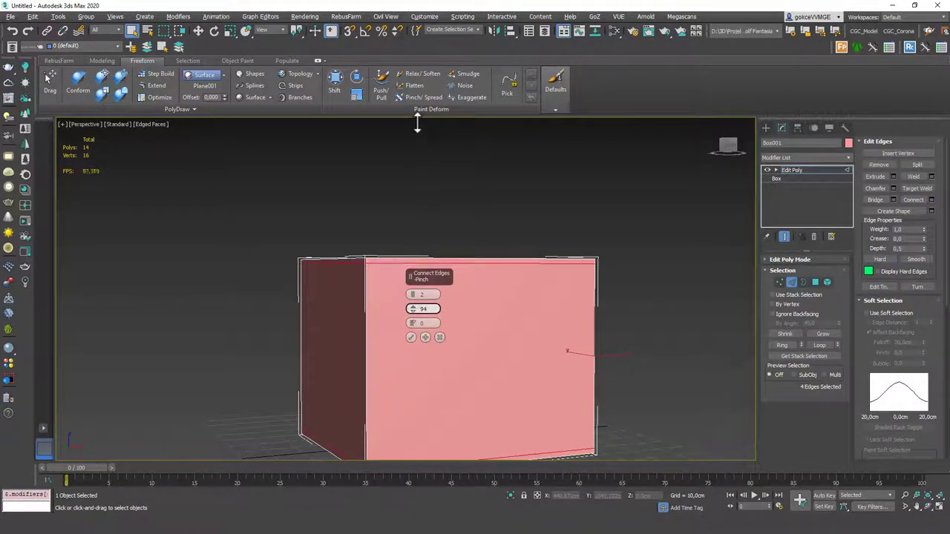
{"action": "left_click", "coordinate": [410, 337]}
{"action": "middle_click_drag", "start_coordinate": [424, 259], "coordinate": [494, 292], "text": "alt"}
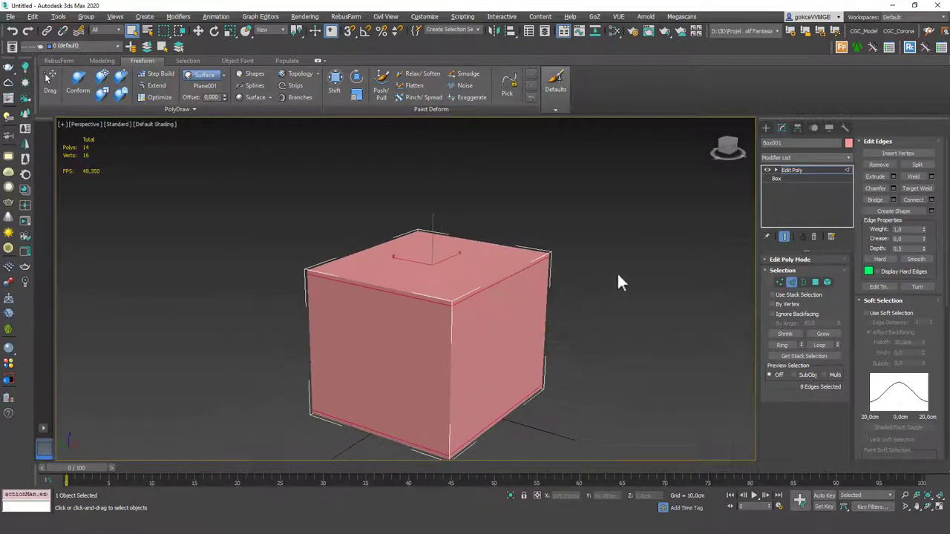
{"action": "left_click", "coordinate": [616, 272]}
- Add a TurboSmooth modifier above the Edit Poly and set its iterations to 4
{"action": "scroll", "coordinate": [461, 300], "scroll_direction": "up", "scroll_amount": 4}
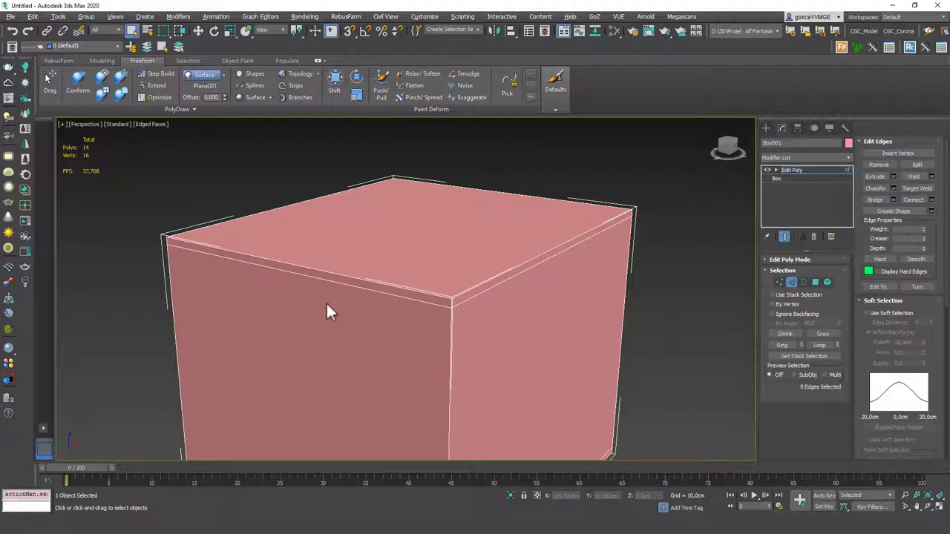
{"action": "left_click", "coordinate": [822, 170]}
{"action": "left_click", "coordinate": [786, 159]}
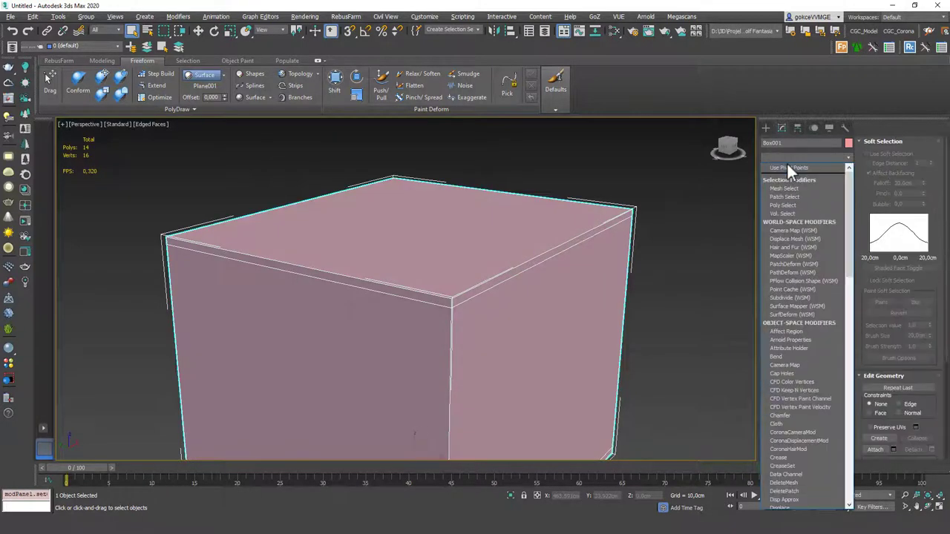
{"action": "type", "text": "tu"}
{"action": "key", "text": "Return"}
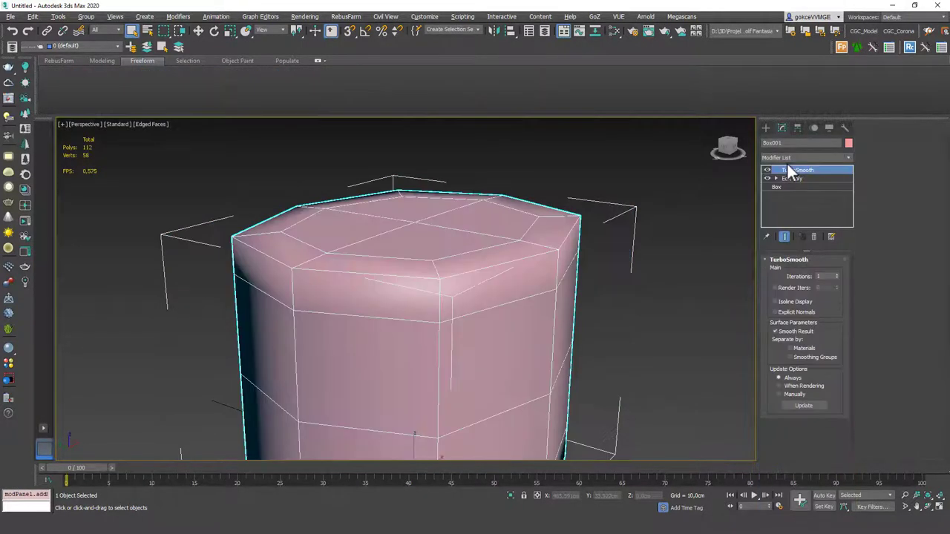
{"action": "left_click", "coordinate": [837, 275]}
{"action": "left_click", "coordinate": [837, 274]}
{"action": "left_click", "coordinate": [836, 274]}
- Deselect the box, hide the edged faces and examine the smoothed shape from above and from the side
{"action": "left_click", "coordinate": [657, 276]}
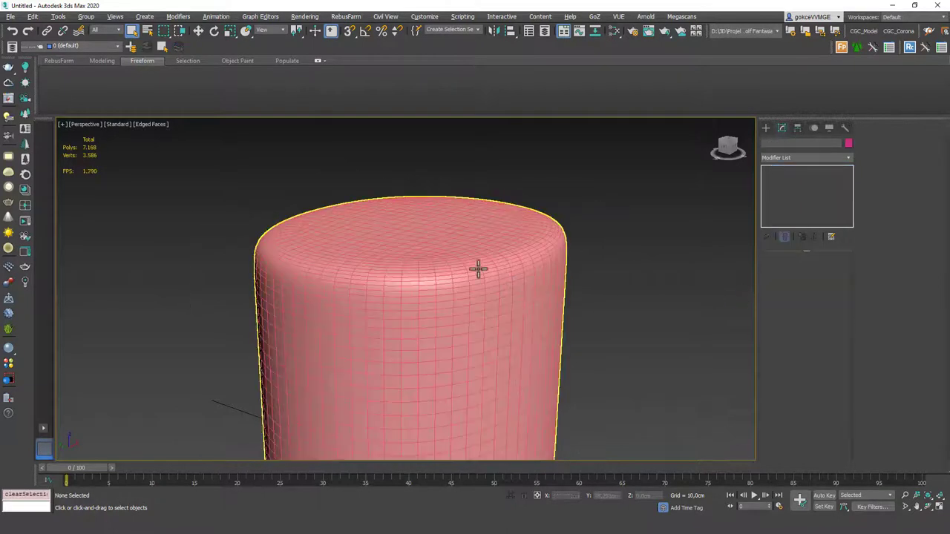
{"action": "key", "text": "F4"}
{"action": "scroll", "coordinate": [480, 253], "scroll_direction": "down", "scroll_amount": 5}
{"action": "middle_click_drag", "start_coordinate": [481, 285], "coordinate": [488, 318], "text": "alt"}
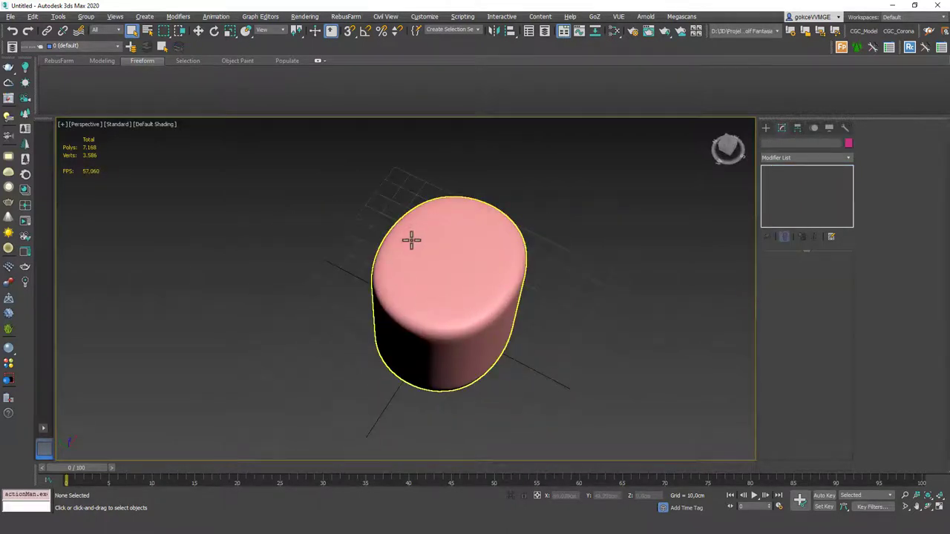
{"action": "middle_click_drag", "start_coordinate": [490, 282], "coordinate": [509, 233], "text": "alt"}
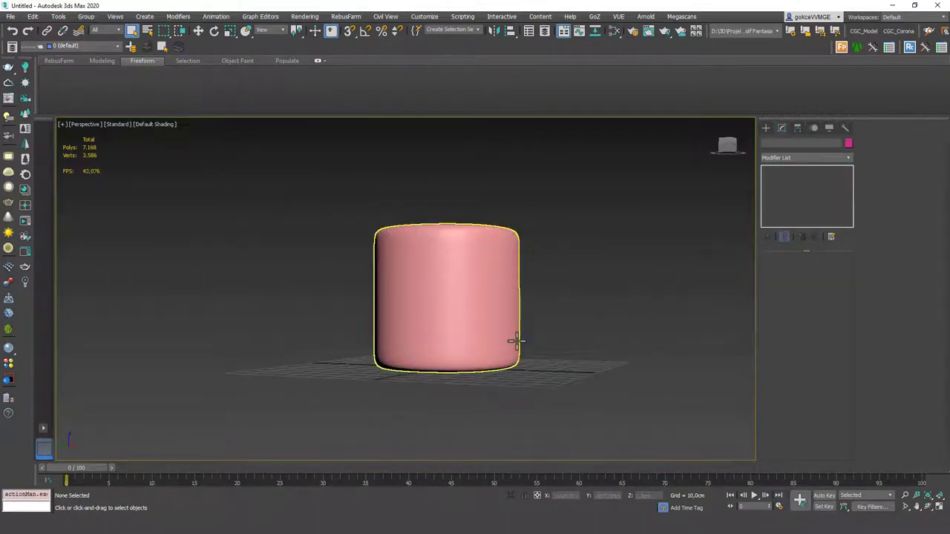
- Disable the box's TurboSmooth modifier and show the edged faces to examine the added edges around its upper corners
{"action": "left_click", "coordinate": [507, 289]}
{"action": "left_click", "coordinate": [767, 170]}
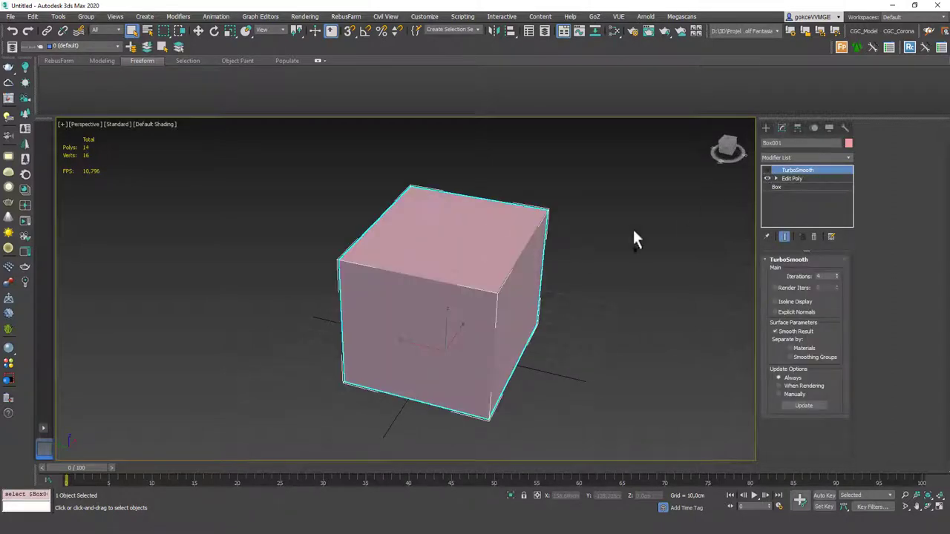
{"action": "mouse_move", "coordinate": [632, 231]}
{"action": "middle_mouse_down", "text": "alt"}
{"action": "mouse_move", "coordinate": [500, 276]}
{"action": "mouse_move", "coordinate": [489, 262]}
{"action": "middle_mouse_up", "text": "alt"}
{"action": "key", "text": "F4"}
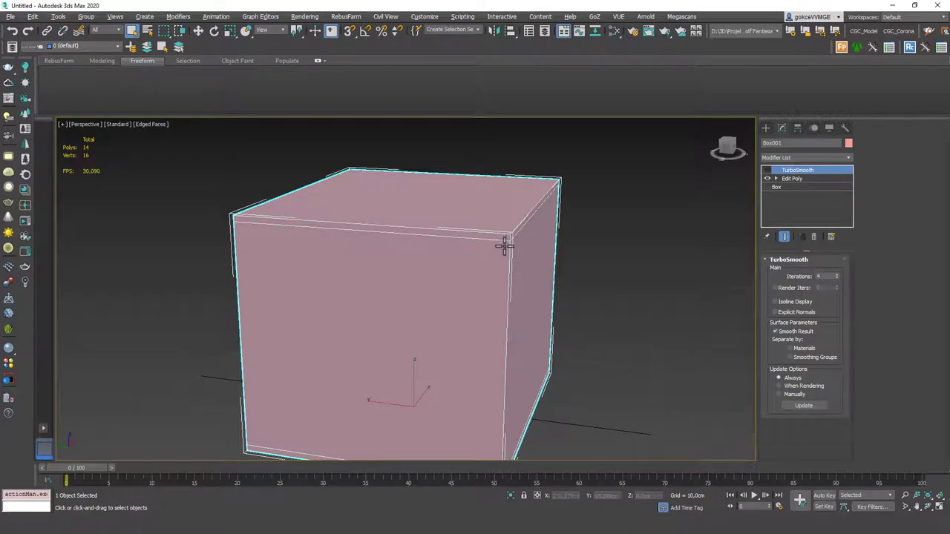
{"action": "middle_click_drag", "start_coordinate": [529, 239], "coordinate": [434, 245], "text": "alt"}
{"action": "scroll", "coordinate": [434, 245], "scroll_direction": "up", "scroll_amount": 3}
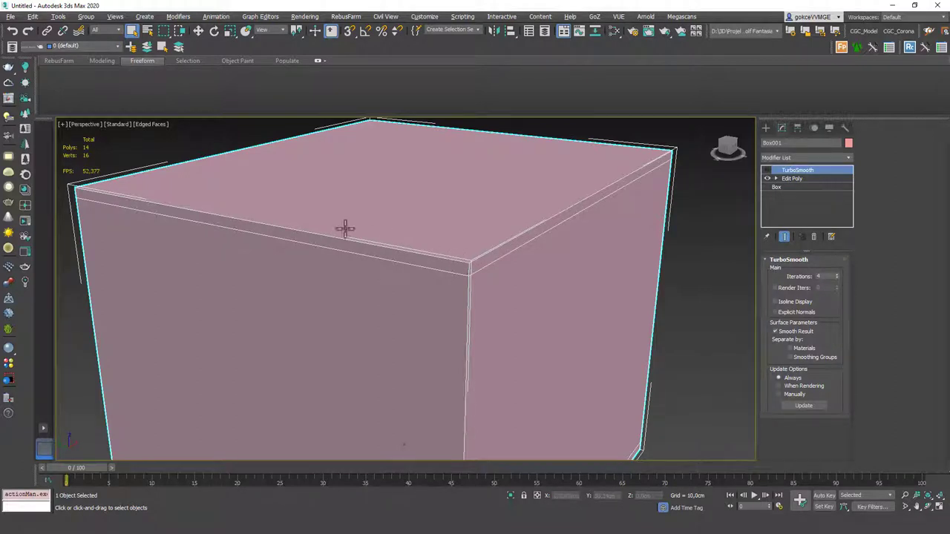
{"action": "left_click", "coordinate": [73, 188]}
{"action": "left_click", "coordinate": [73, 185]}
- In the Edit Poly edge level, connect the ring of horizontal edges across the front face with two support loops near the corners
{"action": "left_click", "coordinate": [796, 179]}
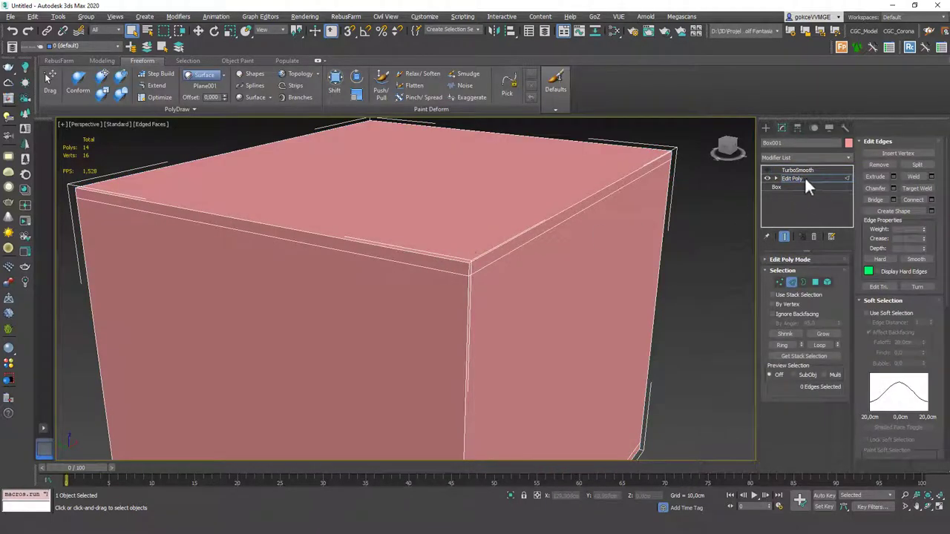
{"action": "left_click", "coordinate": [417, 255]}
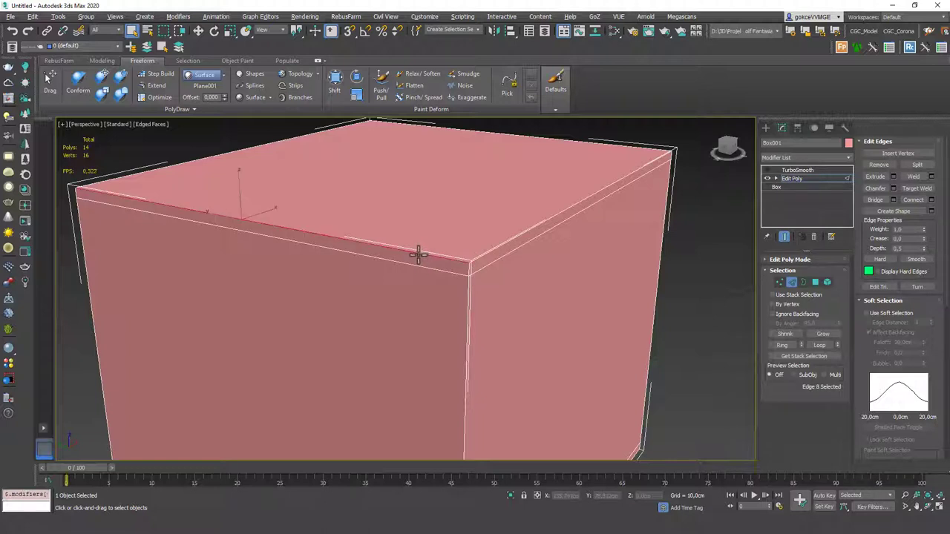
{"action": "key", "text": "alt+l"}
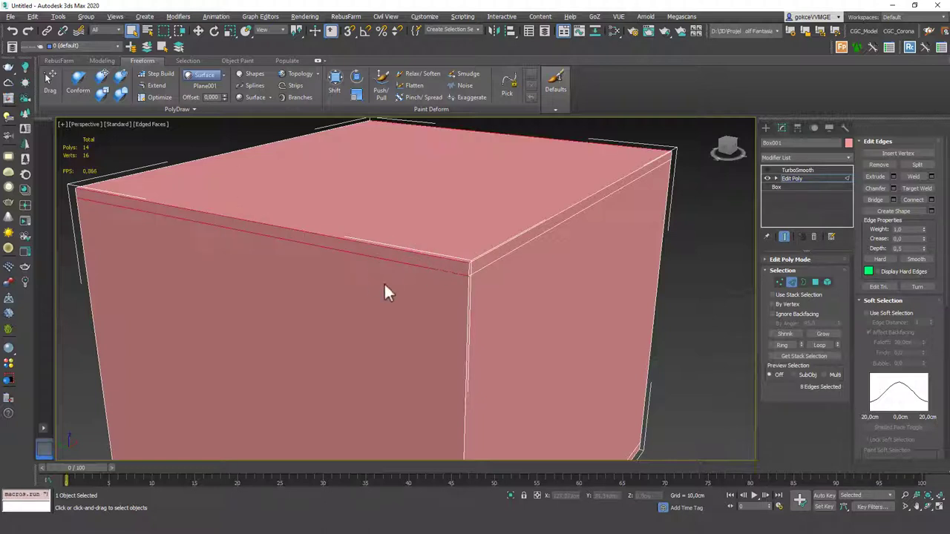
{"action": "left_click", "coordinate": [932, 200]}
{"action": "left_click", "coordinate": [413, 337]}
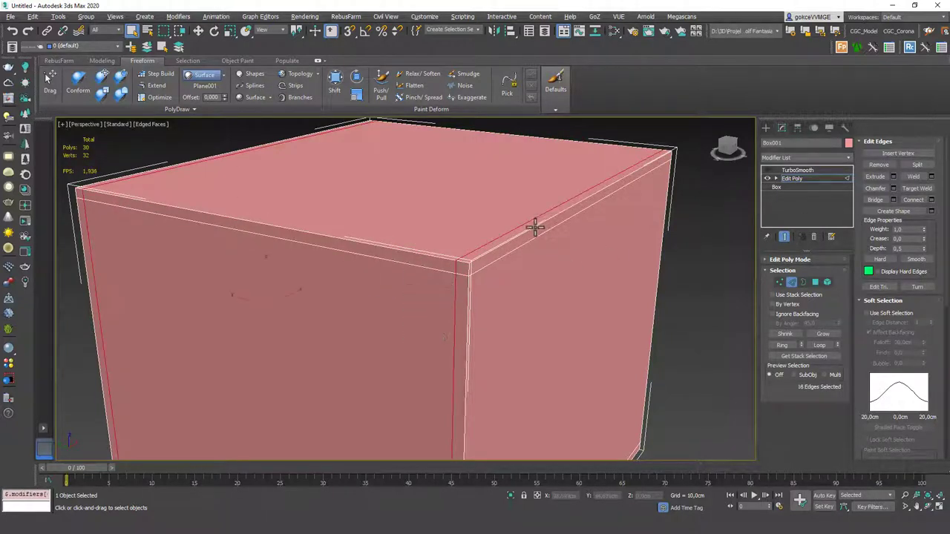
- Connect the ring of horizontal edges across the adjoining side face with two support loops near its corners
{"action": "left_click", "coordinate": [907, 200]}
{"action": "left_click", "coordinate": [410, 338]}
{"action": "scroll", "coordinate": [564, 267], "scroll_direction": "up", "scroll_amount": 5}
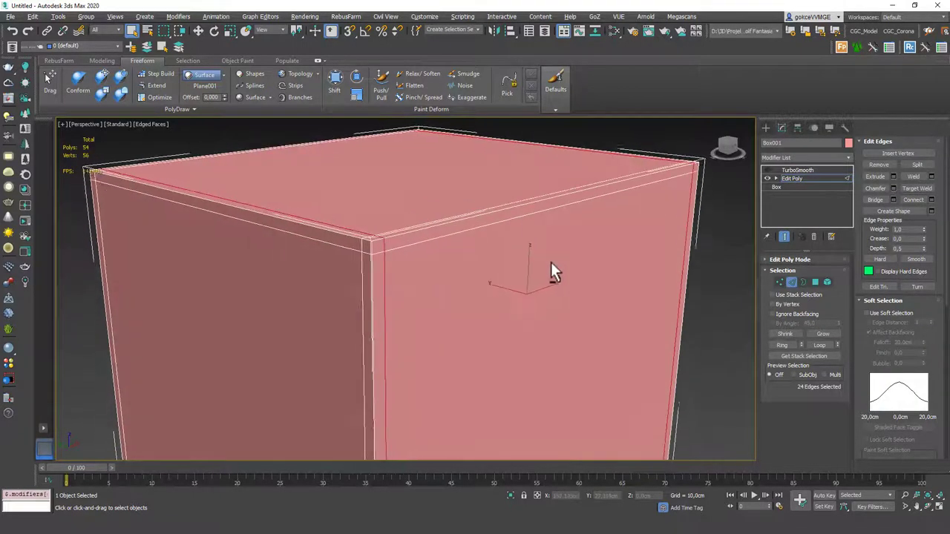
{"action": "middle_click_drag", "start_coordinate": [370, 251], "coordinate": [331, 229], "text": "alt"}
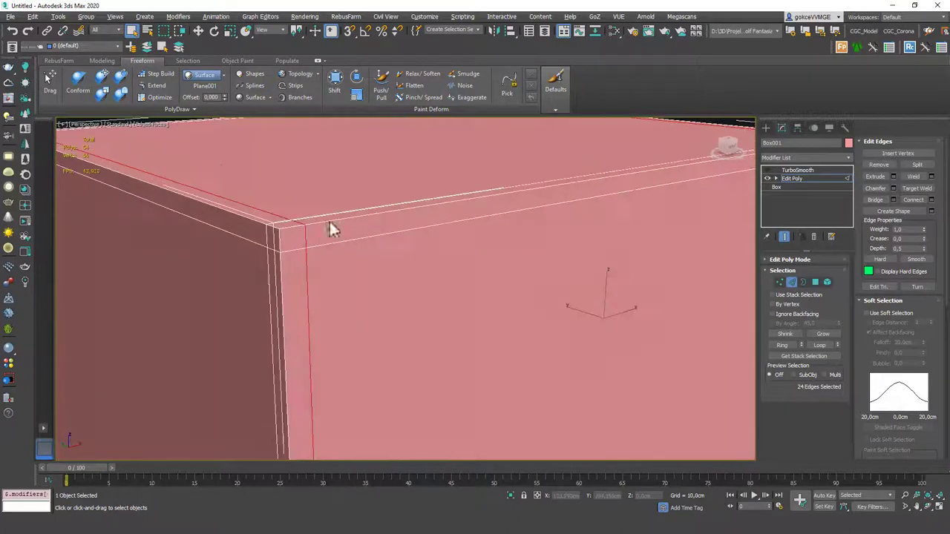
{"action": "left_click", "coordinate": [95, 125]}
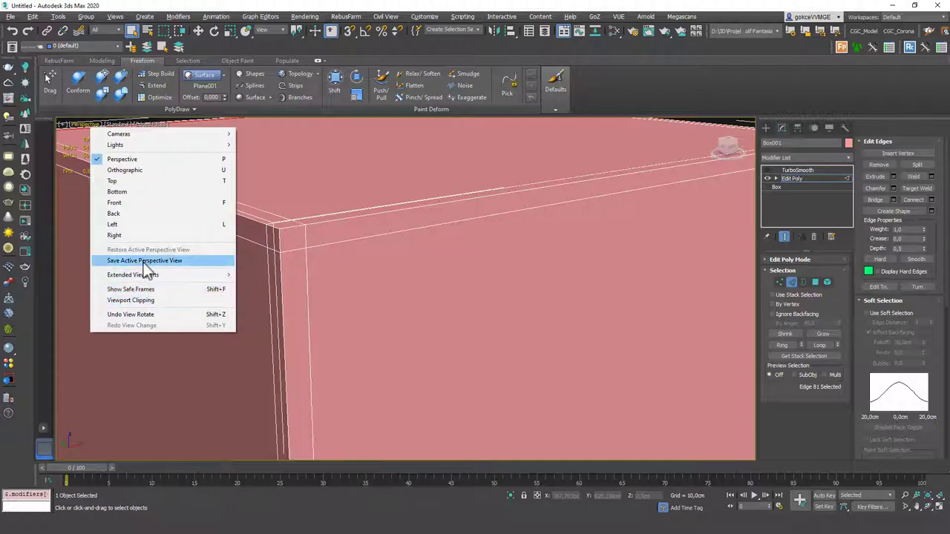
{"action": "left_click", "coordinate": [118, 123]}
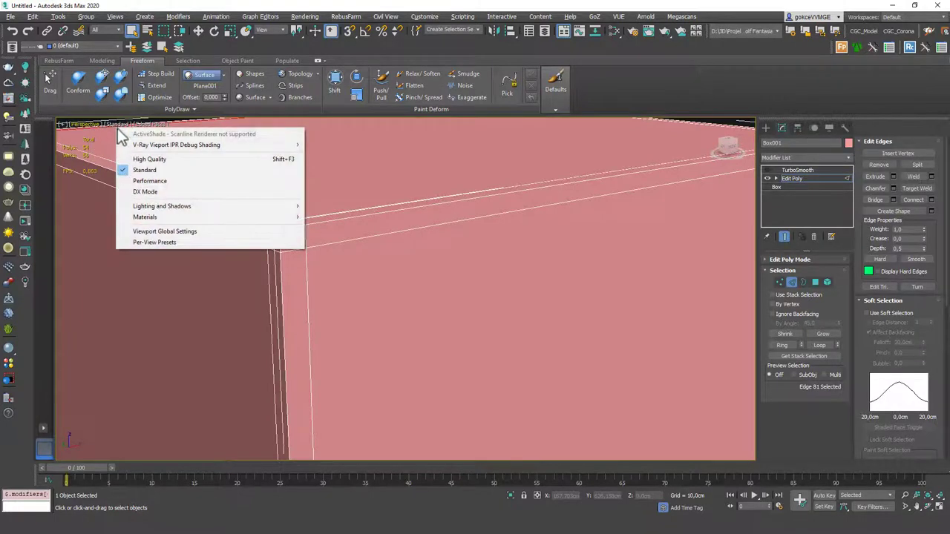
{"action": "left_click", "coordinate": [164, 231]}
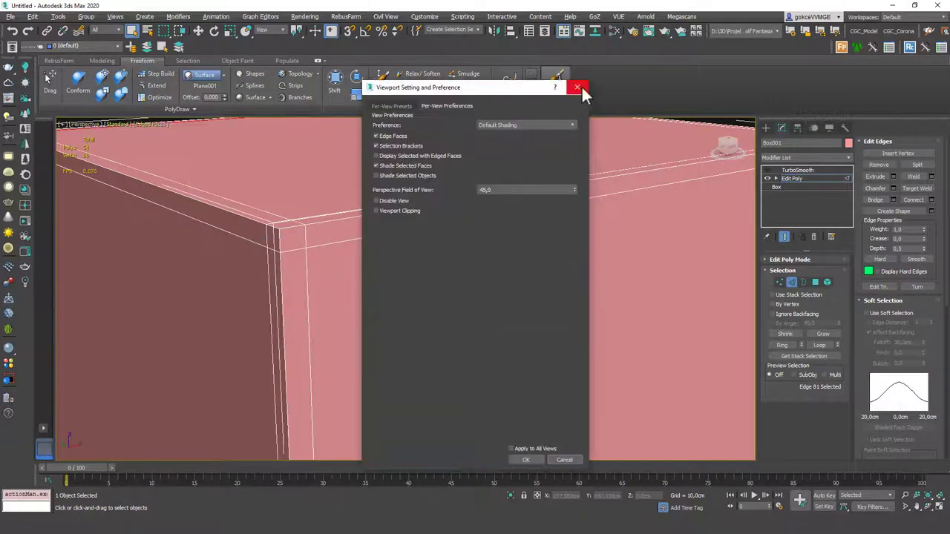
{"action": "left_click", "coordinate": [572, 84]}
{"action": "scroll", "coordinate": [264, 207], "scroll_direction": "down", "scroll_amount": 5}
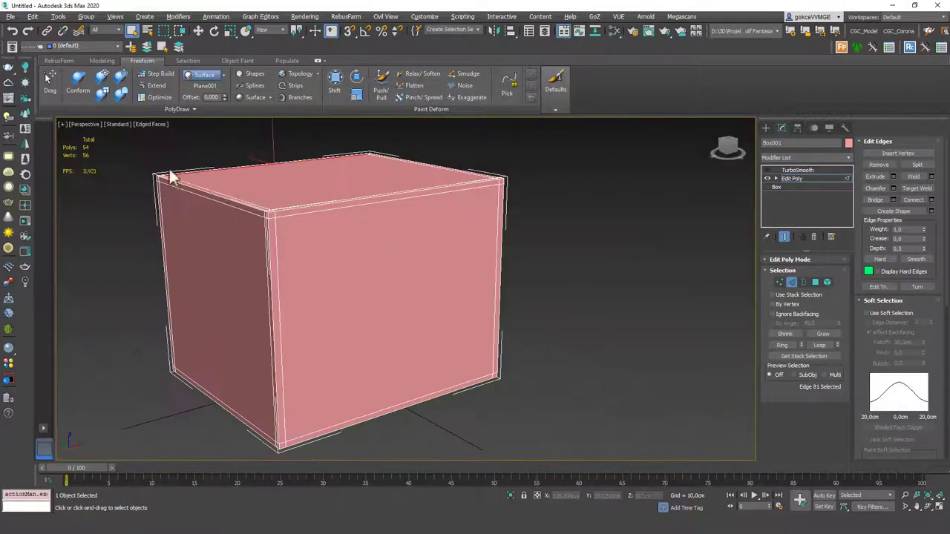
- Turn off selection brackets in the viewport's per-view preferences
{"action": "scroll", "coordinate": [168, 170], "scroll_direction": "up", "scroll_amount": 5}
{"action": "left_click", "coordinate": [151, 124]}
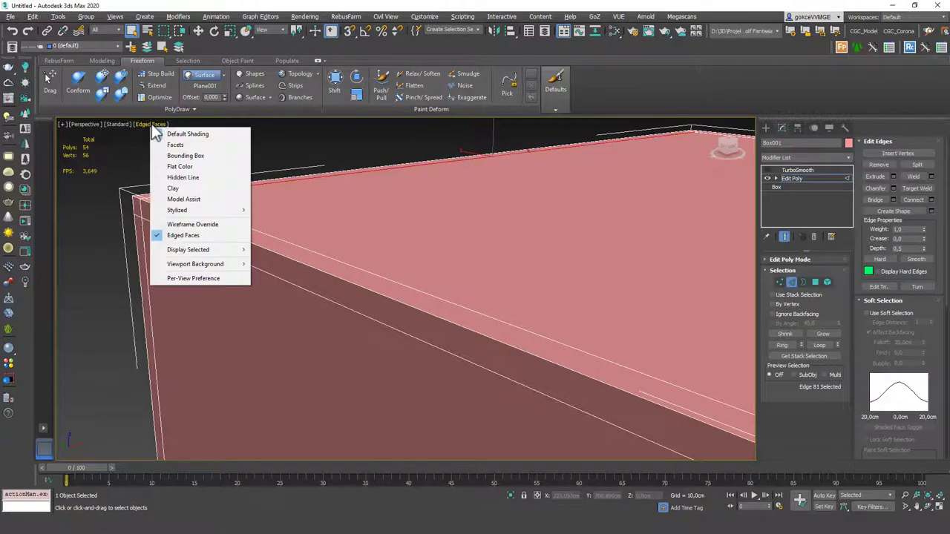
{"action": "left_click", "coordinate": [192, 279]}
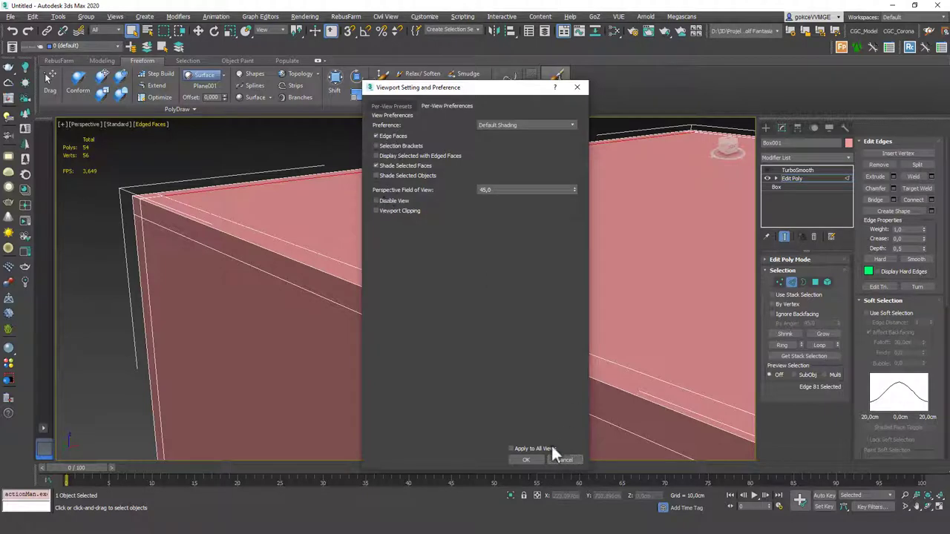
{"action": "left_click", "coordinate": [526, 459]}
{"action": "middle_click_drag", "start_coordinate": [430, 297], "coordinate": [394, 303]}
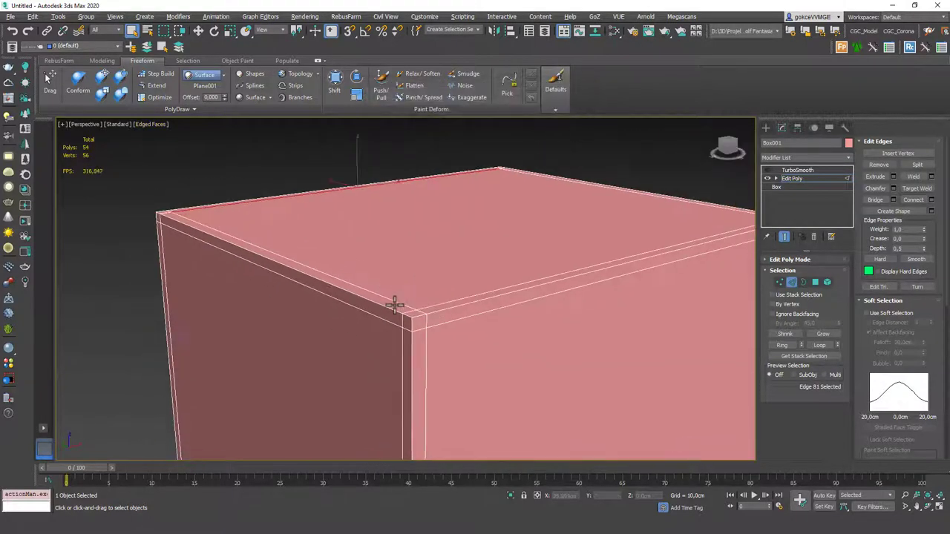
- Re-enable the box's TurboSmooth modifier and hide the edged faces to examine the tight corners
{"action": "left_click", "coordinate": [801, 170]}
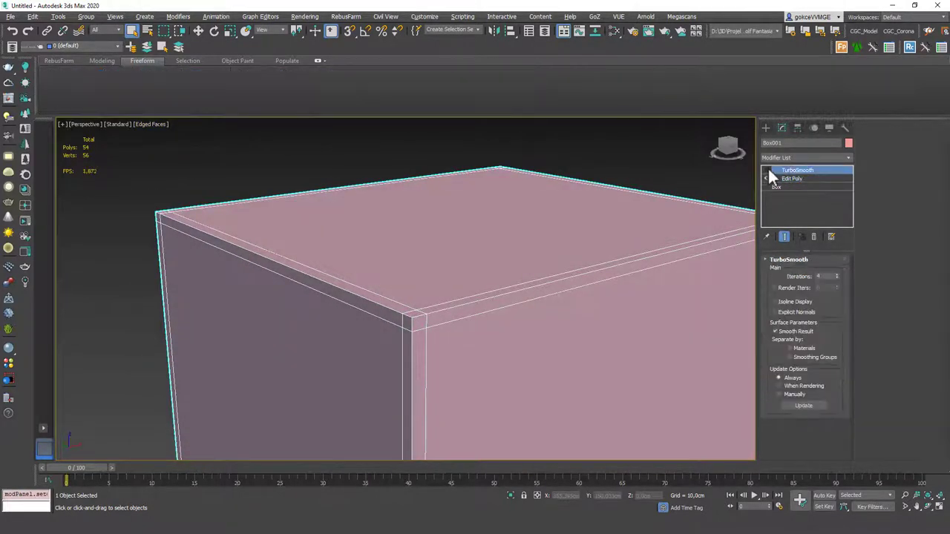
{"action": "left_click", "coordinate": [767, 170]}
{"action": "scroll", "coordinate": [376, 267], "scroll_direction": "down", "scroll_amount": 2}
{"action": "middle_click_drag", "start_coordinate": [466, 299], "coordinate": [417, 275]}
{"action": "key", "text": "F4"}
{"action": "scroll", "coordinate": [391, 272], "scroll_direction": "down", "scroll_amount": 2}
{"action": "mouse_move", "coordinate": [478, 331]}
{"action": "middle_mouse_down", "text": "alt"}
{"action": "mouse_move", "coordinate": [443, 322]}
{"action": "mouse_move", "coordinate": [431, 341]}
{"action": "mouse_move", "coordinate": [488, 333]}
{"action": "mouse_move", "coordinate": [479, 304]}
{"action": "middle_mouse_up", "text": "alt"}
{"action": "scroll", "coordinate": [462, 287], "scroll_direction": "up", "scroll_amount": 5}
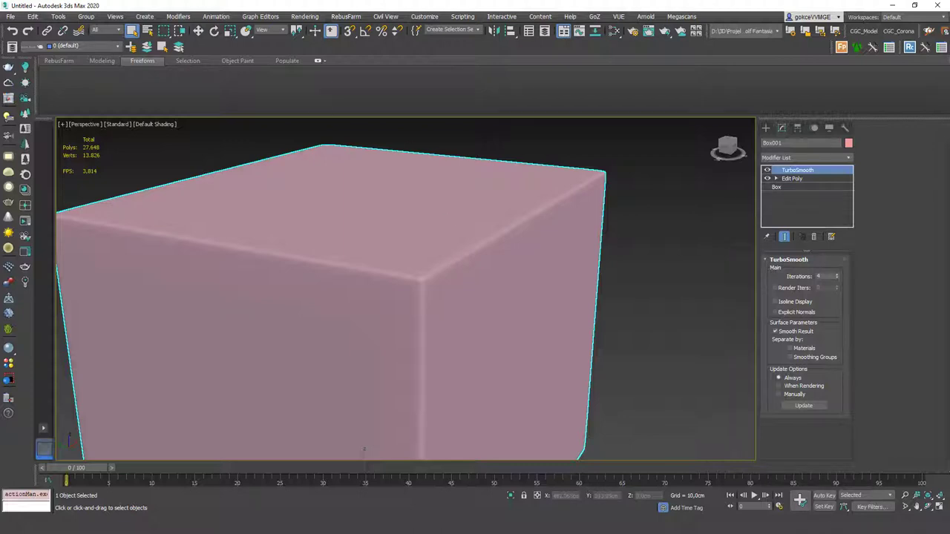
- Delete the smoothed box and create a new box about 68 cm wide and 42 cm high near the grid's centre
{"action": "key", "text": "Delete"}
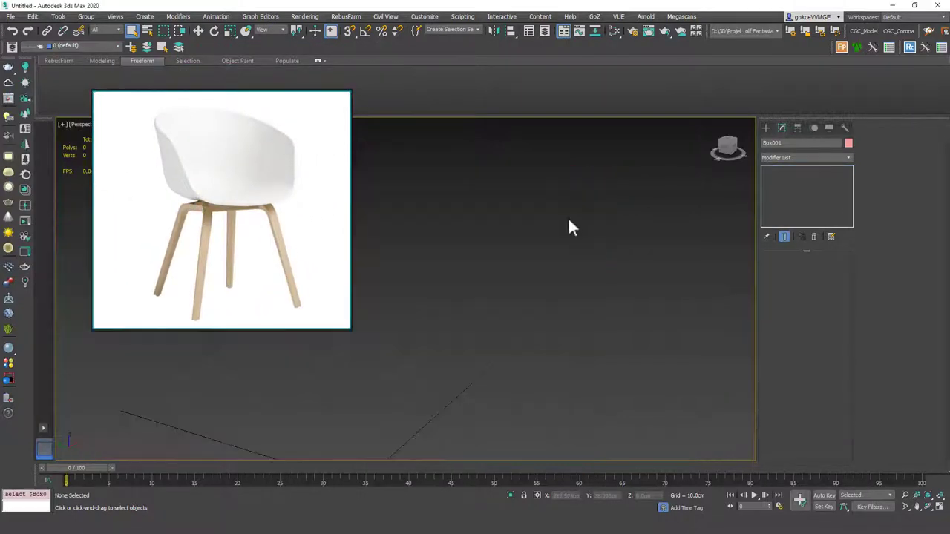
{"action": "scroll", "coordinate": [569, 218], "scroll_direction": "down", "scroll_amount": 5}
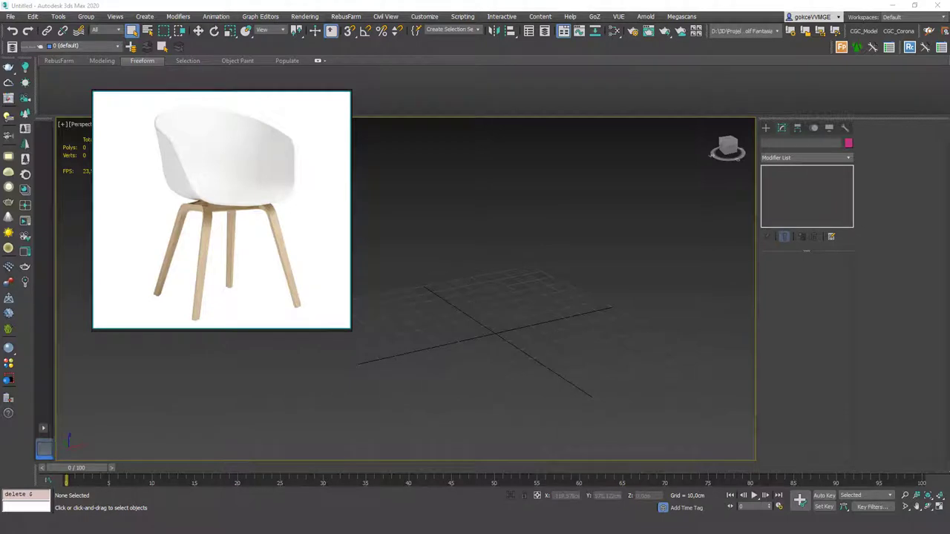
{"action": "left_click", "coordinate": [765, 128]}
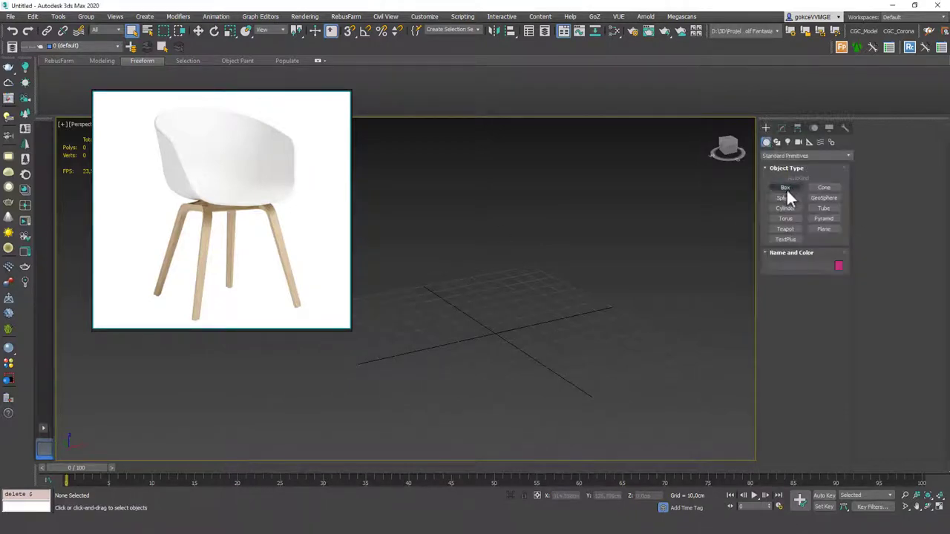
{"action": "left_click", "coordinate": [785, 187]}
{"action": "left_click_drag", "start_coordinate": [519, 301], "coordinate": [478, 382]}
{"action": "left_click", "coordinate": [512, 293]}
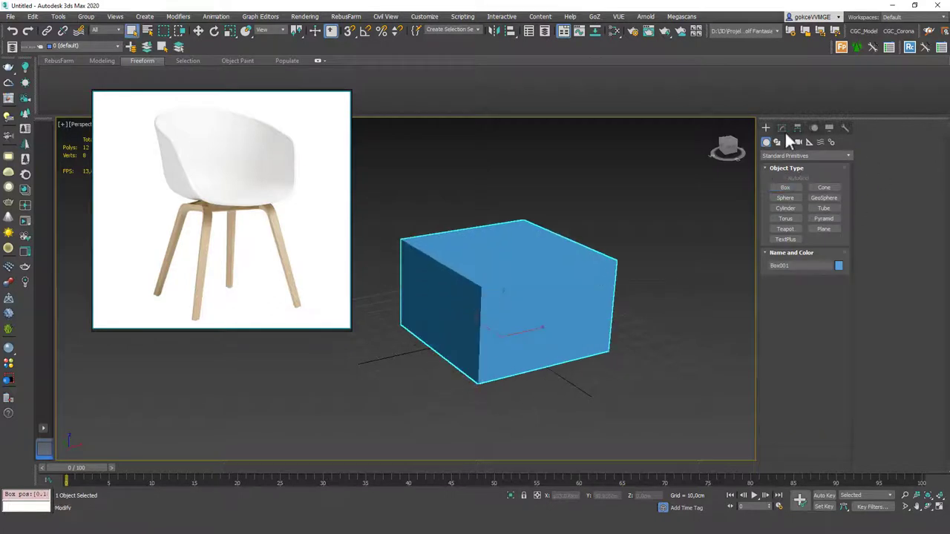
- Set the box's length to 53 cm, its width to 48 cm and its height to 45 cm
{"action": "left_click", "coordinate": [782, 128]}
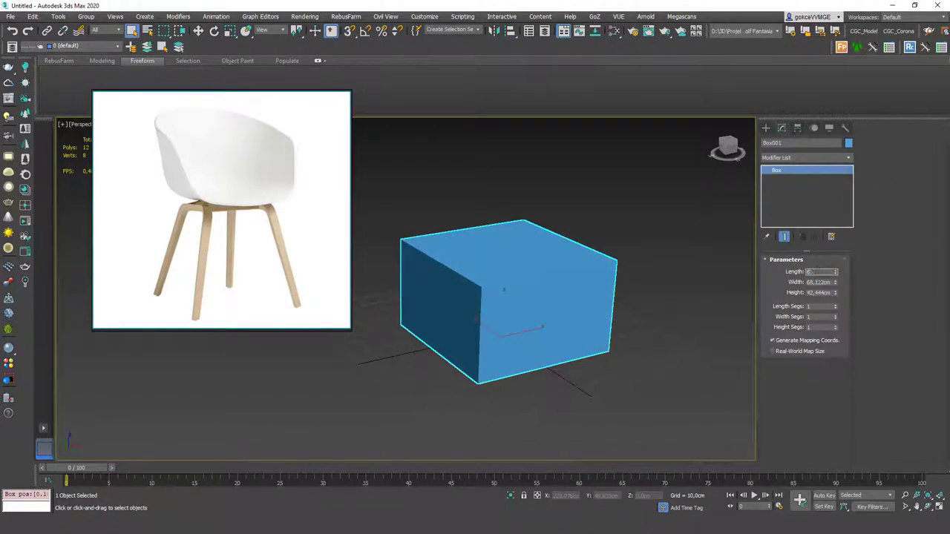
{"action": "type", "text": "45"}
{"action": "key", "text": "Tab"}
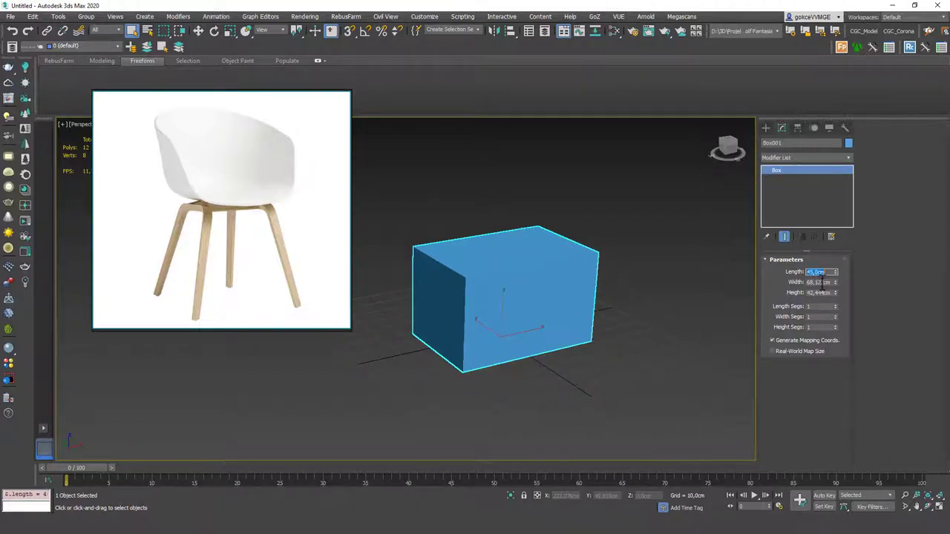
{"action": "key", "text": "Tab"}
{"action": "type", "text": "45"}
{"action": "key", "text": "Return"}
{"action": "left_click", "coordinate": [817, 282]}
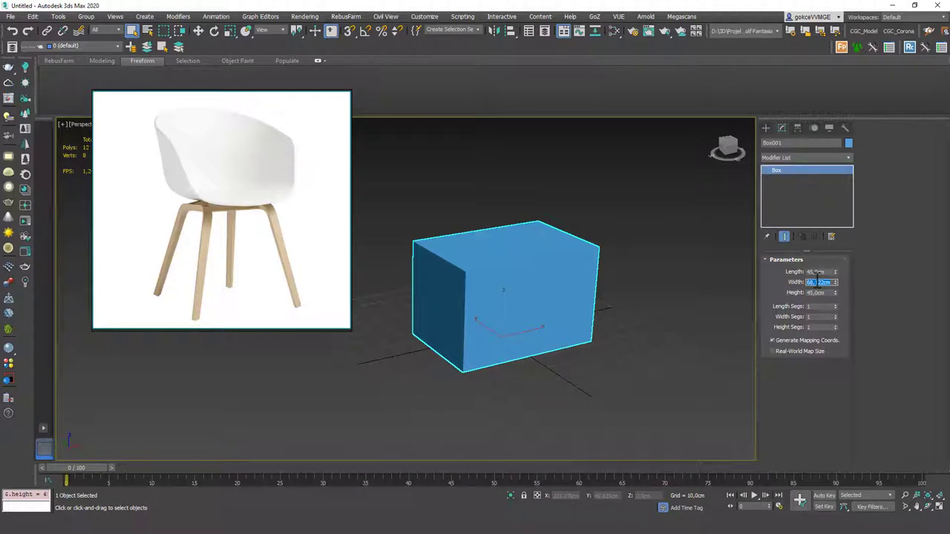
{"action": "type", "text": "45"}
{"action": "key", "text": "Return"}
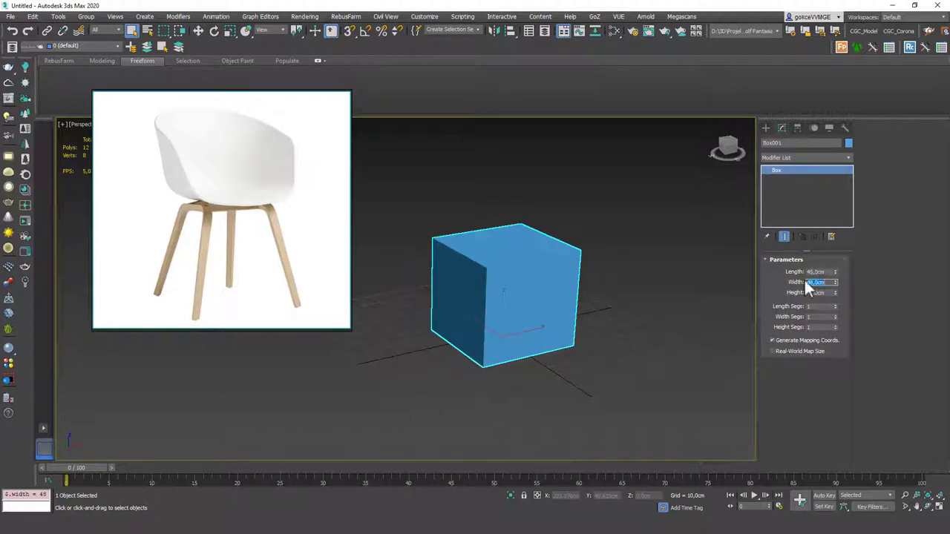
{"action": "left_click", "coordinate": [820, 272]}
{"action": "type", "text": "53"}
{"action": "key", "text": "Return"}
- Centre the box on the world origin by resetting its X and Y positions to 0
{"action": "key", "text": "w"}
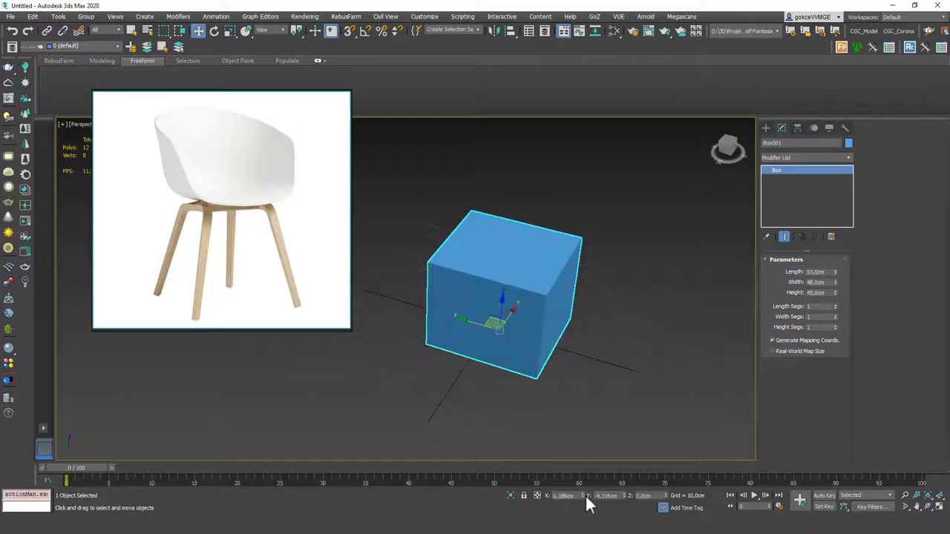
{"action": "right_click", "coordinate": [582, 496]}
{"action": "right_click", "coordinate": [625, 496]}
{"action": "middle_click_drag", "start_coordinate": [556, 393], "coordinate": [534, 329], "text": "alt"}
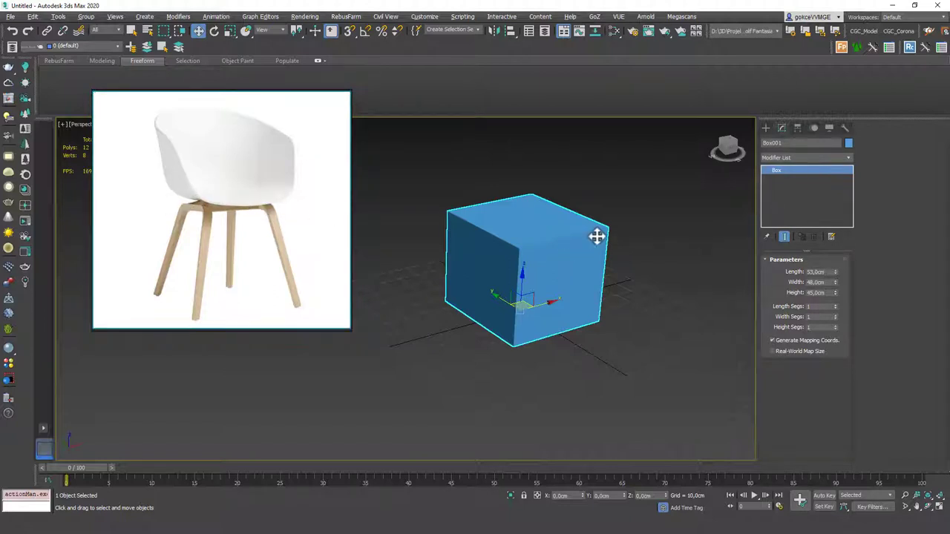
- In the box's object properties, enable Display as Box and Freeze so it serves as a wireframe size guide
{"action": "right_click", "coordinate": [593, 172]}
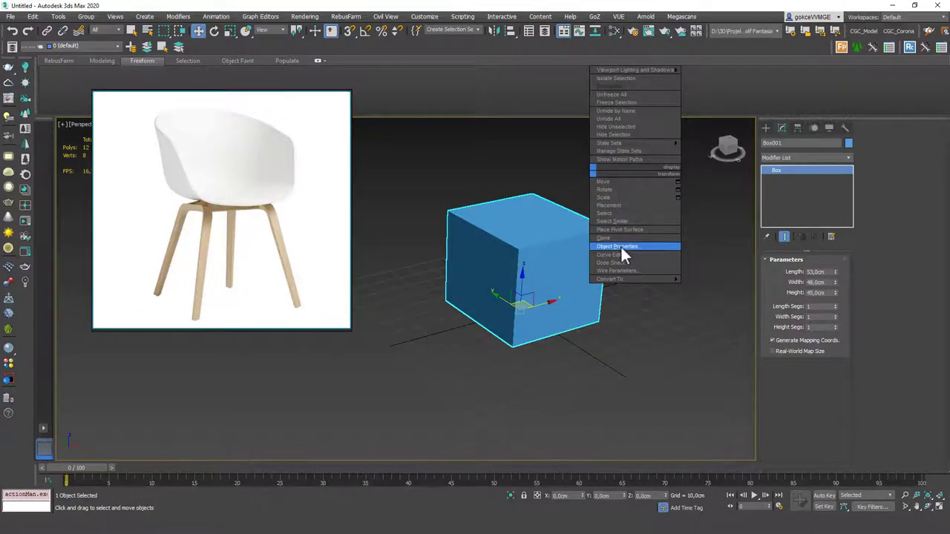
{"action": "left_click", "coordinate": [620, 244]}
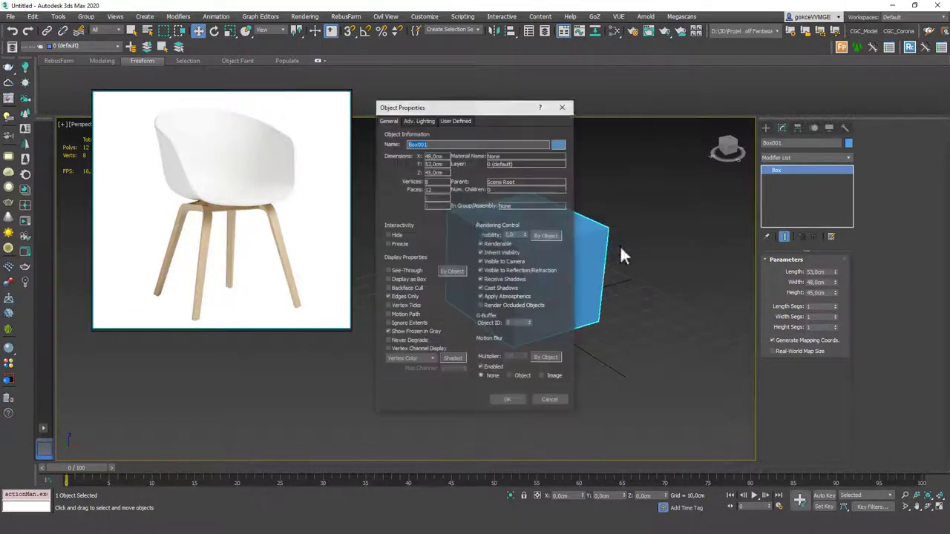
{"action": "left_click", "coordinate": [386, 279]}
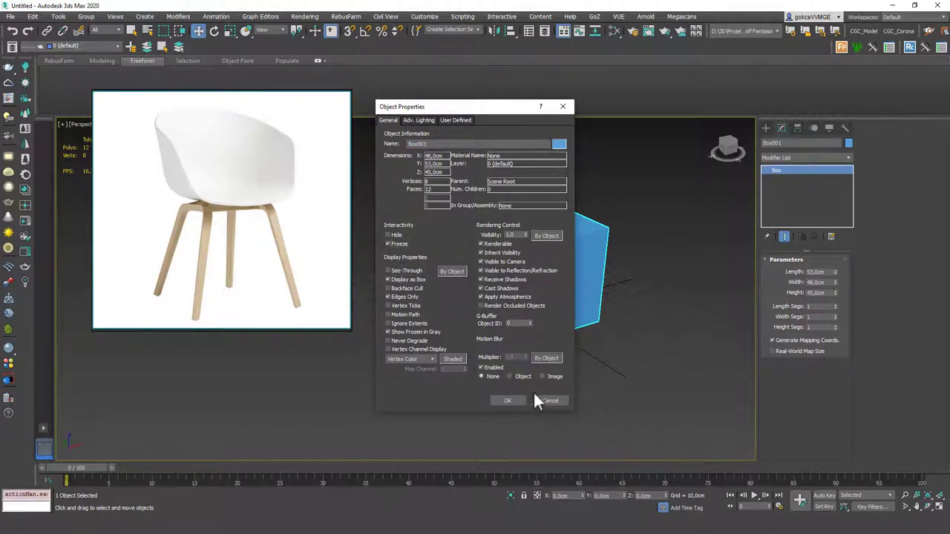
{"action": "left_click", "coordinate": [512, 401]}
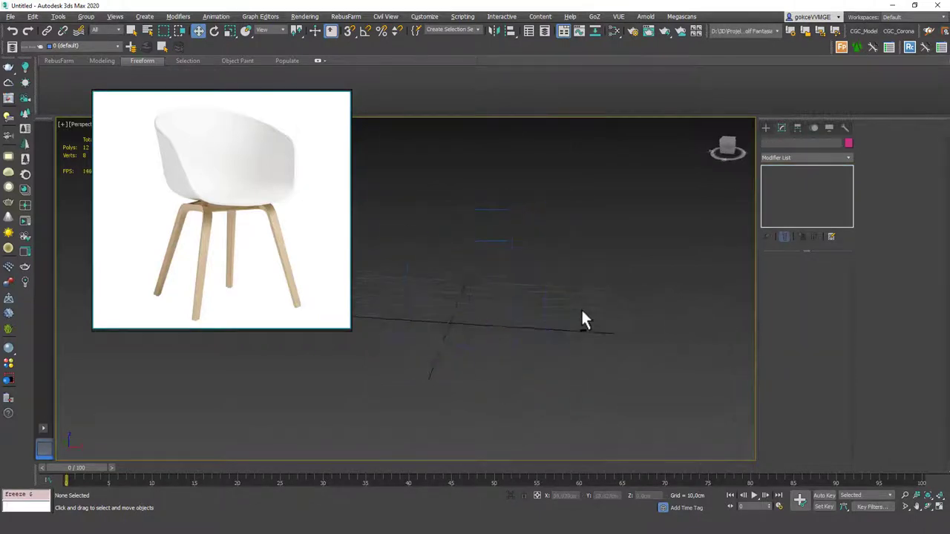
{"action": "middle_click_drag", "start_coordinate": [581, 308], "coordinate": [550, 285], "text": "alt"}
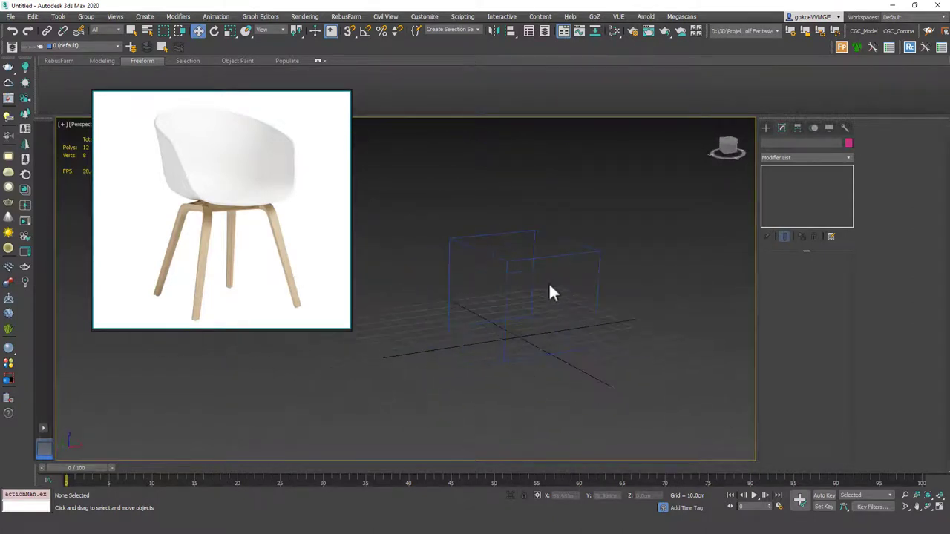
{"action": "scroll", "coordinate": [549, 286], "scroll_direction": "up", "scroll_amount": 3}
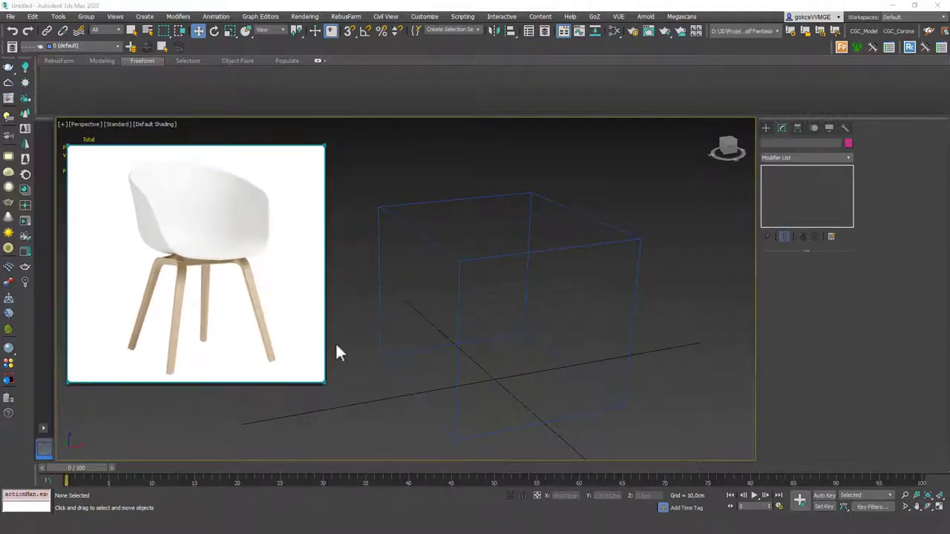
- Shrink the reference image and draw a plane about 4.1 by 16.4 cm in the front view at the guide box's lower corner
{"action": "left_click_drag", "start_coordinate": [323, 381], "coordinate": [280, 334]}
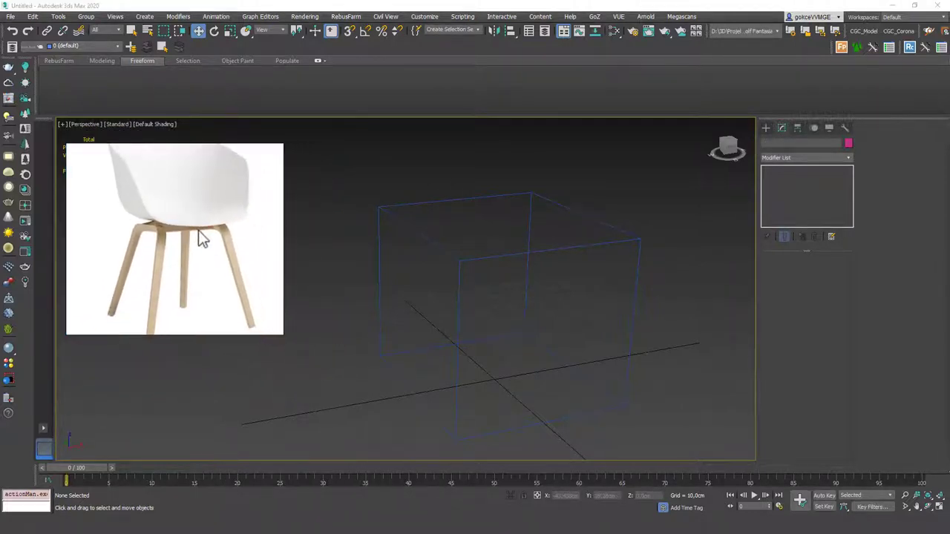
{"action": "left_click", "coordinate": [765, 127]}
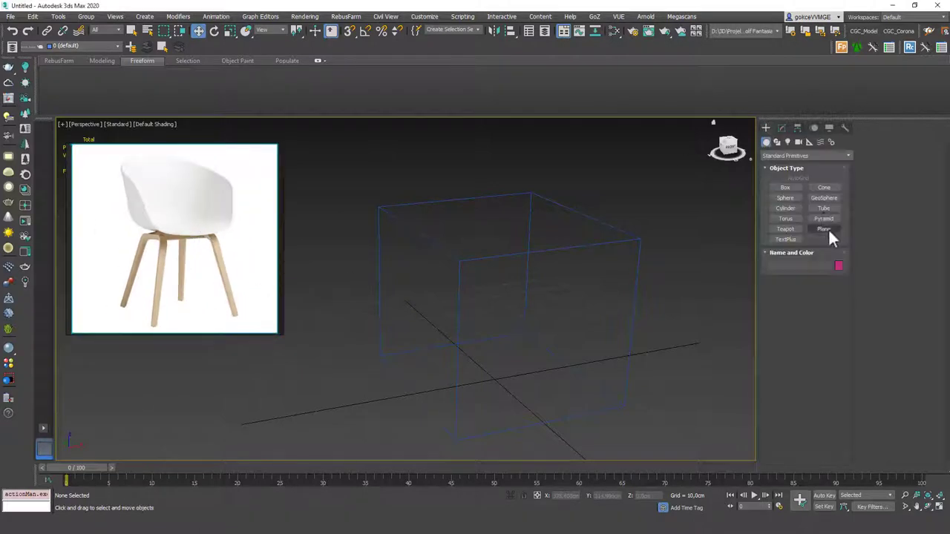
{"action": "left_click", "coordinate": [820, 229]}
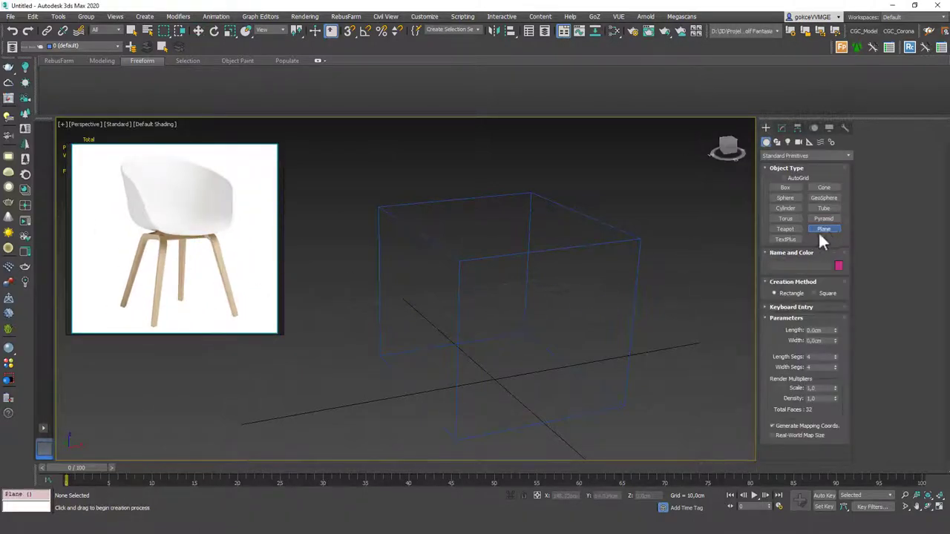
{"action": "key", "text": "f"}
{"action": "scroll", "coordinate": [423, 280], "scroll_direction": "up", "scroll_amount": 5}
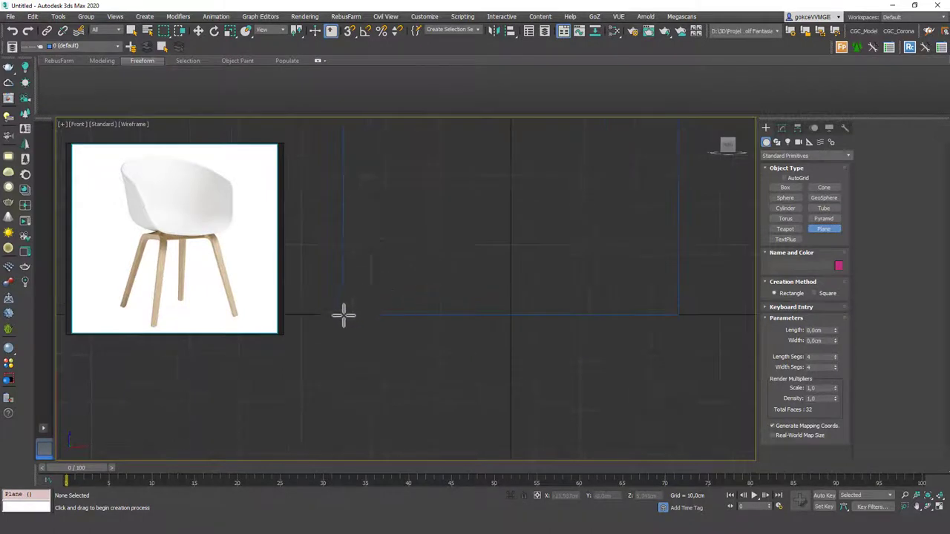
{"action": "left_click_drag", "start_coordinate": [345, 312], "coordinate": [374, 197]}
{"action": "right_click", "coordinate": [371, 339]}
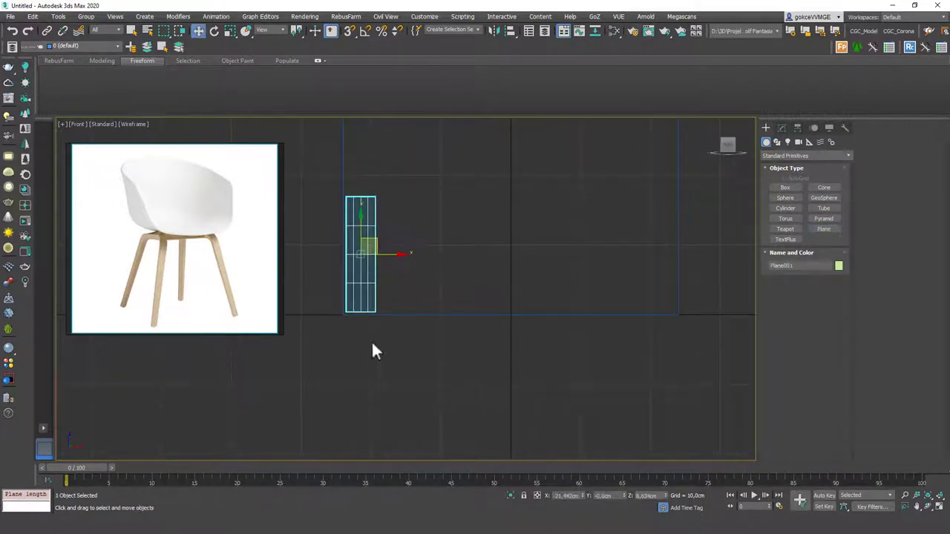
- Reduce the plane to one length and one width segment, with a length of 10 cm and a width of 2 cm
{"action": "left_click", "coordinate": [781, 127]}
{"action": "right_click", "coordinate": [835, 308]}
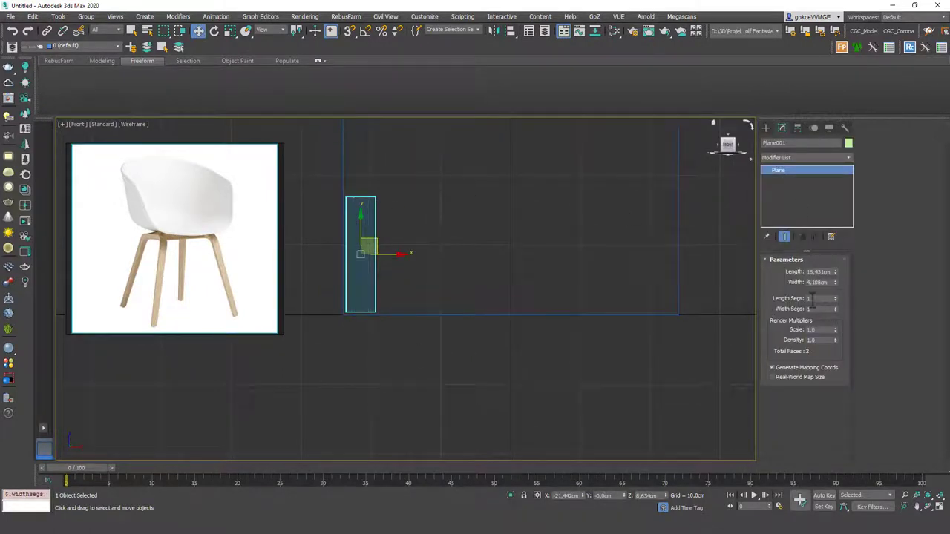
{"action": "left_click_drag", "start_coordinate": [835, 272], "coordinate": [835, 279]}
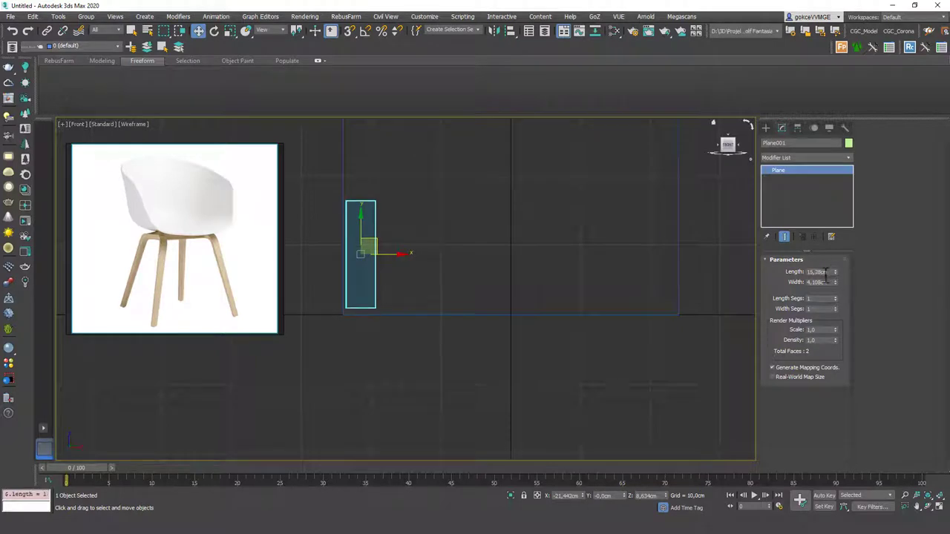
{"action": "type", "text": "10"}
{"action": "key", "text": "Tab"}
{"action": "type", "text": "2"}
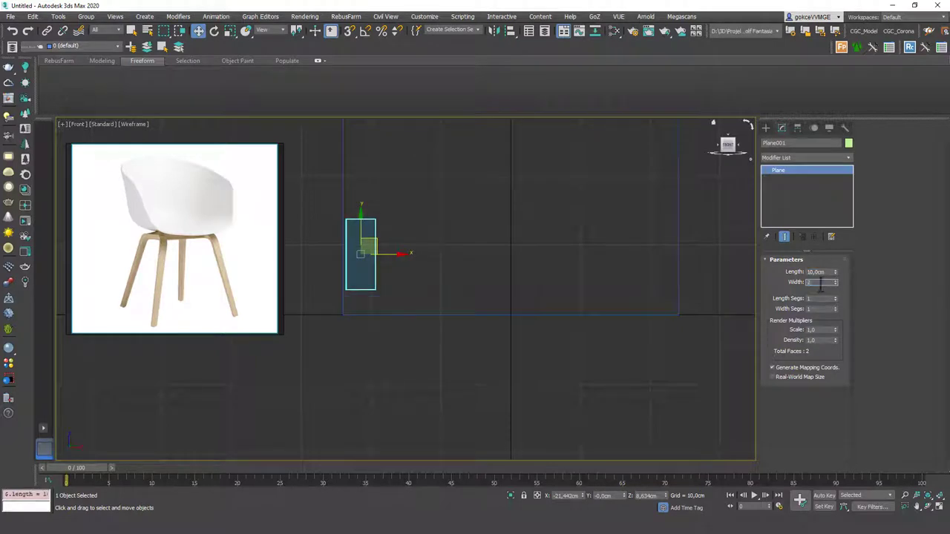
{"action": "key", "text": "Return"}
- Move the plane down into the guide box's lower corner so it stands on the ground line
{"action": "scroll", "coordinate": [409, 264], "scroll_direction": "up", "scroll_amount": 2}
{"action": "left_click_drag", "start_coordinate": [415, 265], "coordinate": [402, 299]}
{"action": "key", "text": "e"}
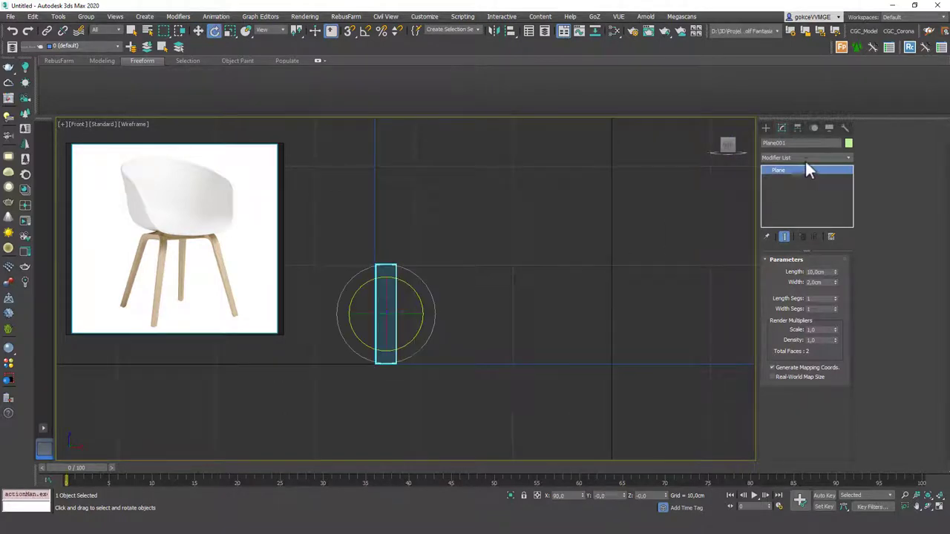
{"action": "left_click", "coordinate": [806, 158]}
{"action": "left_click", "coordinate": [794, 189]}
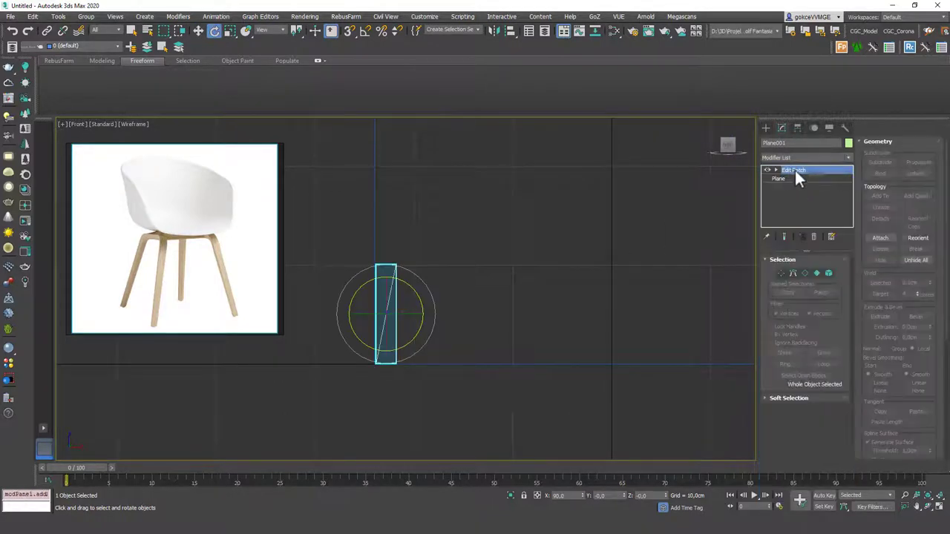
{"action": "right_click", "coordinate": [794, 170]}
{"action": "left_click", "coordinate": [788, 186]}
- Add an Edit Poly modifier to the plane and move its upper two vertices inward and up to about 41.3 cm, forming a slanted leg
{"action": "left_click", "coordinate": [798, 156]}
{"action": "left_click", "coordinate": [795, 193]}
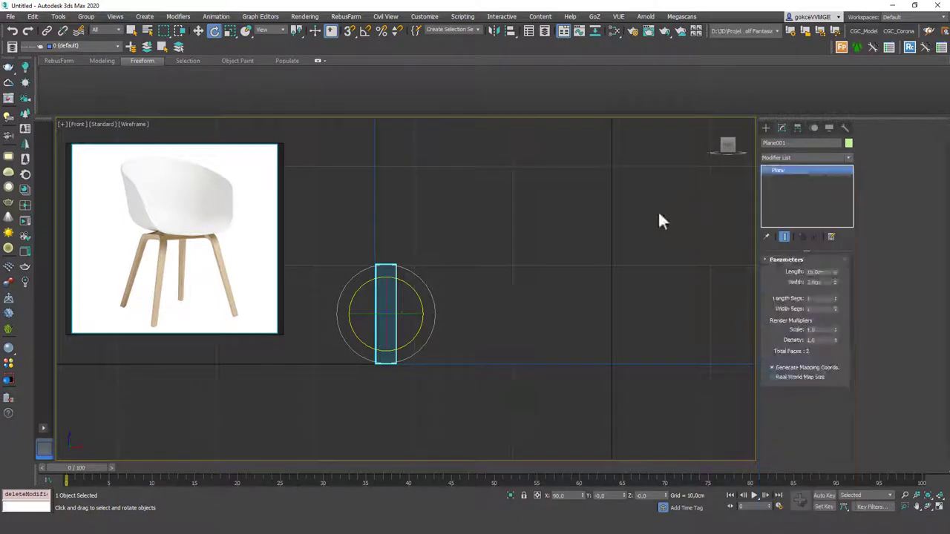
{"action": "key", "text": "1"}
{"action": "left_click_drag", "start_coordinate": [408, 272], "coordinate": [363, 249]}
{"action": "middle_click_drag", "start_coordinate": [458, 264], "coordinate": [480, 269]}
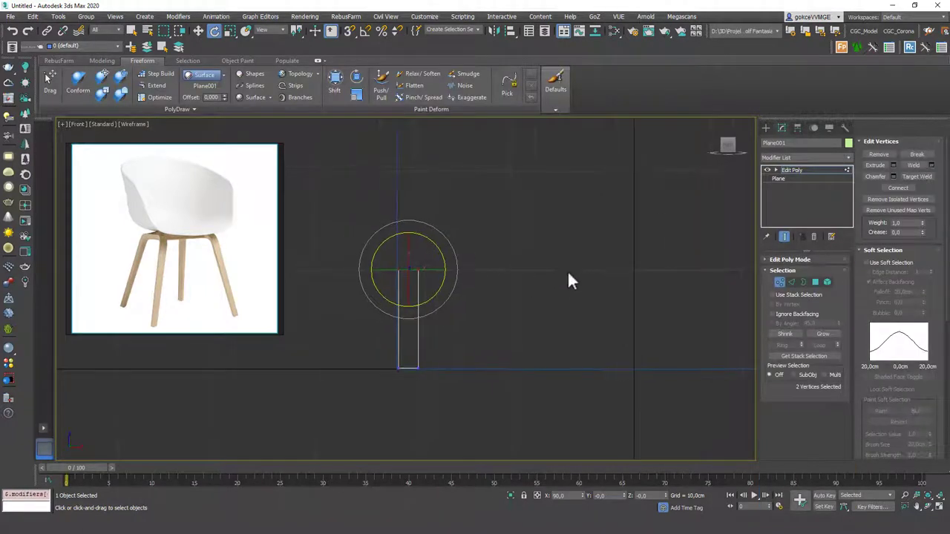
{"action": "key", "text": "w"}
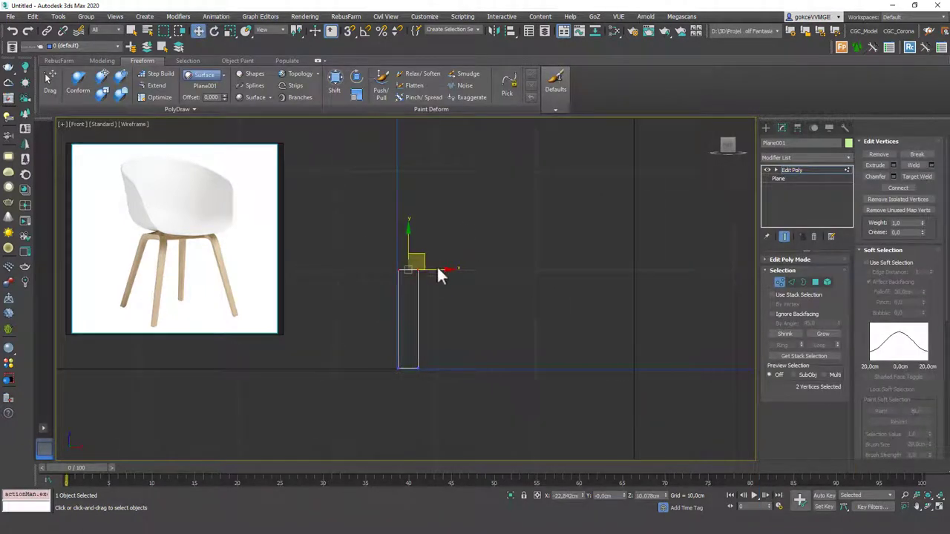
{"action": "left_click", "coordinate": [434, 276]}
{"action": "left_click_drag", "start_coordinate": [435, 279], "coordinate": [387, 256]}
{"action": "scroll", "coordinate": [437, 241], "scroll_direction": "down", "scroll_amount": 5}
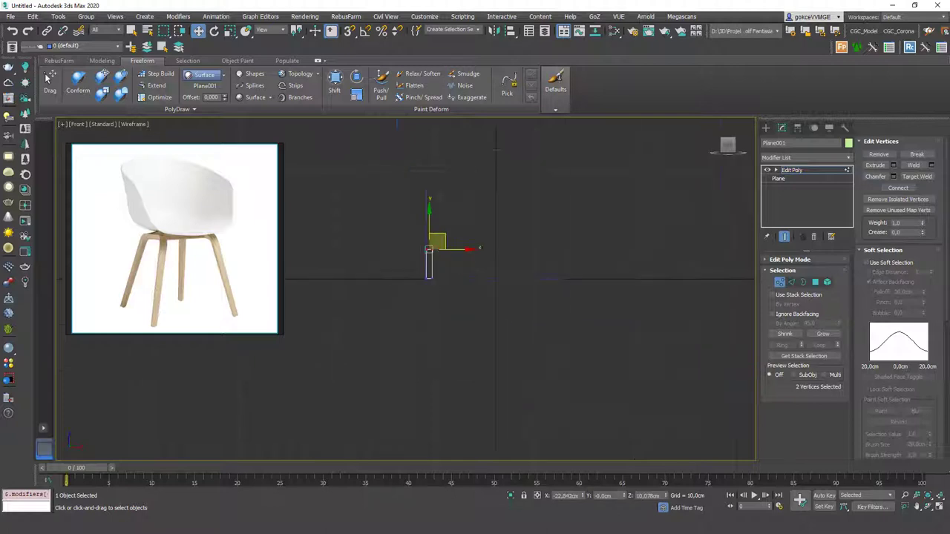
{"action": "middle_click_drag", "start_coordinate": [437, 221], "coordinate": [445, 349]}
{"action": "left_click_drag", "start_coordinate": [445, 350], "coordinate": [460, 272]}
{"action": "middle_click_drag", "start_coordinate": [439, 282], "coordinate": [513, 287], "text": "alt"}
- Move the whole leg strip along Y to the guide box's front corner in the shaded perspective view
{"action": "key", "text": "1"}
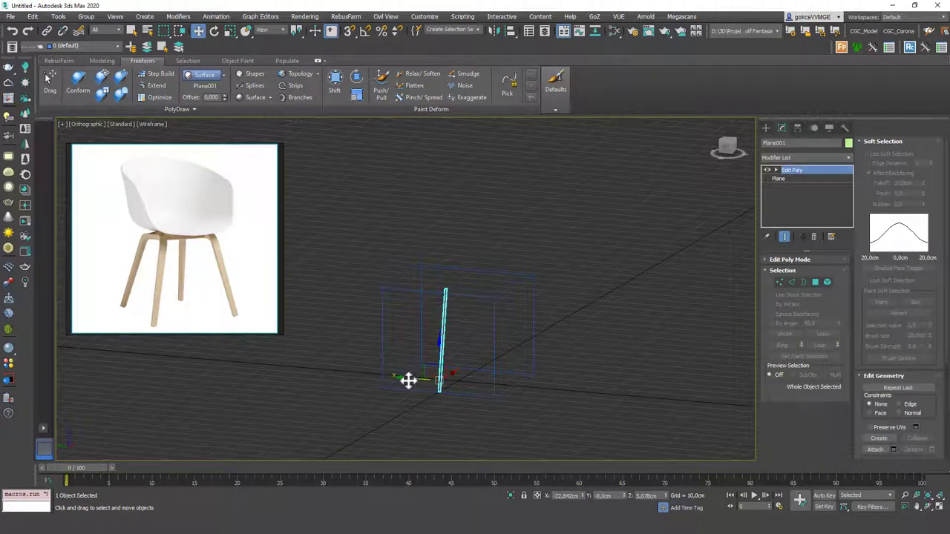
{"action": "mouse_move", "coordinate": [408, 381]}
{"action": "middle_mouse_down", "text": "alt"}
{"action": "mouse_move", "coordinate": [479, 388]}
{"action": "mouse_move", "coordinate": [460, 384]}
{"action": "mouse_move", "coordinate": [467, 292]}
{"action": "mouse_move", "coordinate": [490, 322]}
{"action": "mouse_move", "coordinate": [465, 367]}
{"action": "middle_mouse_up", "text": "alt"}
{"action": "key", "text": "p"}
{"action": "key", "text": "F3"}
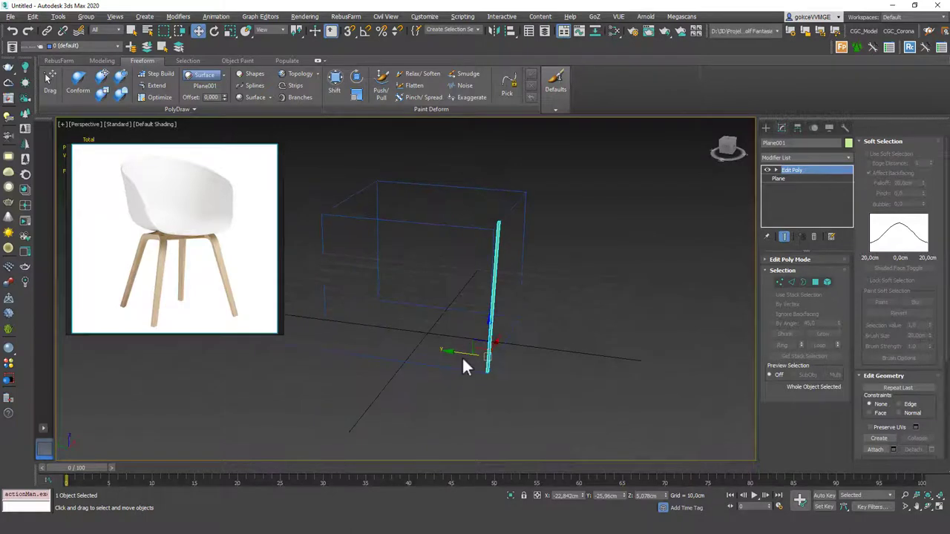
{"action": "left_click_drag", "start_coordinate": [463, 356], "coordinate": [458, 351]}
- Extend the leg's top edge into three connected segments that bend inward and level out just below the guide box's top
{"action": "key", "text": "1"}
{"action": "middle_click_drag", "start_coordinate": [521, 229], "coordinate": [479, 248], "text": "alt"}
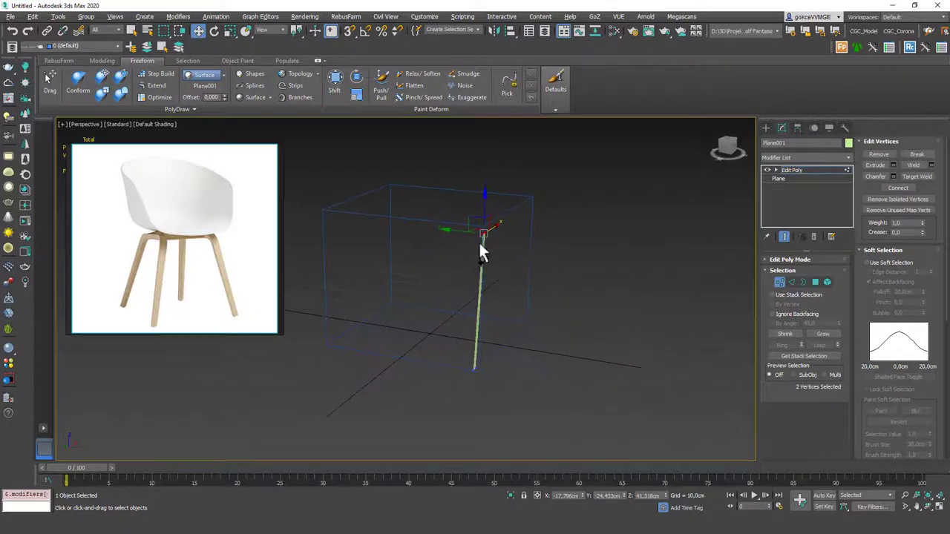
{"action": "scroll", "coordinate": [481, 245], "scroll_direction": "up", "scroll_amount": 5}
{"action": "key", "text": "2"}
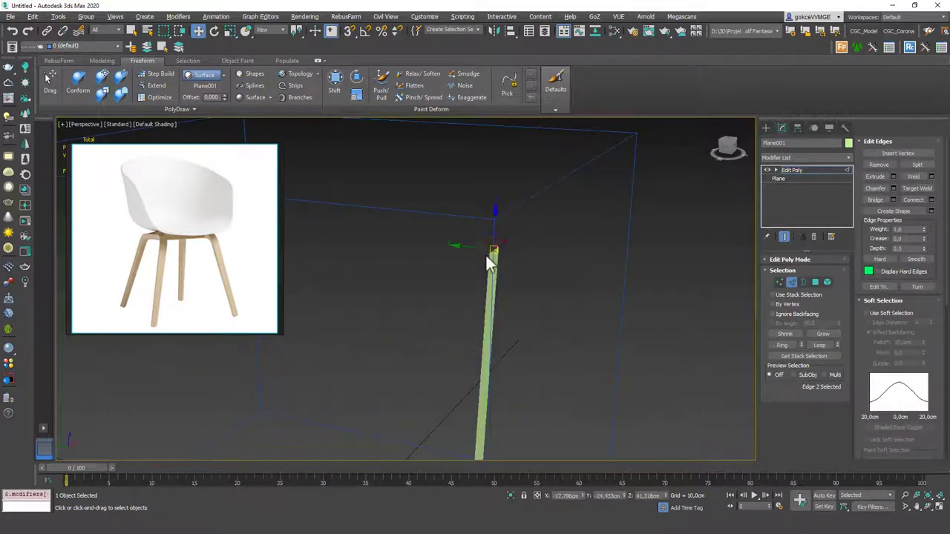
{"action": "middle_click_drag", "start_coordinate": [484, 244], "coordinate": [494, 255], "text": "alt"}
{"action": "left_click", "coordinate": [484, 239]}
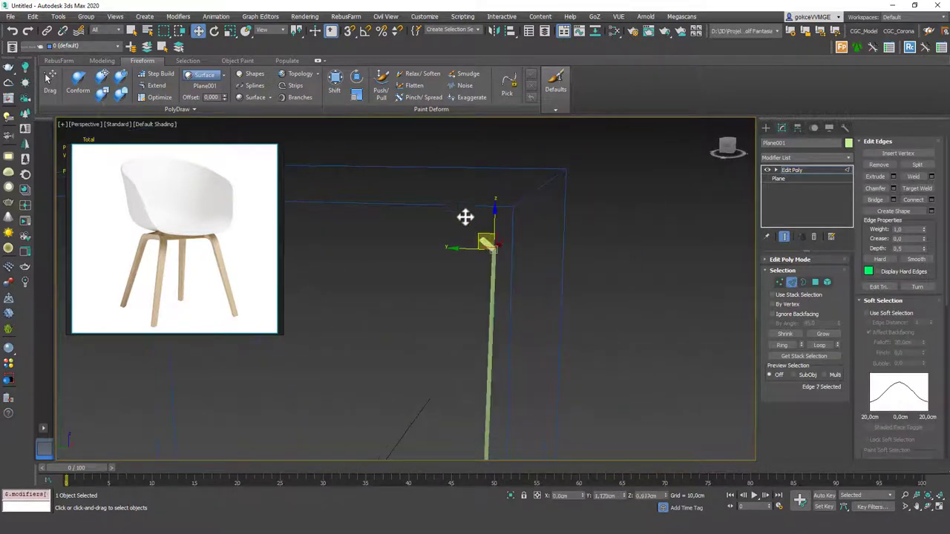
{"action": "left_click_drag", "start_coordinate": [464, 217], "coordinate": [392, 187], "text": "shift"}
{"action": "scroll", "coordinate": [405, 197], "scroll_direction": "down", "scroll_amount": 2}
{"action": "middle_click_drag", "start_coordinate": [405, 199], "coordinate": [510, 236]}
{"action": "left_click_drag", "start_coordinate": [475, 227], "coordinate": [336, 227], "text": "shift"}
{"action": "middle_click_drag", "start_coordinate": [428, 227], "coordinate": [502, 222]}
{"action": "scroll", "coordinate": [516, 220], "scroll_direction": "down", "scroll_amount": 3}
- Shift the eight upper vertices of the leg about 8.2 cm inward along Y to tilt the leg
{"action": "key", "text": "1"}
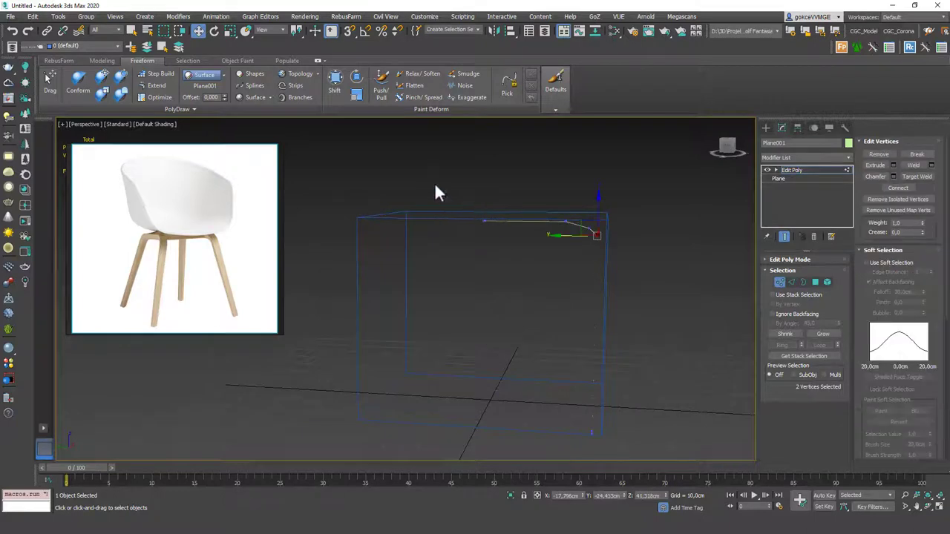
{"action": "left_click_drag", "start_coordinate": [622, 254], "coordinate": [622, 256]}
{"action": "left_click_drag", "start_coordinate": [528, 225], "coordinate": [498, 224]}
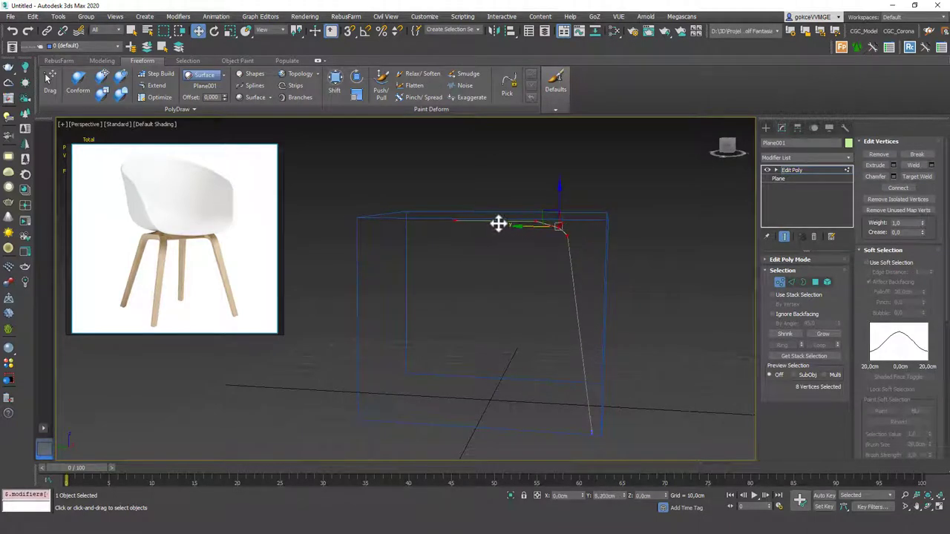
- Raise the middle vertex pair of the leg's bend to about 43.4 cm to round the curve
{"action": "middle_click_drag", "start_coordinate": [499, 224], "coordinate": [576, 223], "text": "alt"}
{"action": "left_click_drag", "start_coordinate": [572, 215], "coordinate": [539, 239]}
{"action": "middle_click_drag", "start_coordinate": [539, 239], "coordinate": [564, 224], "text": "alt"}
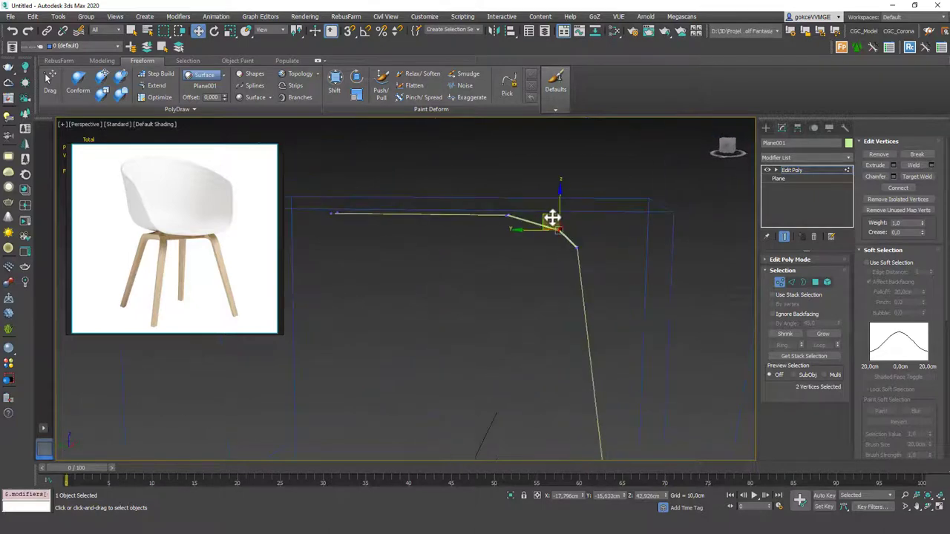
{"action": "left_click_drag", "start_coordinate": [552, 218], "coordinate": [544, 213]}
{"action": "middle_click_drag", "start_coordinate": [558, 229], "coordinate": [475, 245], "text": "alt"}
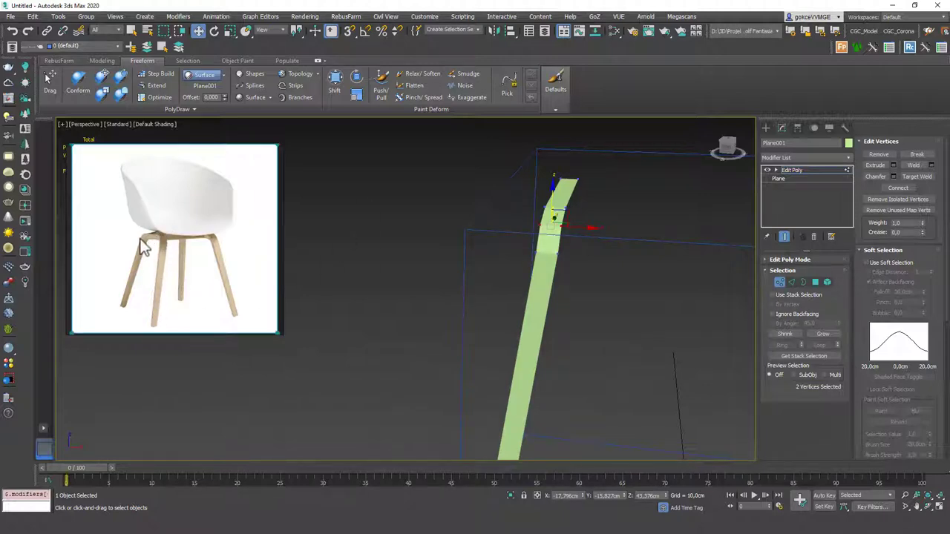
- Extend the side edge of the leg's level top segment inward along X to about -1 cm, forming a flat seat panel
{"action": "middle_click_drag", "start_coordinate": [587, 237], "coordinate": [521, 340], "text": "alt"}
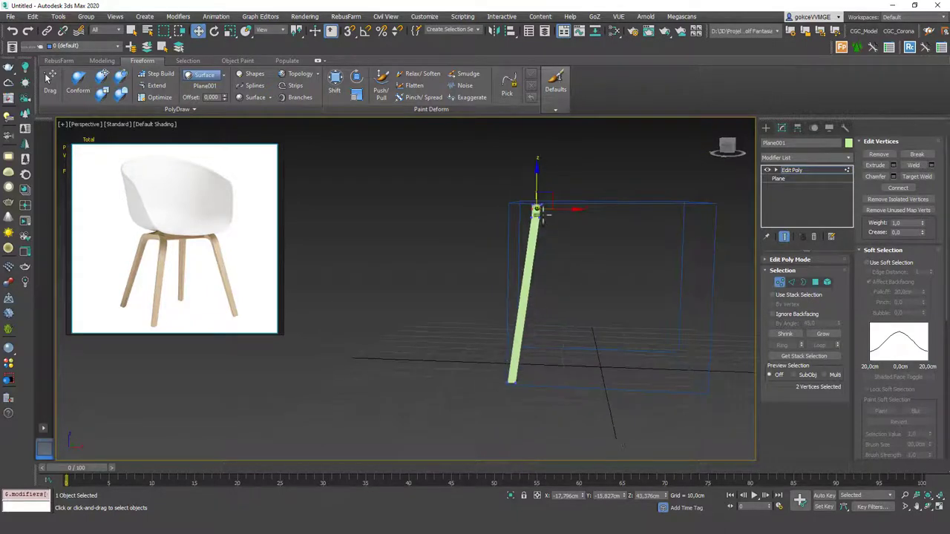
{"action": "scroll", "coordinate": [546, 199], "scroll_direction": "up", "scroll_amount": 5}
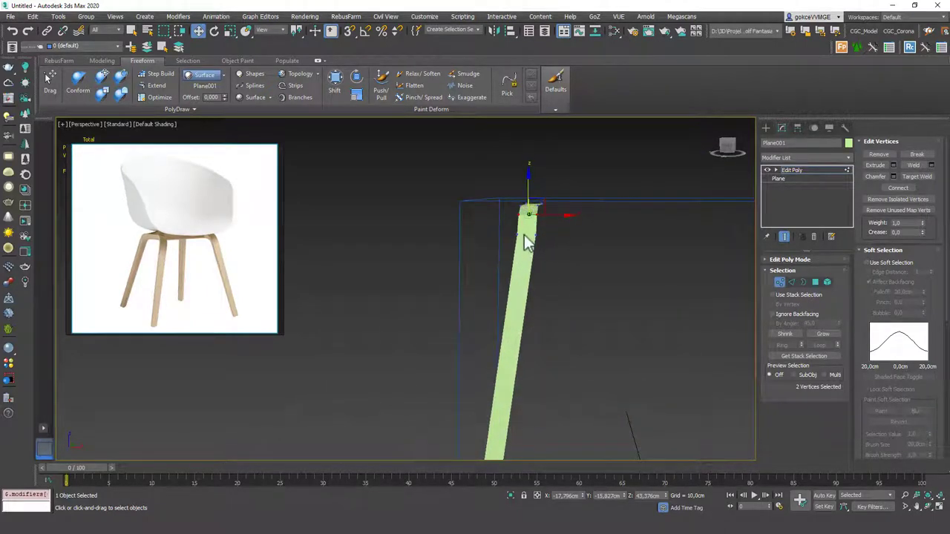
{"action": "middle_click_drag", "start_coordinate": [525, 241], "coordinate": [526, 254], "text": "alt"}
{"action": "scroll", "coordinate": [541, 208], "scroll_direction": "up", "scroll_amount": 4}
{"action": "left_click_drag", "start_coordinate": [515, 243], "coordinate": [544, 243]}
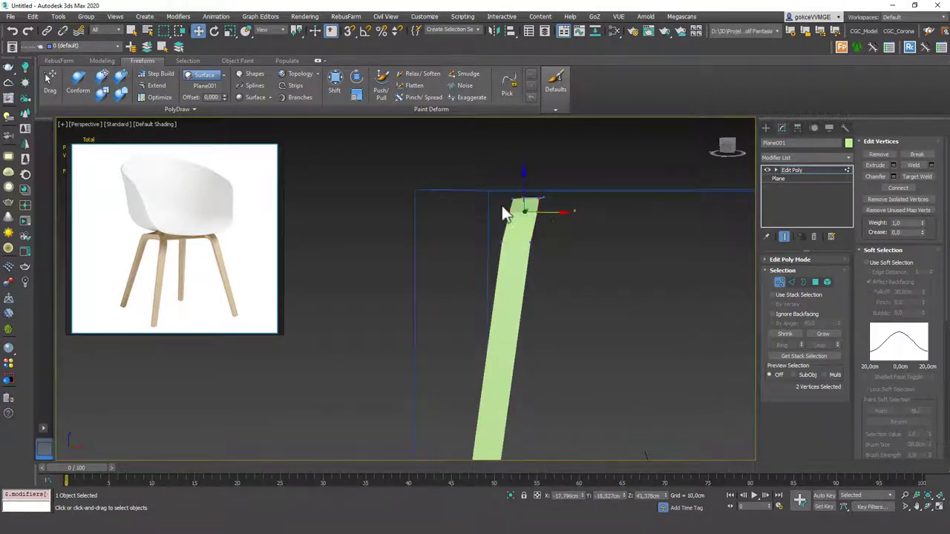
{"action": "middle_click_drag", "start_coordinate": [541, 233], "coordinate": [521, 194], "text": "alt"}
{"action": "key", "text": "2"}
{"action": "left_click_drag", "start_coordinate": [543, 193], "coordinate": [615, 199], "text": "shift"}
{"action": "middle_click_drag", "start_coordinate": [615, 200], "coordinate": [506, 203], "text": "alt"}
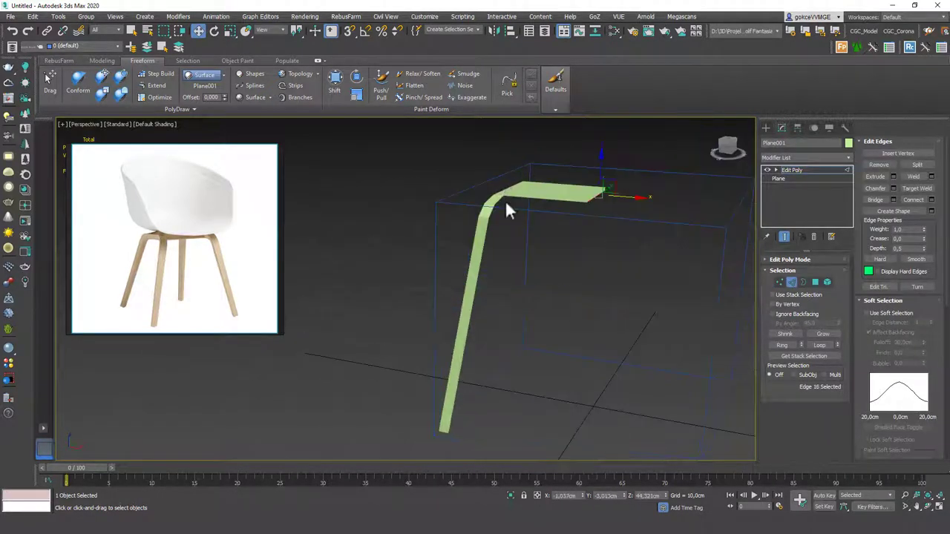
{"action": "middle_click_drag", "start_coordinate": [615, 211], "coordinate": [630, 197], "text": "alt"}
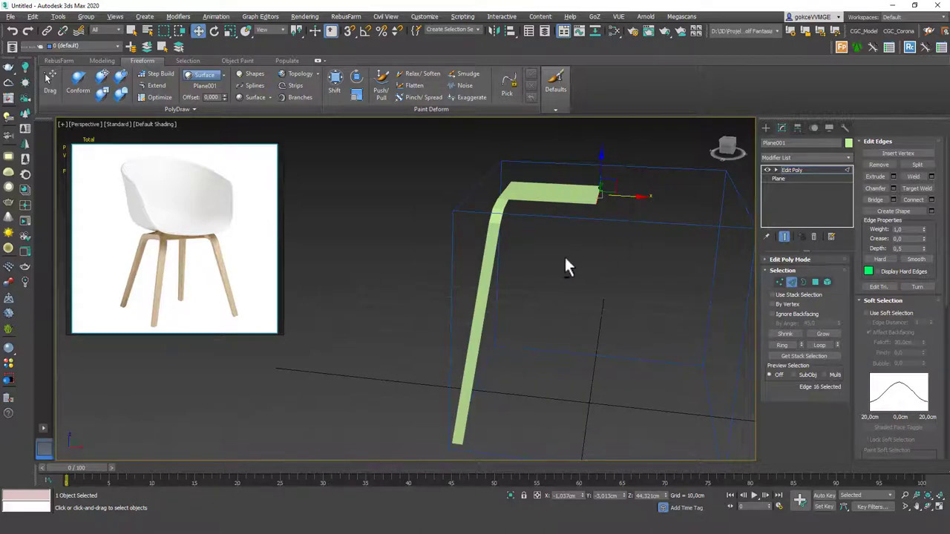
- Leave edge editing and add a Symmetry modifier to the leg strip
{"action": "middle_click_drag", "start_coordinate": [565, 263], "coordinate": [605, 267], "text": "alt"}
{"action": "left_click", "coordinate": [807, 170]}
{"action": "left_click", "coordinate": [790, 159]}
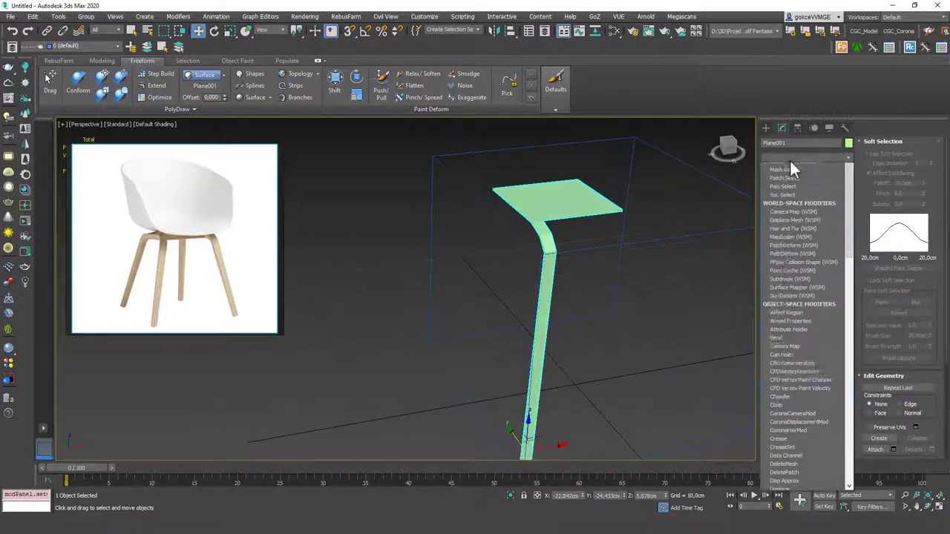
{"action": "key", "text": "s"}
{"action": "key", "text": "y"}
{"action": "key", "text": "Return"}
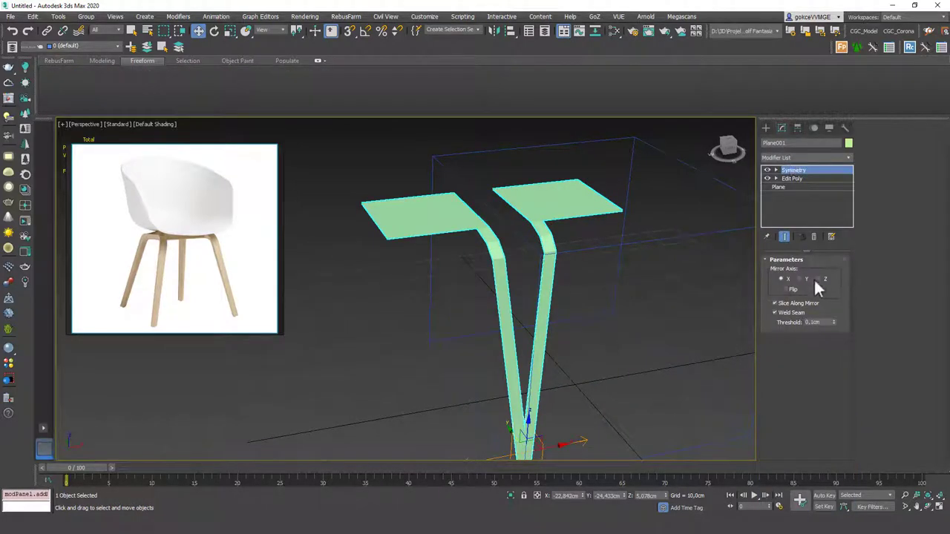
{"action": "middle_click_drag", "start_coordinate": [594, 271], "coordinate": [720, 326], "text": "alt"}
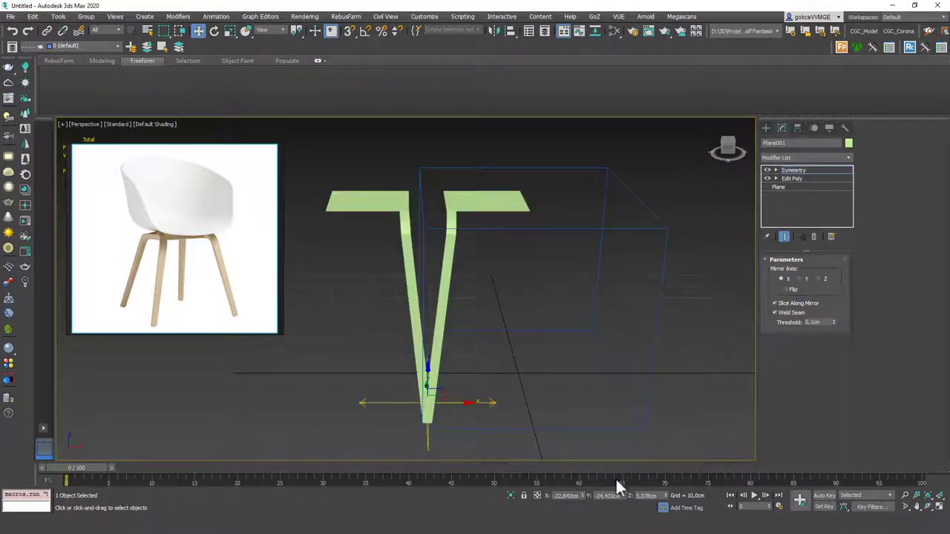
- Center the Symmetry mirror plane at X, Y and Z 0 cm and flip its direction to mirror the leg across X
{"action": "right_click", "coordinate": [582, 496]}
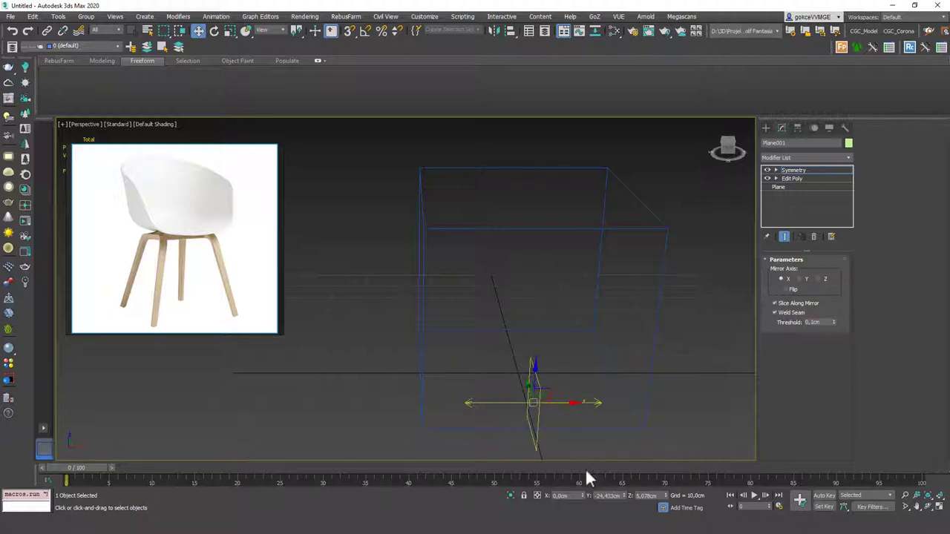
{"action": "right_click", "coordinate": [624, 496]}
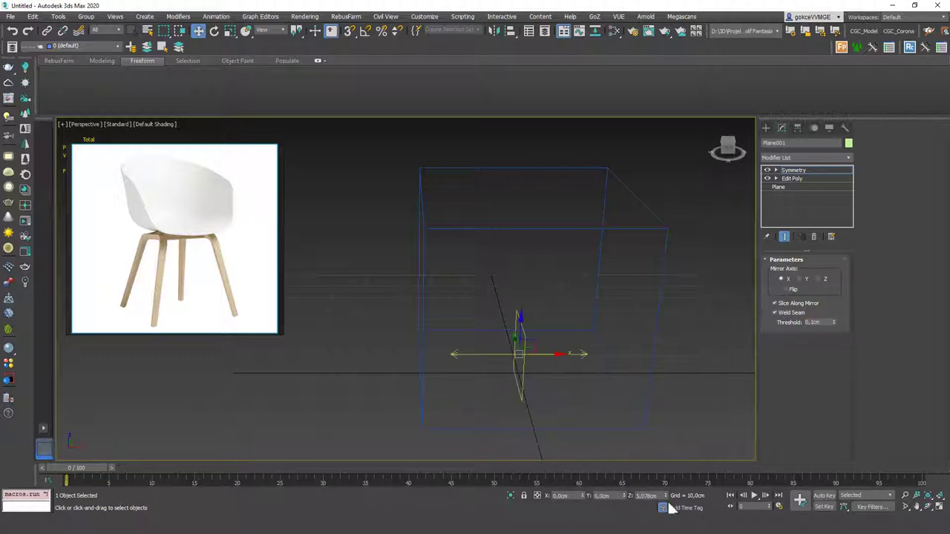
{"action": "right_click", "coordinate": [666, 496]}
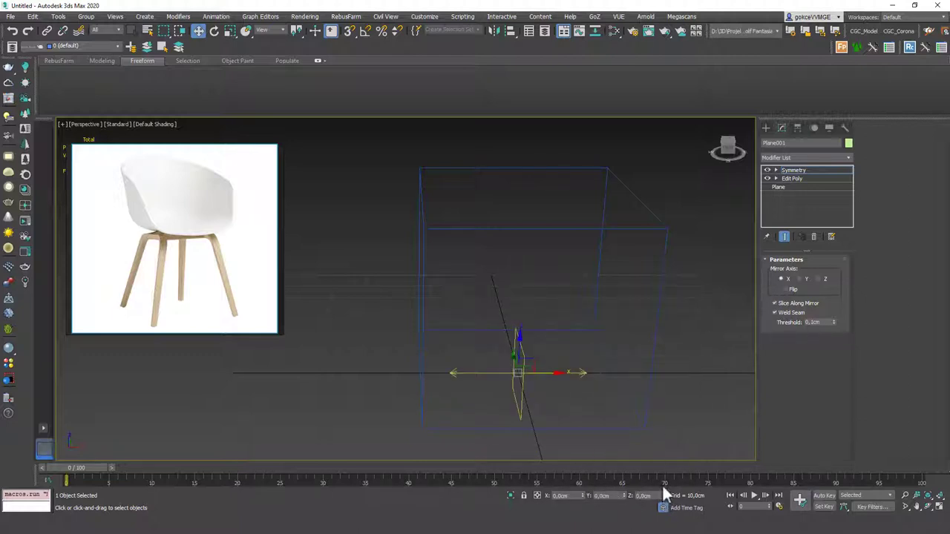
{"action": "left_click", "coordinate": [789, 290]}
{"action": "middle_click_drag", "start_coordinate": [532, 254], "coordinate": [586, 248], "text": "alt"}
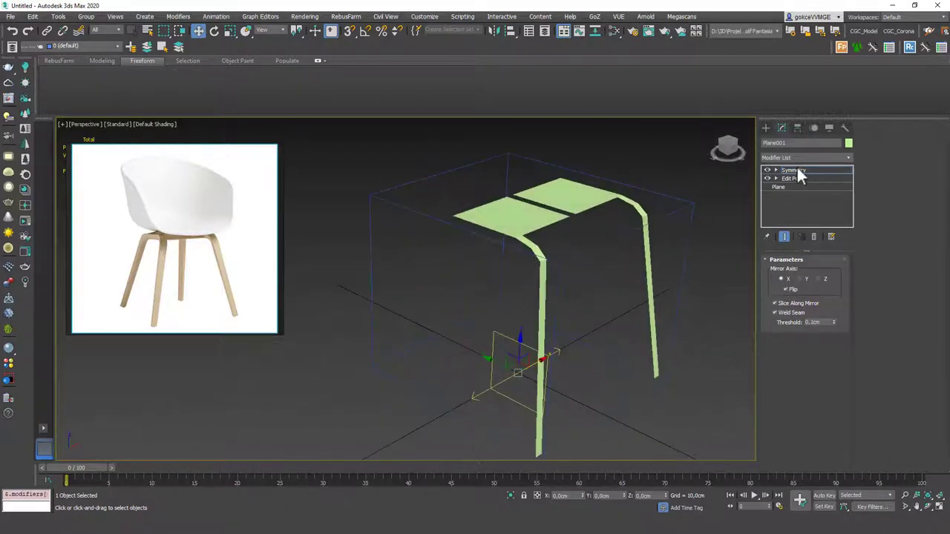
- Duplicate the Symmetry modifier in the stack, set the copy's mirror axis to Z and turn off Flip to produce four legs
{"action": "right_click", "coordinate": [798, 174]}
{"action": "left_click", "coordinate": [824, 211]}
{"action": "right_click", "coordinate": [798, 172]}
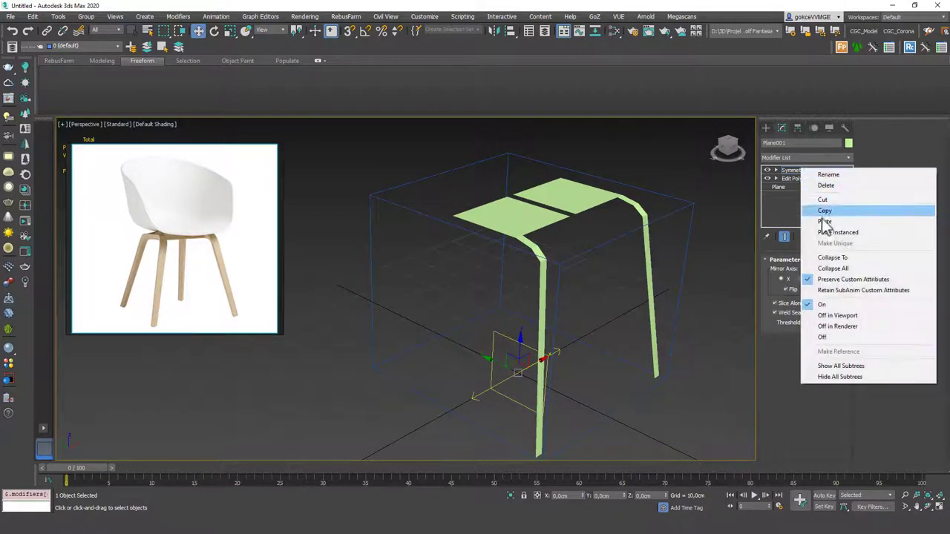
{"action": "left_click", "coordinate": [824, 221]}
{"action": "left_click", "coordinate": [799, 279]}
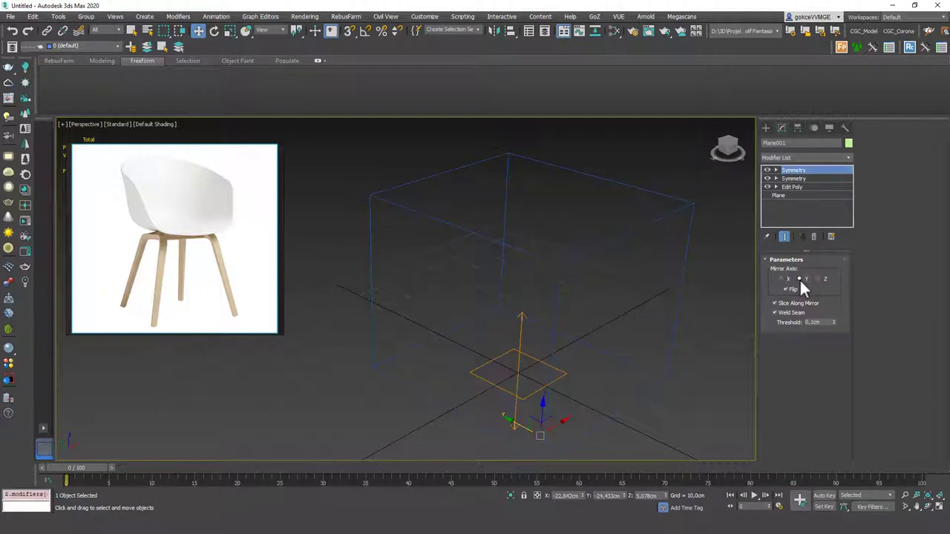
{"action": "left_click", "coordinate": [819, 279]}
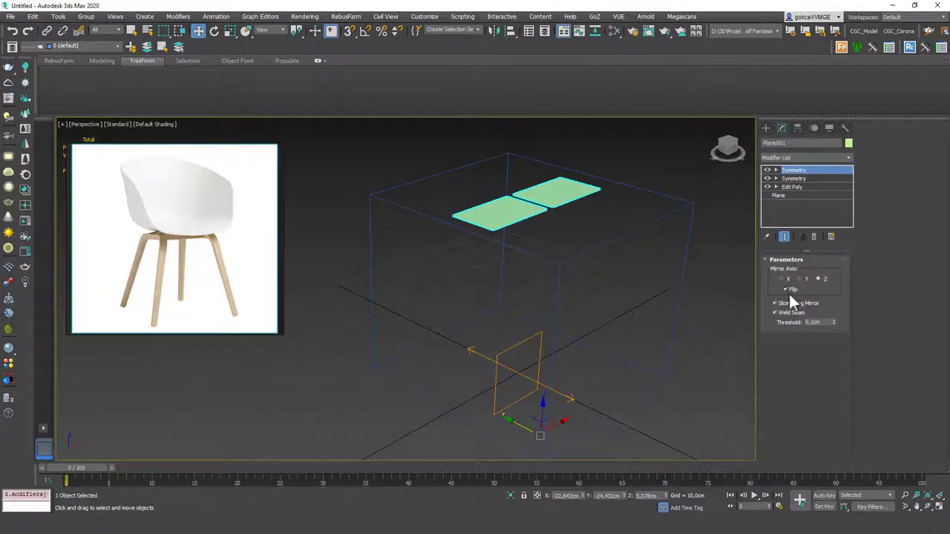
{"action": "left_click", "coordinate": [788, 291]}
{"action": "middle_click_drag", "start_coordinate": [553, 249], "coordinate": [512, 237], "text": "alt"}
{"action": "scroll", "coordinate": [556, 196], "scroll_direction": "up", "scroll_amount": 2}
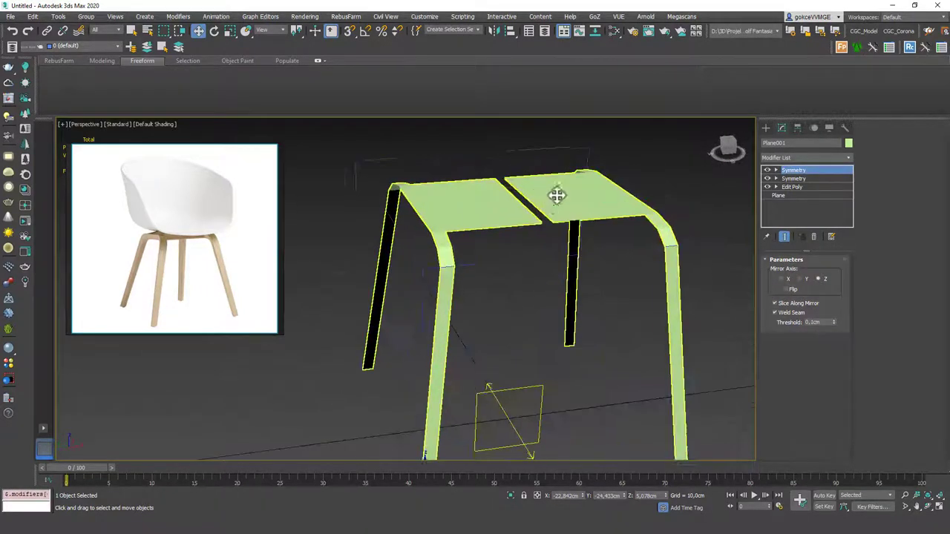
- Move the top panel's inner edge along X to about 0.2 cm to join the mirrored halves, comparing the base and mirrored results
{"action": "left_click", "coordinate": [788, 186]}
{"action": "key", "text": "2"}
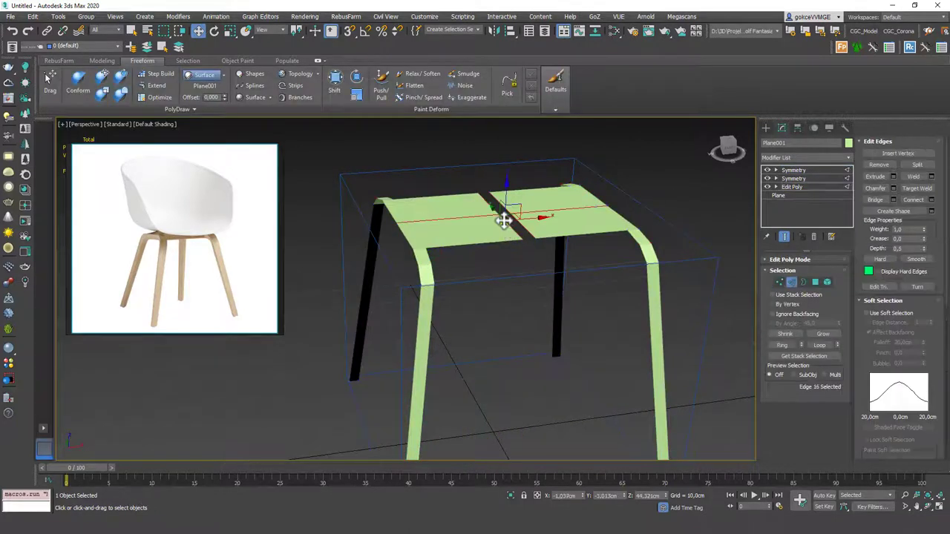
{"action": "left_click", "coordinate": [783, 238]}
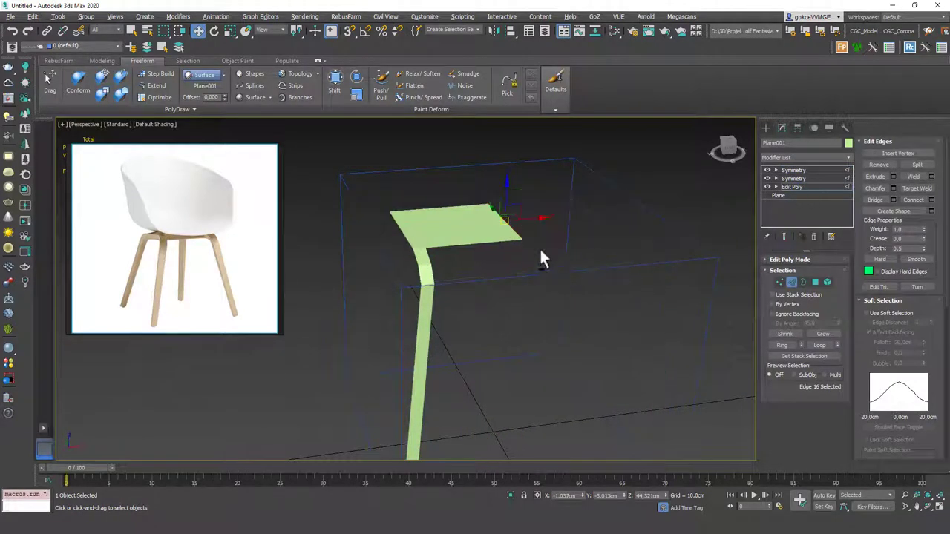
{"action": "middle_click_drag", "start_coordinate": [539, 247], "coordinate": [511, 243], "text": "alt"}
{"action": "left_click_drag", "start_coordinate": [531, 223], "coordinate": [538, 225]}
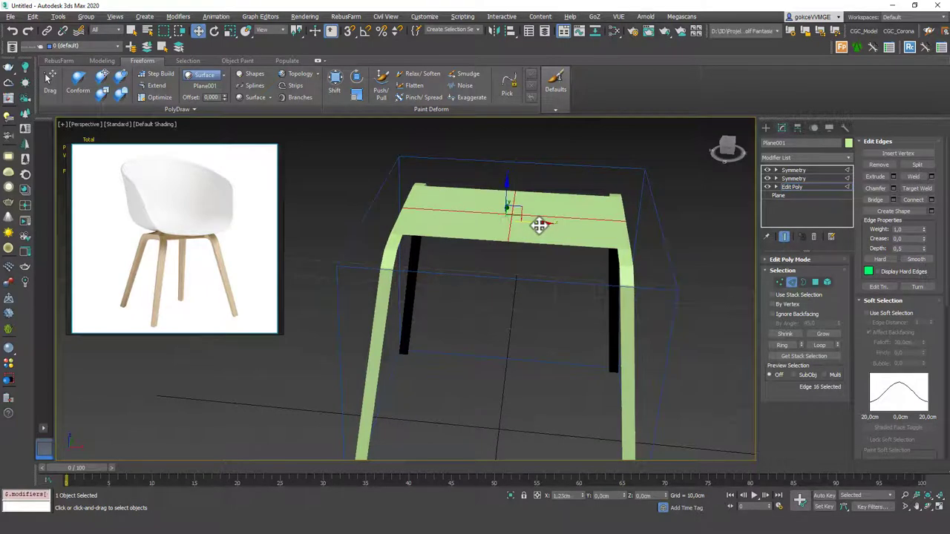
{"action": "middle_click_drag", "start_coordinate": [543, 223], "coordinate": [556, 254], "text": "alt"}
{"action": "left_click", "coordinate": [782, 237]}
{"action": "left_click", "coordinate": [783, 238]}
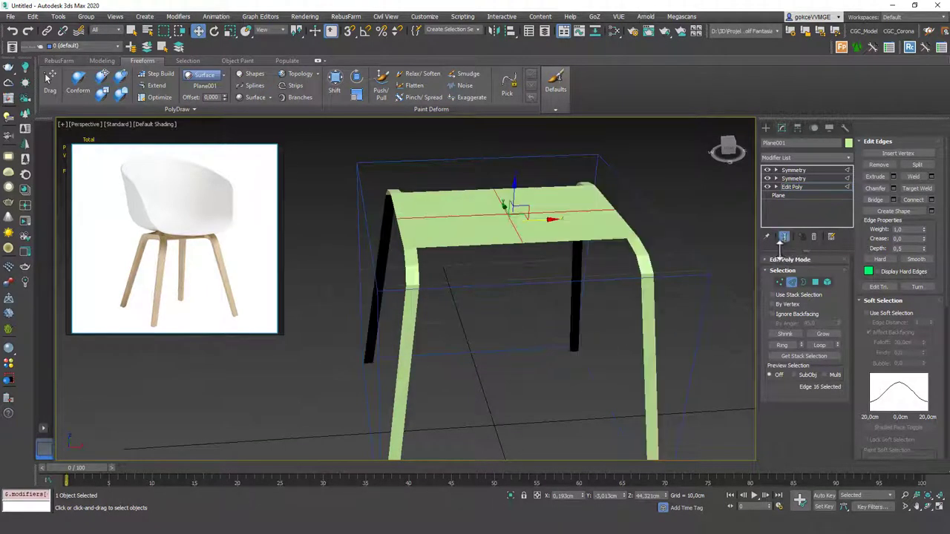
{"action": "left_click", "coordinate": [783, 237]}
{"action": "left_click", "coordinate": [783, 237]}
{"action": "left_click", "coordinate": [783, 238]}
{"action": "left_click", "coordinate": [782, 237]}
- Select the leg's ten vertices, excluding the panel's central edge, and shift them slightly inward along X
{"action": "middle_click_drag", "start_coordinate": [435, 291], "coordinate": [518, 318], "text": "alt"}
{"action": "scroll", "coordinate": [512, 305], "scroll_direction": "down", "scroll_amount": 5}
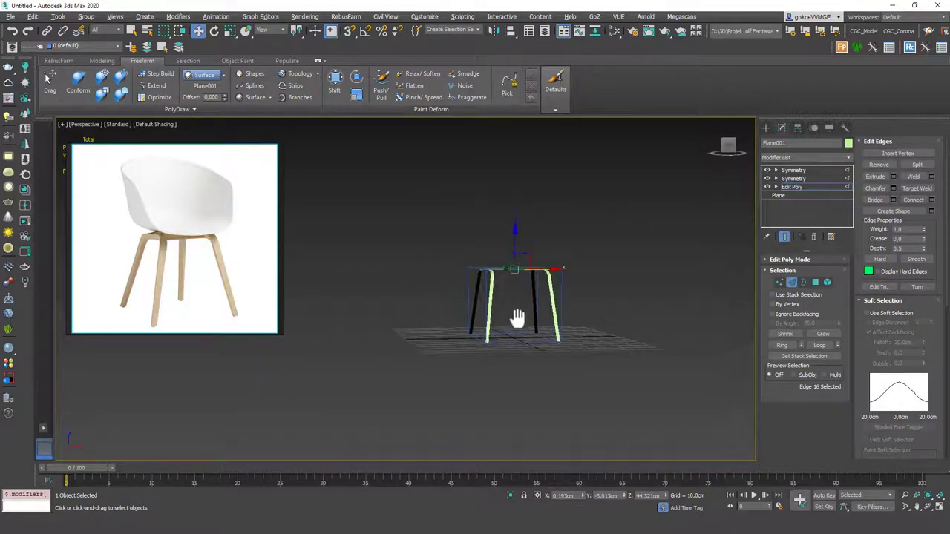
{"action": "scroll", "coordinate": [505, 312], "scroll_direction": "up", "scroll_amount": 6}
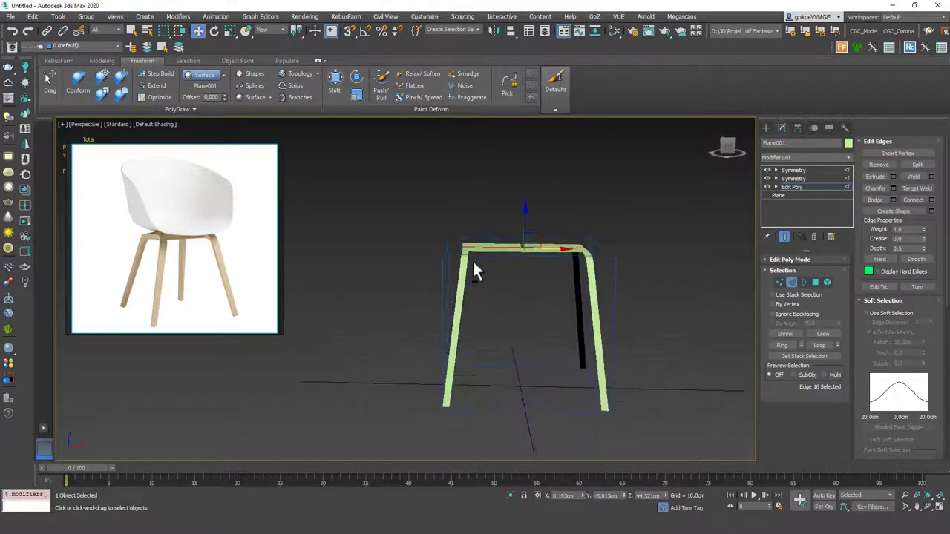
{"action": "mouse_move", "coordinate": [473, 263]}
{"action": "middle_mouse_down", "text": "alt"}
{"action": "mouse_move", "coordinate": [483, 263]}
{"action": "mouse_move", "coordinate": [475, 256]}
{"action": "middle_mouse_up", "text": "alt"}
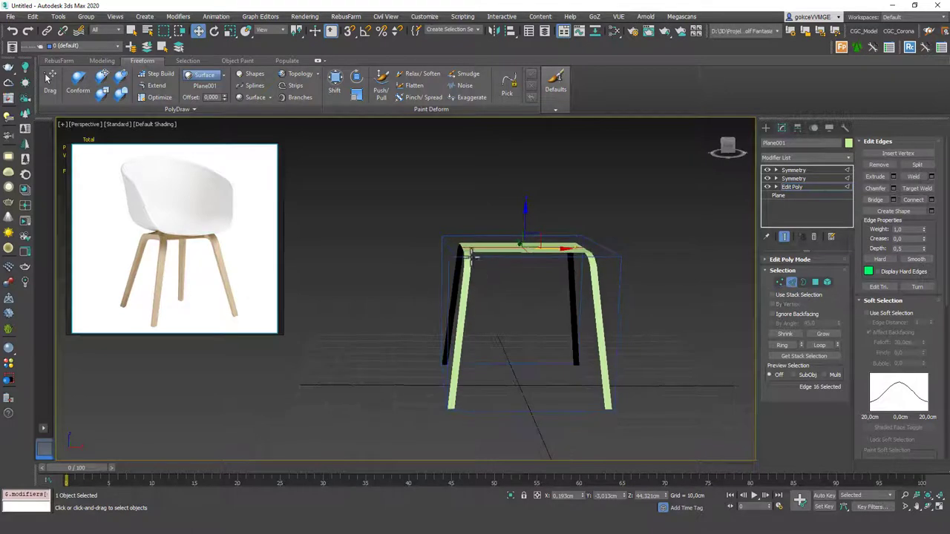
{"action": "key", "text": "1"}
{"action": "left_click_drag", "start_coordinate": [494, 441], "coordinate": [493, 438]}
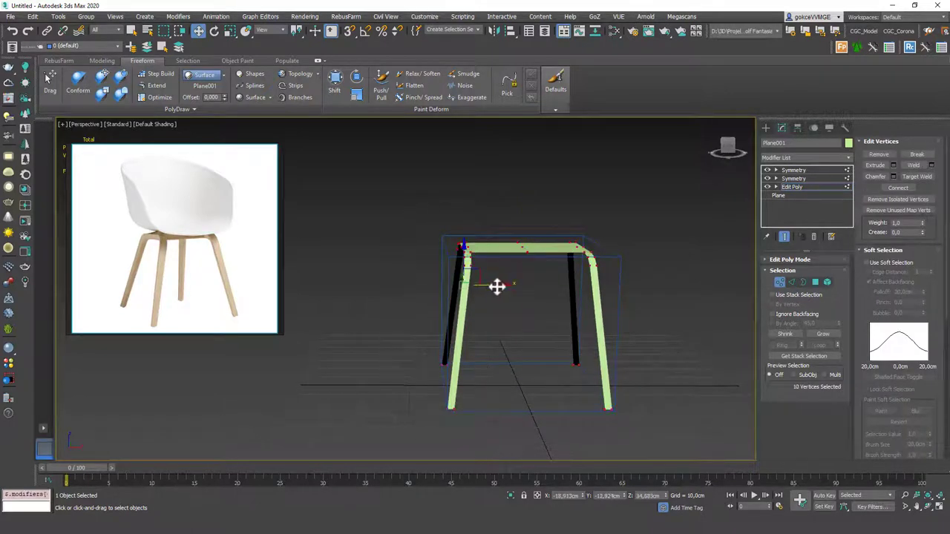
{"action": "left_click_drag", "start_coordinate": [497, 287], "coordinate": [505, 287]}
{"action": "middle_click_drag", "start_coordinate": [506, 286], "coordinate": [541, 323], "text": "alt"}
- Add a Shell modifier above the two Symmetry modifiers
{"action": "left_click", "coordinate": [791, 187]}
{"action": "left_click", "coordinate": [800, 170]}
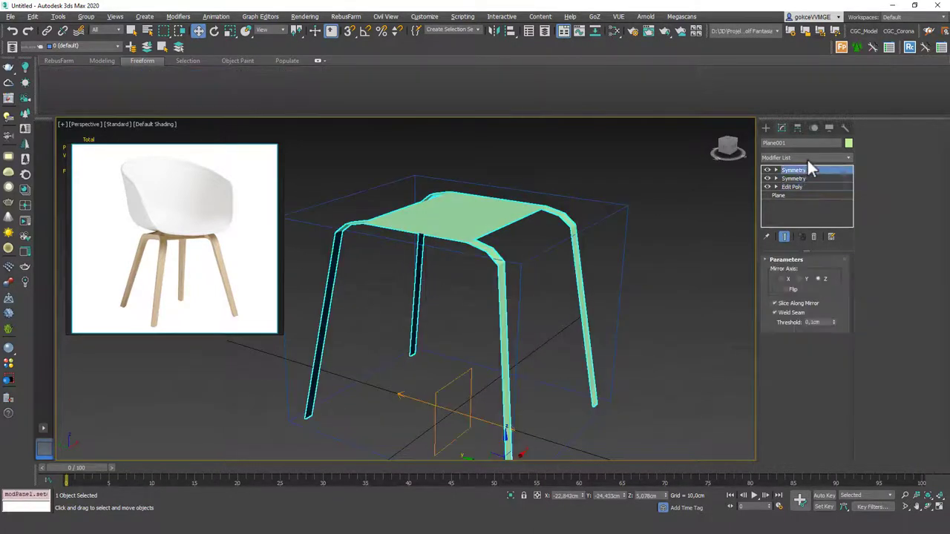
{"action": "left_click", "coordinate": [807, 158]}
{"action": "type", "text": "sh"}
{"action": "key", "text": "Return"}
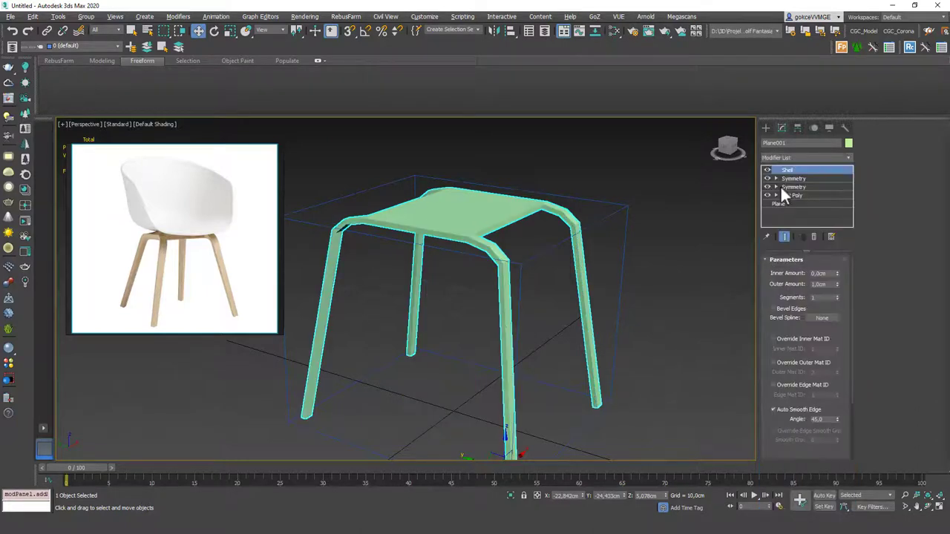
- Set the Shell's outer amount to 0 cm and thicken the frame with the inner amount instead
{"action": "right_click", "coordinate": [837, 284]}
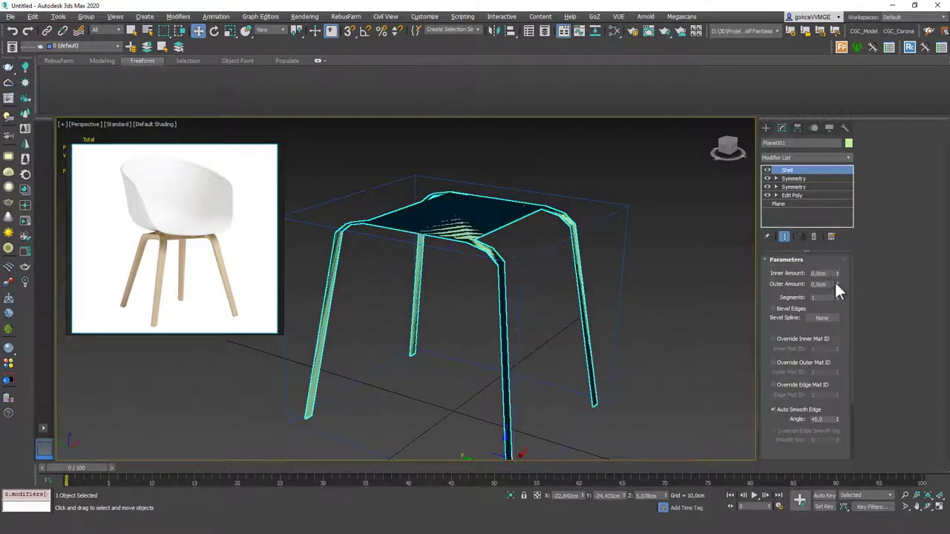
{"action": "left_click", "coordinate": [822, 273]}
{"action": "left_click", "coordinate": [822, 274]}
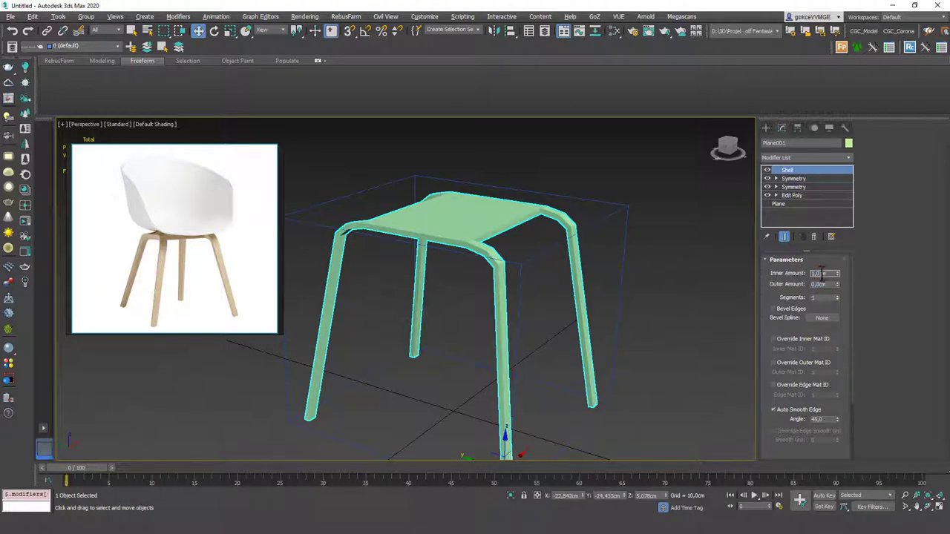
{"action": "type", "text": "5"}
{"action": "key", "text": "Return"}
- Inspect the thickened leg bends with the frame deselected, then add a TurboSmooth modifier to the leg frame
{"action": "middle_click_drag", "start_coordinate": [540, 256], "coordinate": [572, 304], "text": "alt"}
{"action": "left_click", "coordinate": [663, 319]}
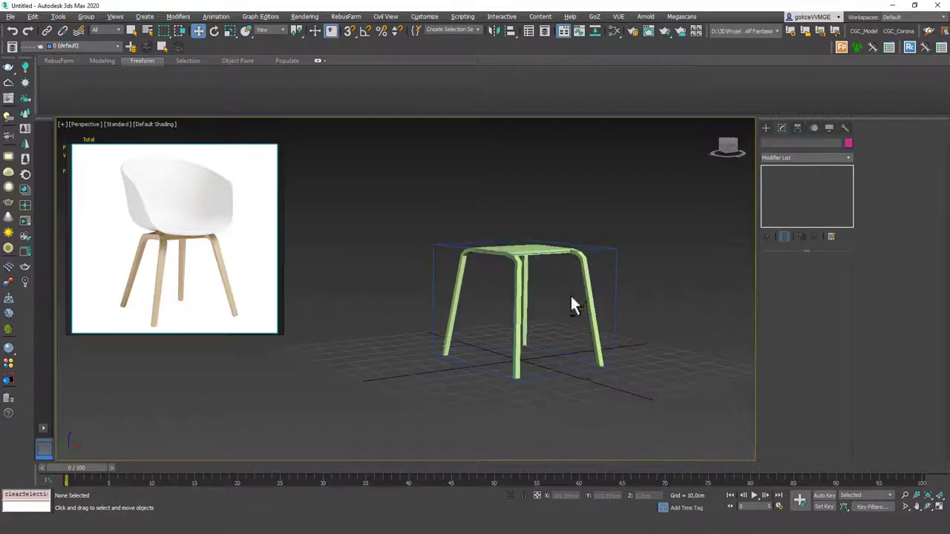
{"action": "scroll", "coordinate": [515, 245], "scroll_direction": "up", "scroll_amount": 6}
{"action": "middle_click_drag", "start_coordinate": [513, 244], "coordinate": [513, 318], "text": "alt"}
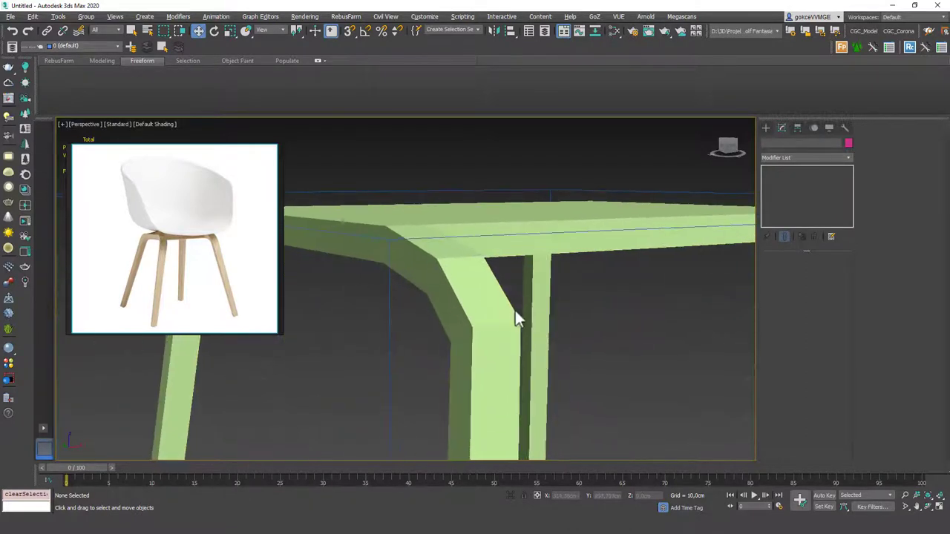
{"action": "middle_click_drag", "start_coordinate": [494, 267], "coordinate": [493, 250], "text": "alt"}
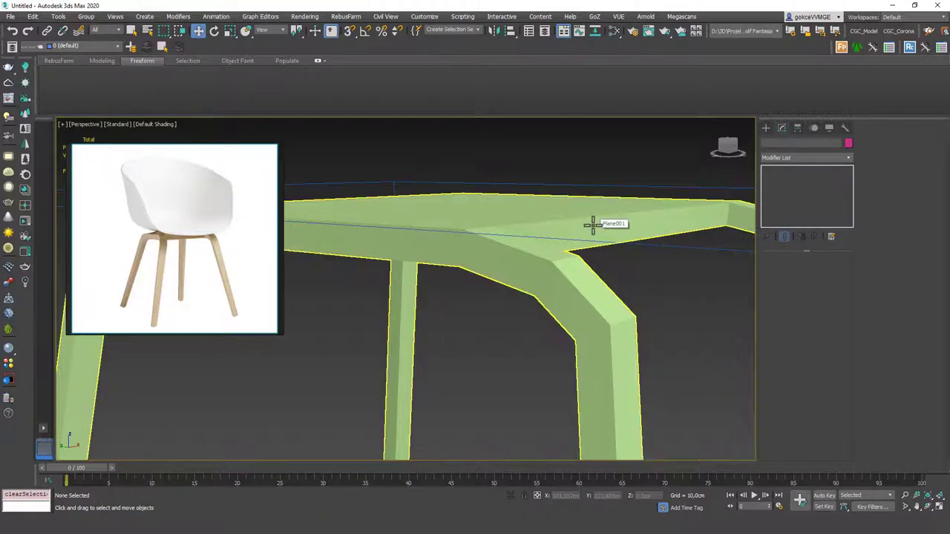
{"action": "left_click", "coordinate": [630, 307]}
{"action": "left_click", "coordinate": [794, 156]}
{"action": "type", "text": "tu"}
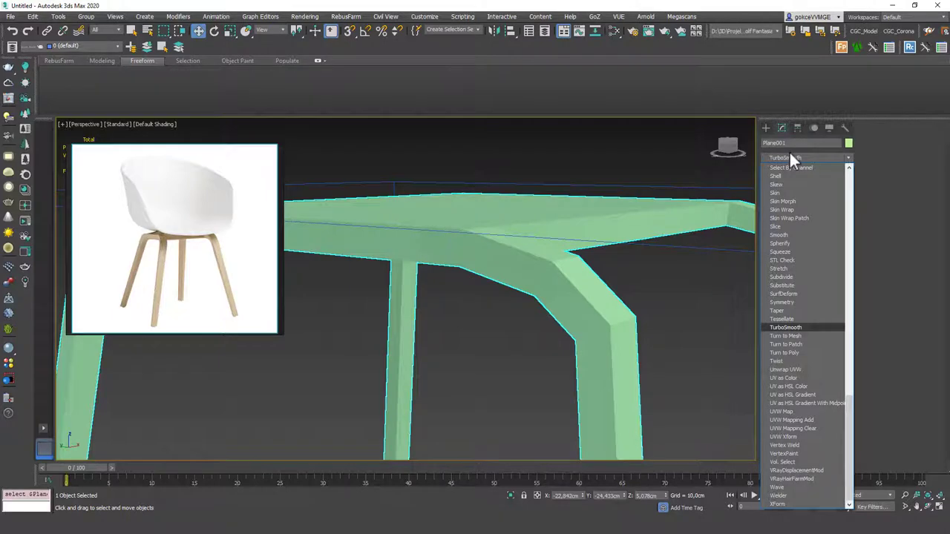
{"action": "key", "text": "Return"}
{"action": "scroll", "coordinate": [535, 328], "scroll_direction": "down", "scroll_amount": 3}
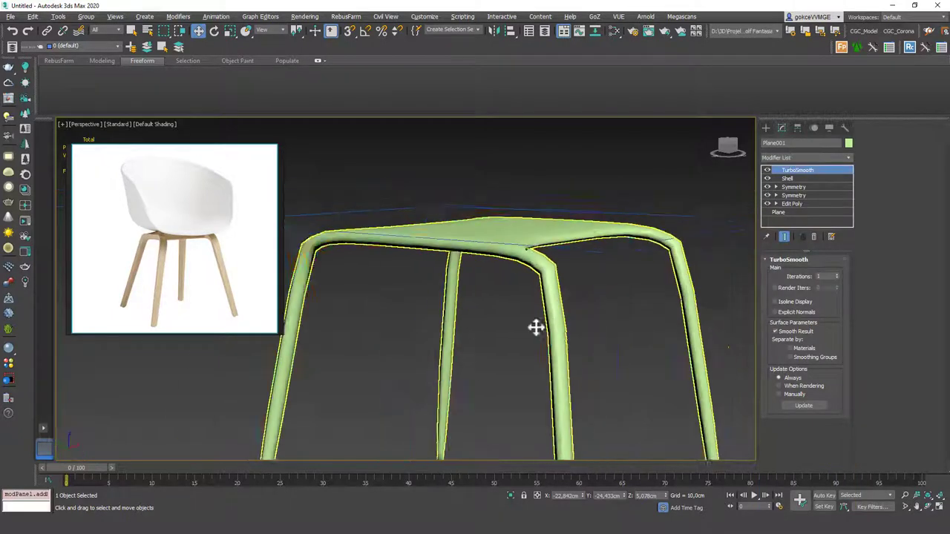
{"action": "scroll", "coordinate": [536, 327], "scroll_direction": "down", "scroll_amount": 2}
- Raise the TurboSmooth iterations to 2 and check the rounded leg frame from several sides
{"action": "left_click", "coordinate": [837, 274]}
{"action": "left_click", "coordinate": [836, 273]}
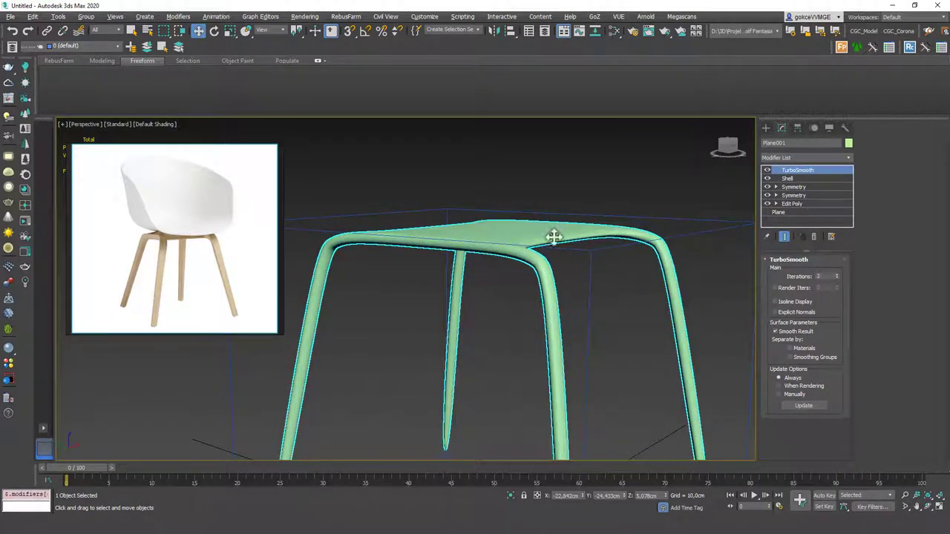
{"action": "middle_click_drag", "start_coordinate": [605, 254], "coordinate": [592, 305], "text": "alt"}
{"action": "middle_click_drag", "start_coordinate": [523, 281], "coordinate": [529, 258], "text": "alt"}
{"action": "scroll", "coordinate": [528, 321], "scroll_direction": "down", "scroll_amount": 1}
{"action": "middle_click_drag", "start_coordinate": [546, 308], "coordinate": [517, 307], "text": "alt"}
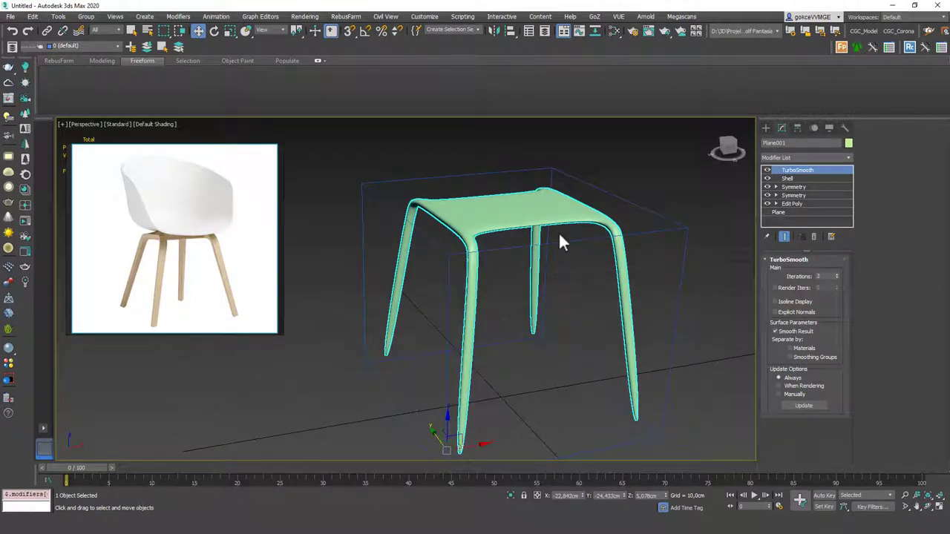
- Switch off the Shell modifier and inspect the smoothed leg frame without thickness from several sides
{"action": "left_click", "coordinate": [767, 178]}
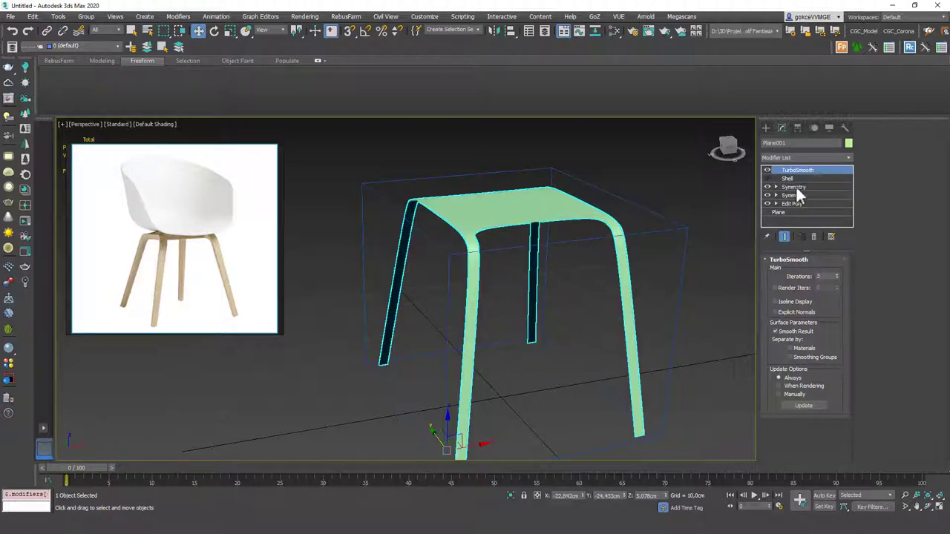
{"action": "middle_click_drag", "start_coordinate": [546, 284], "coordinate": [503, 282], "text": "alt"}
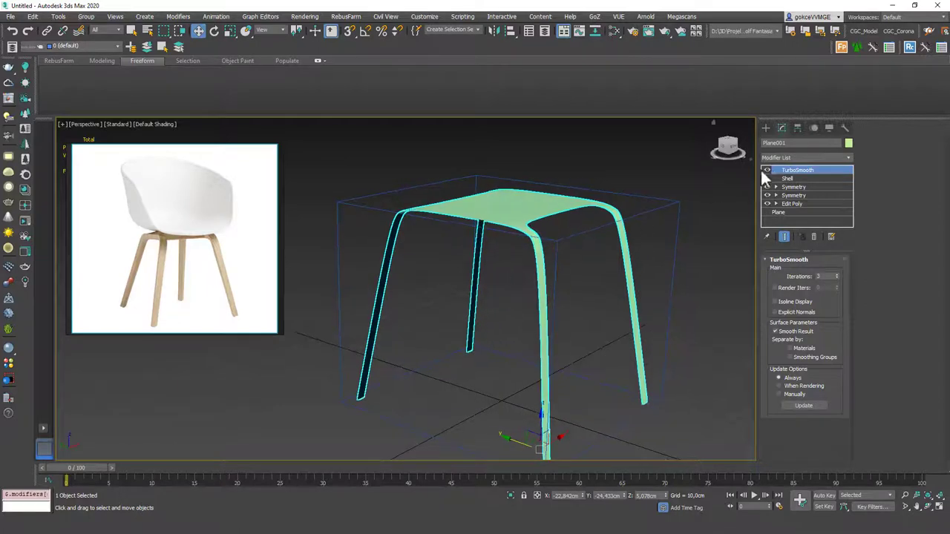
{"action": "scroll", "coordinate": [494, 250], "scroll_direction": "up", "scroll_amount": 4}
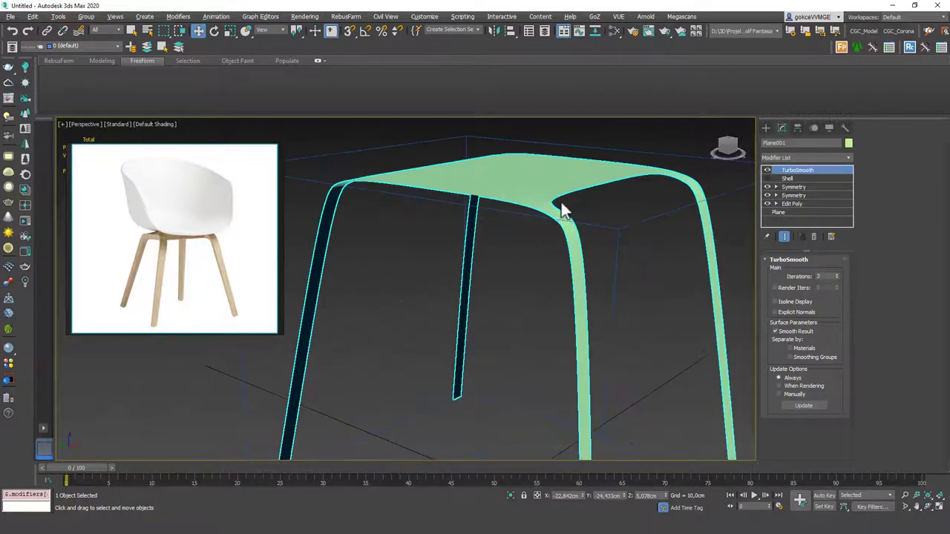
{"action": "middle_click_drag", "start_coordinate": [571, 214], "coordinate": [361, 212], "text": "alt"}
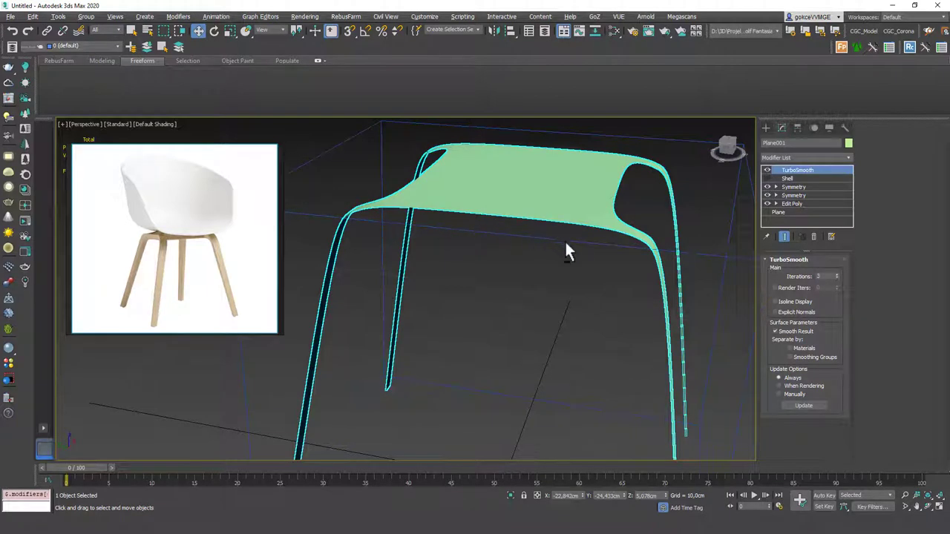
{"action": "middle_click_drag", "start_coordinate": [565, 240], "coordinate": [459, 234], "text": "alt"}
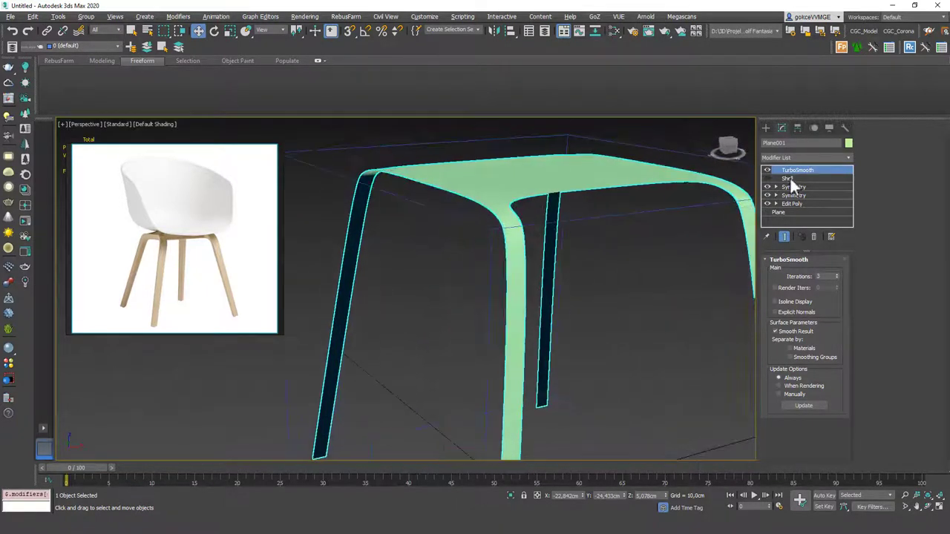
- Move the Shell modifier above TurboSmooth in the stack and switch it back on
{"action": "left_click_drag", "start_coordinate": [789, 178], "coordinate": [790, 167]}
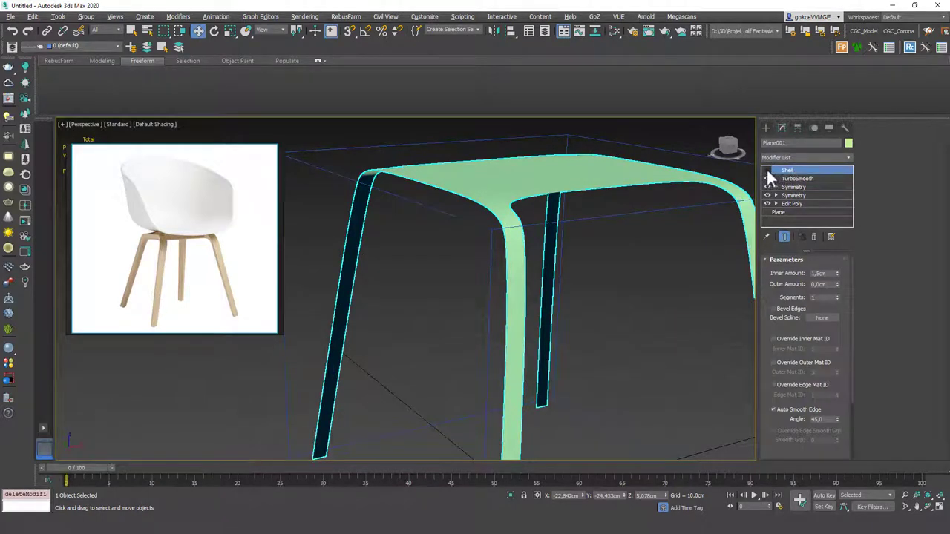
{"action": "left_click", "coordinate": [767, 170]}
{"action": "scroll", "coordinate": [534, 267], "scroll_direction": "down", "scroll_amount": 5}
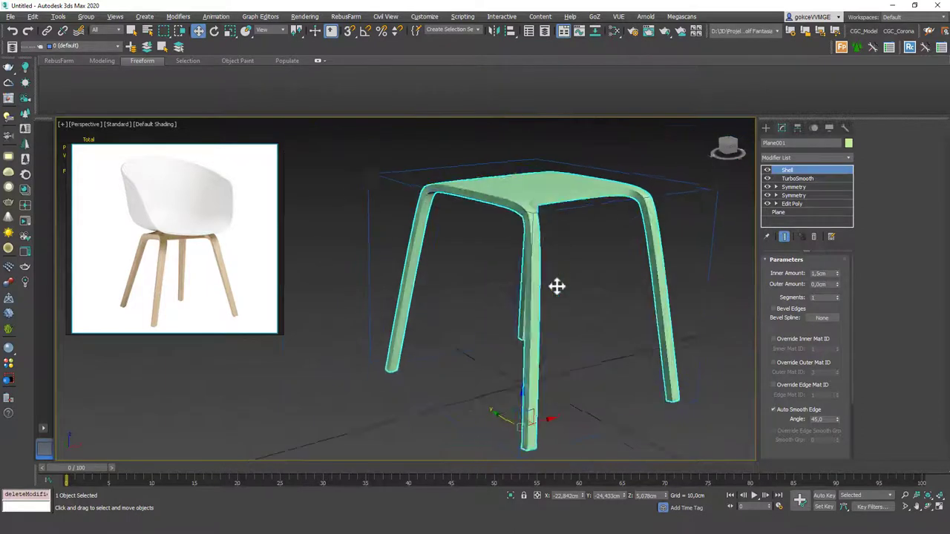
{"action": "middle_click_drag", "start_coordinate": [556, 287], "coordinate": [592, 245], "text": "alt"}
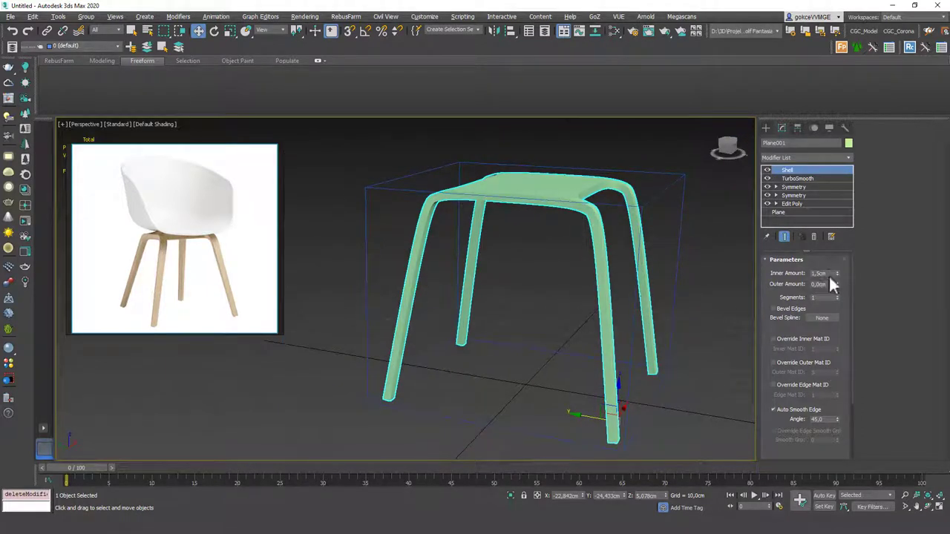
- Set the Shell's inner amount to 1 cm and its outer amount to 0.5 cm, checking the frame's thickness
{"action": "type", "text": "1"}
{"action": "key", "text": "Return"}
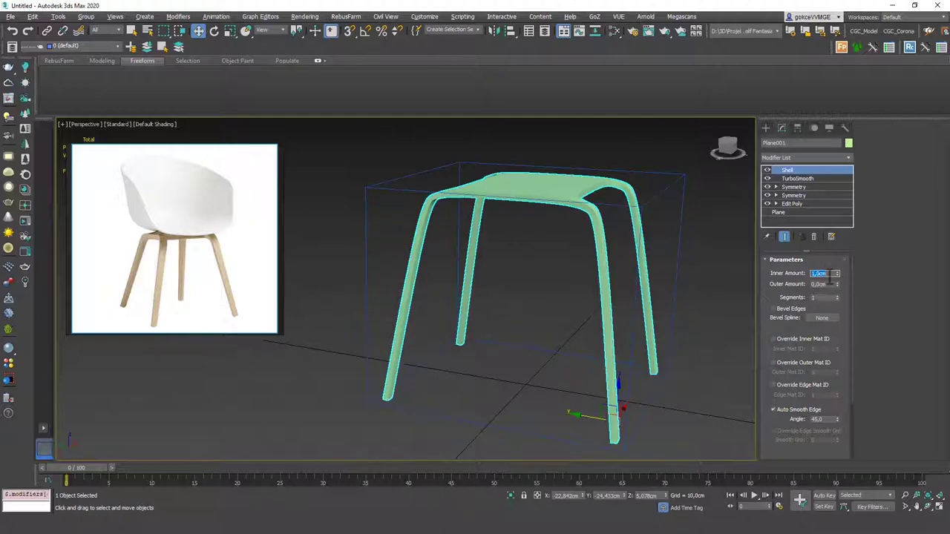
{"action": "scroll", "coordinate": [597, 189], "scroll_direction": "up", "scroll_amount": 6}
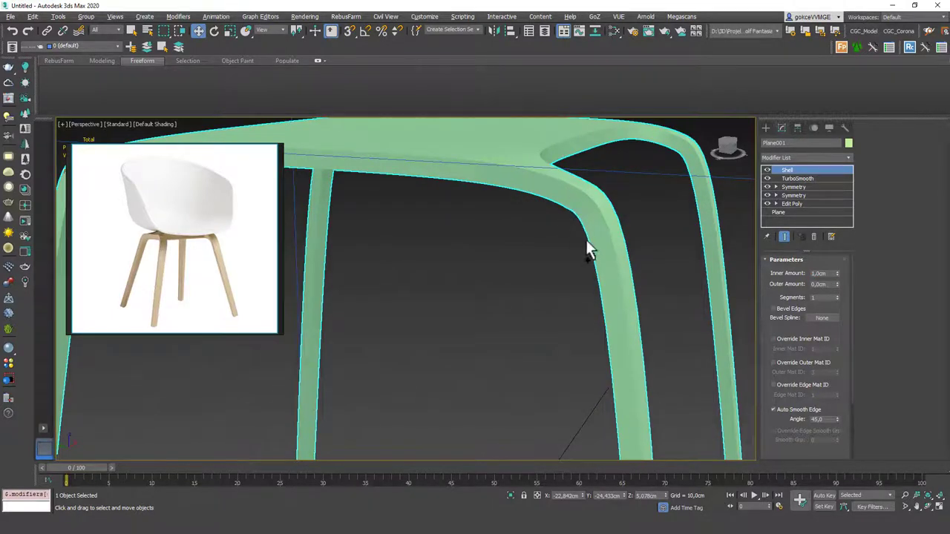
{"action": "scroll", "coordinate": [586, 249], "scroll_direction": "down", "scroll_amount": 6}
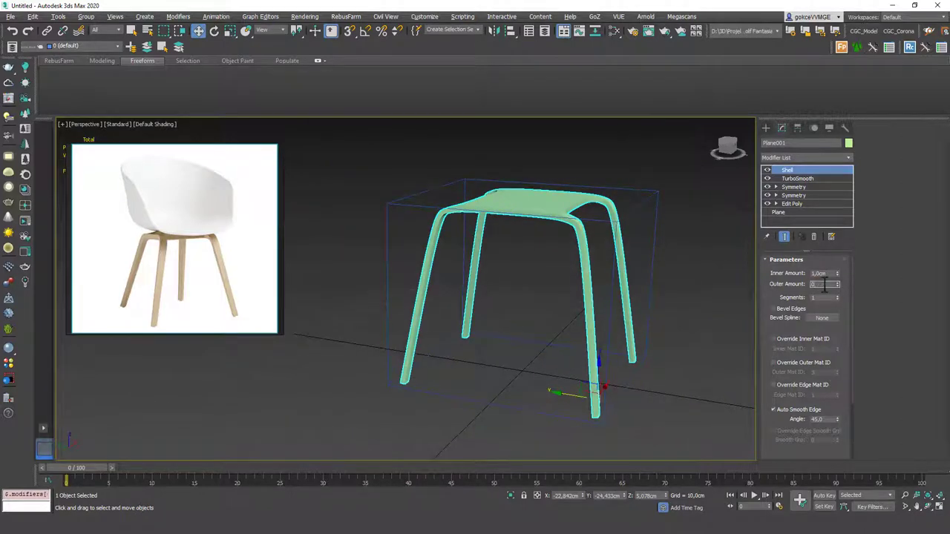
{"action": "key", "text": "Return"}
{"action": "scroll", "coordinate": [597, 250], "scroll_direction": "up", "scroll_amount": 5}
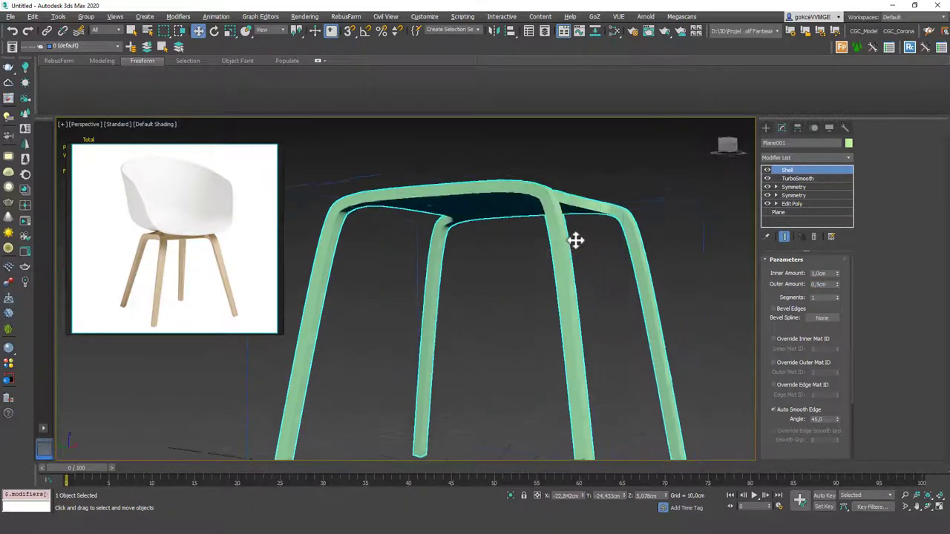
{"action": "middle_click_drag", "start_coordinate": [575, 240], "coordinate": [507, 255], "text": "alt"}
{"action": "scroll", "coordinate": [536, 255], "scroll_direction": "down", "scroll_amount": 4}
{"action": "scroll", "coordinate": [507, 255], "scroll_direction": "up", "scroll_amount": 3}
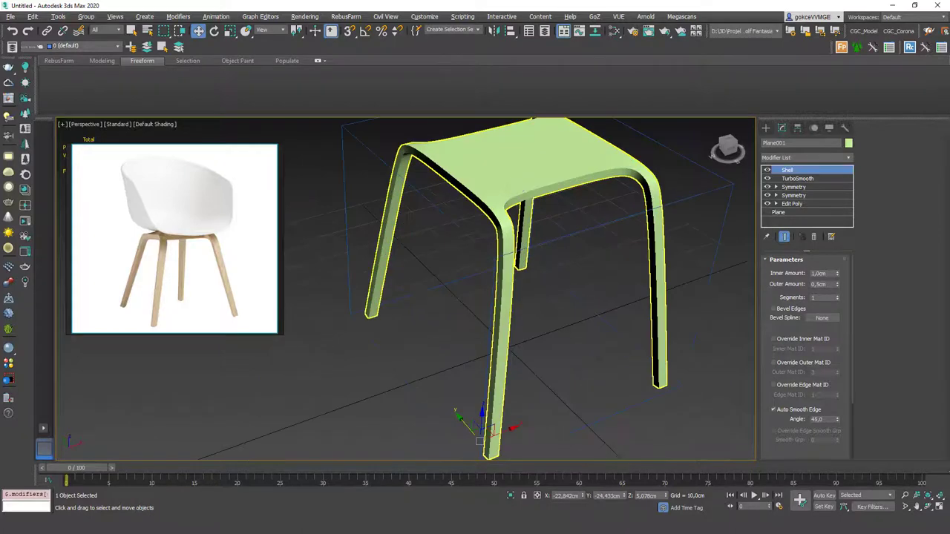
- Go back to the Edit Poly level, hide the end result and display the quarter frame with edged faces
{"action": "middle_click_drag", "start_coordinate": [523, 191], "coordinate": [432, 168], "text": "alt"}
{"action": "scroll", "coordinate": [446, 199], "scroll_direction": "up", "scroll_amount": 4}
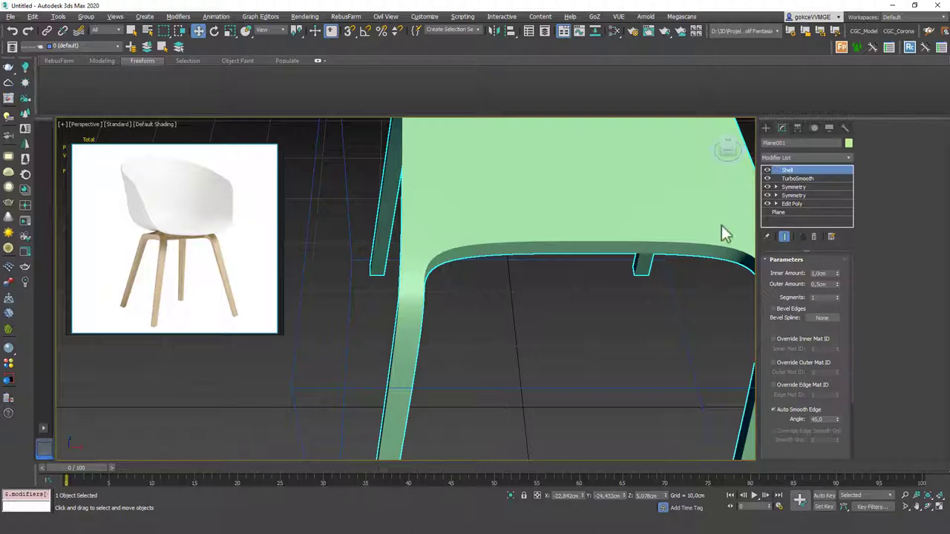
{"action": "middle_click_drag", "start_coordinate": [587, 252], "coordinate": [428, 268]}
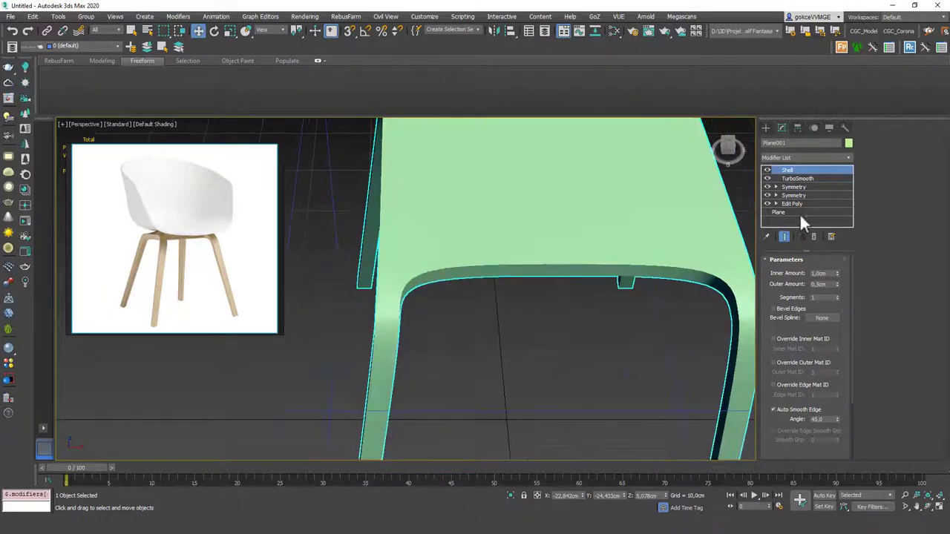
{"action": "left_click", "coordinate": [791, 203]}
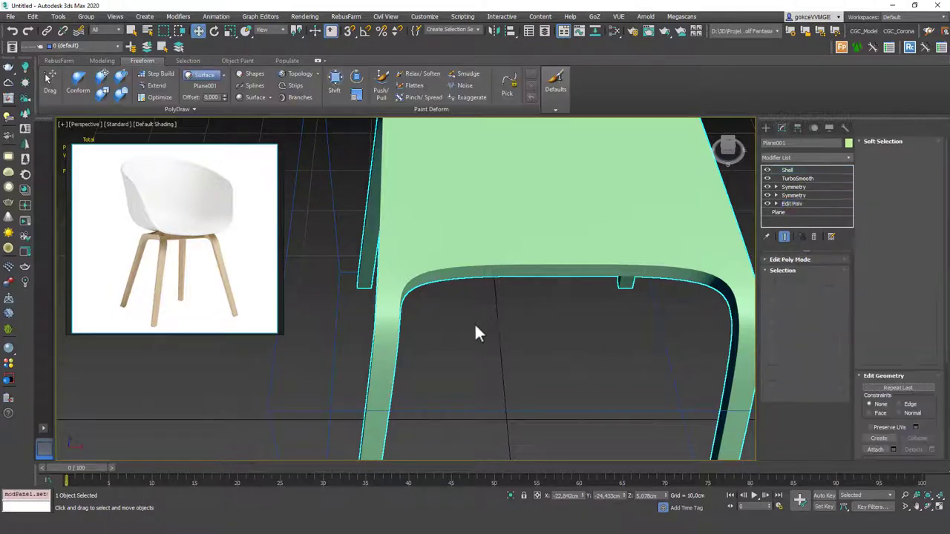
{"action": "left_click", "coordinate": [785, 237]}
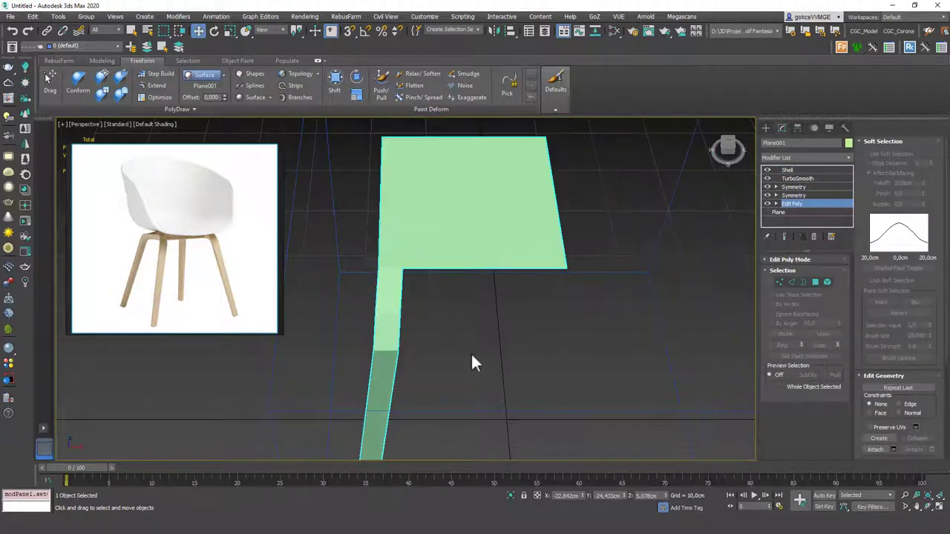
{"action": "key", "text": "F4"}
{"action": "middle_click_drag", "start_coordinate": [394, 257], "coordinate": [416, 295], "text": "alt"}
{"action": "scroll", "coordinate": [416, 294], "scroll_direction": "up", "scroll_amount": 3}
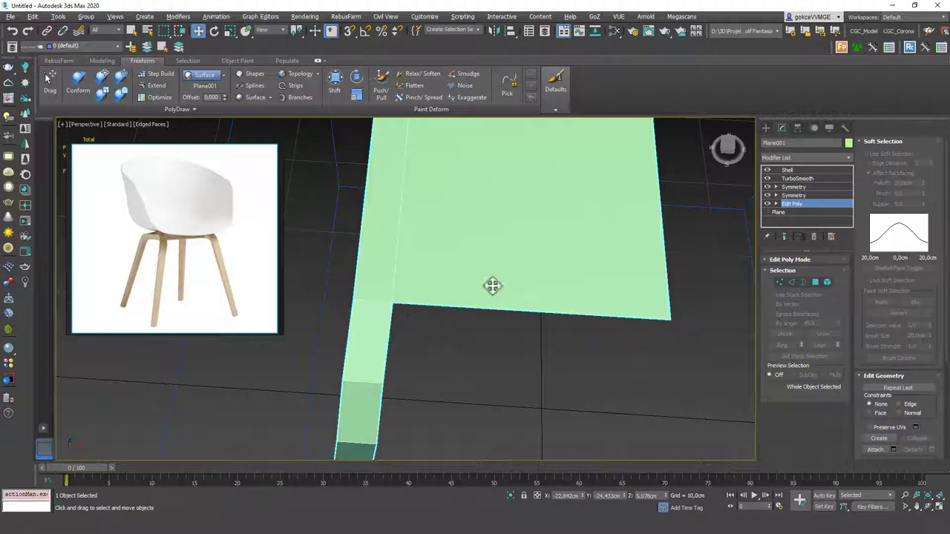
- Connect the seat panel's front and back edges with one segment, slid close to the edge running in line with the leg
{"action": "key", "text": "2"}
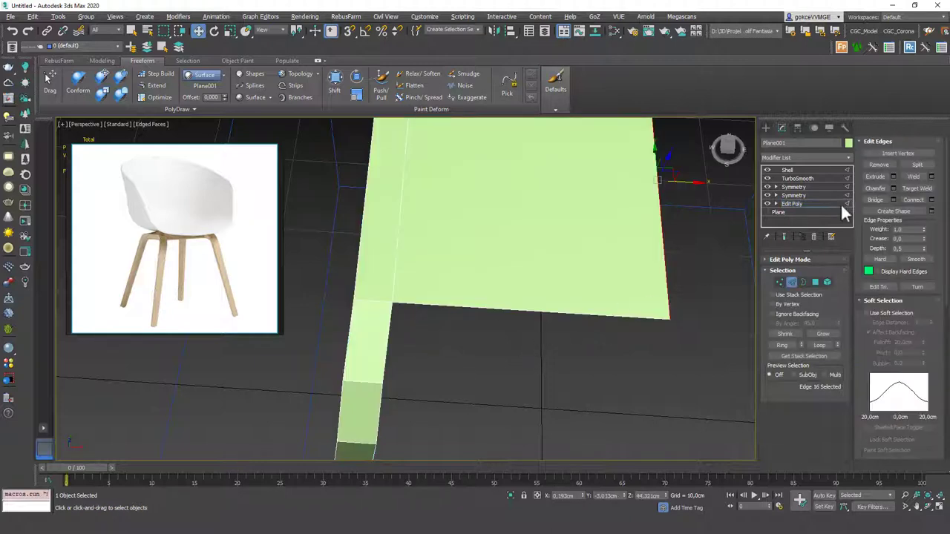
{"action": "left_click", "coordinate": [490, 309]}
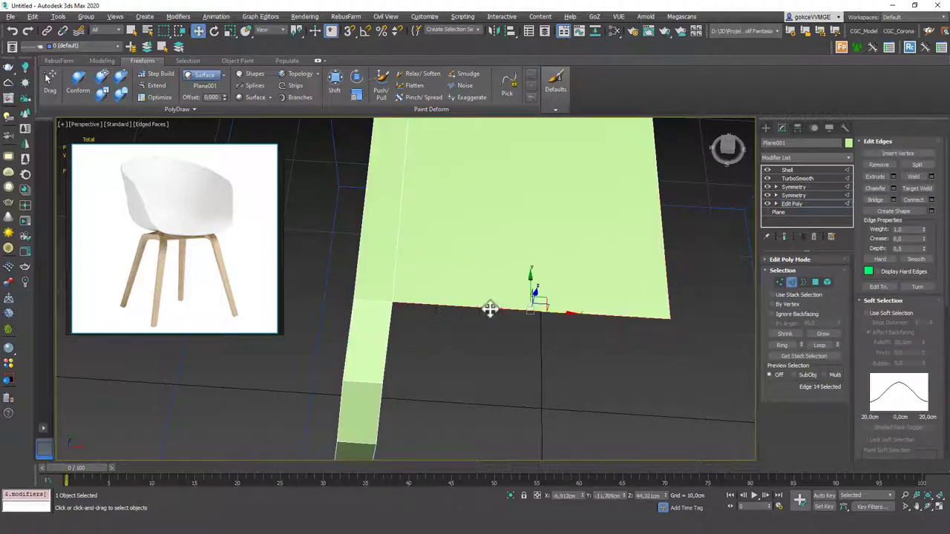
{"action": "left_click", "coordinate": [932, 200]}
{"action": "left_click_drag", "start_coordinate": [412, 323], "coordinate": [402, 358]}
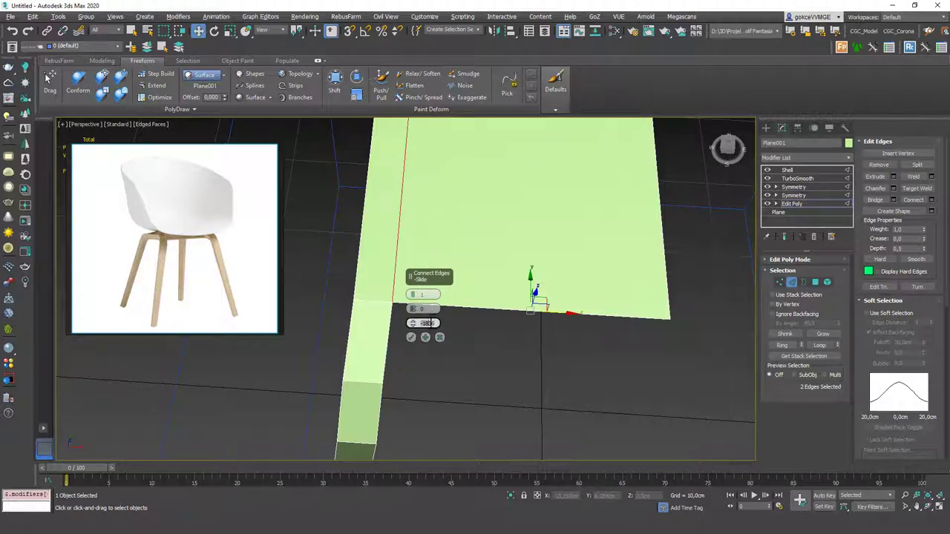
{"action": "left_click", "coordinate": [411, 338]}
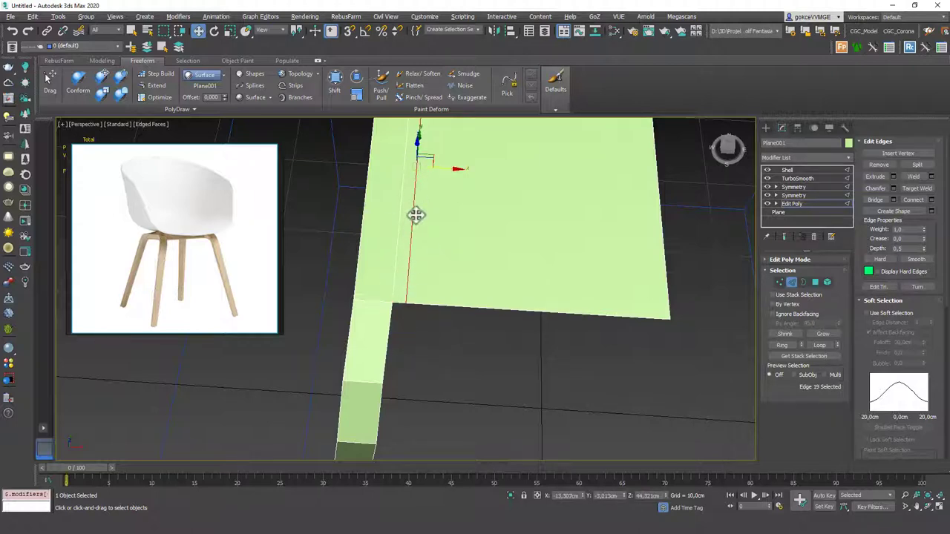
{"action": "middle_click_drag", "start_coordinate": [418, 212], "coordinate": [481, 281], "text": "alt"}
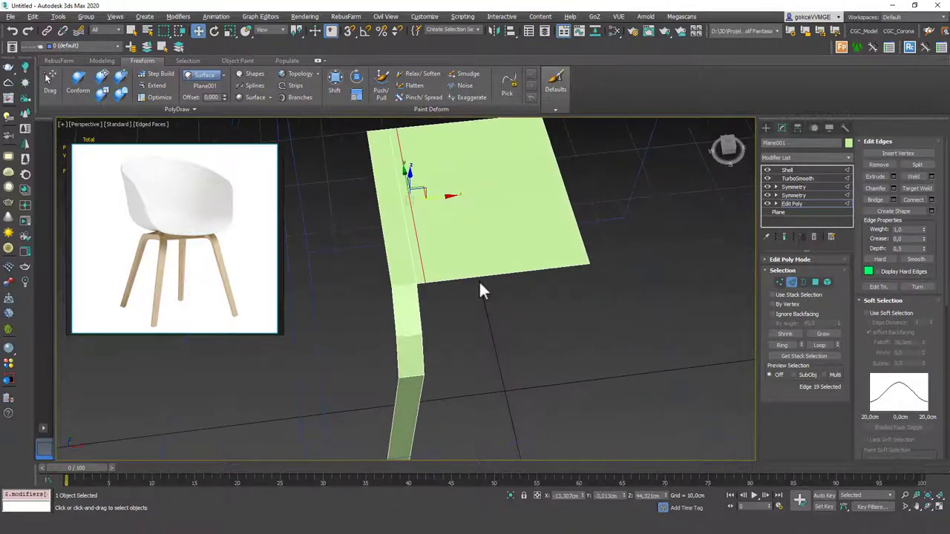
{"action": "left_click", "coordinate": [433, 265]}
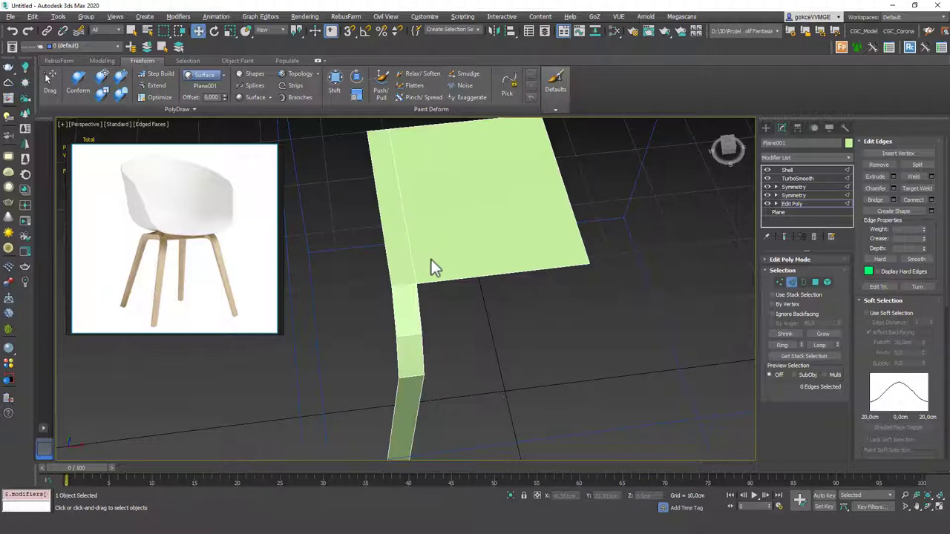
- Start Swift Loop, switch to wireframe display and select the connected edge beside the leg line
{"action": "left_click", "coordinate": [78, 80]}
{"action": "left_click", "coordinate": [102, 61]}
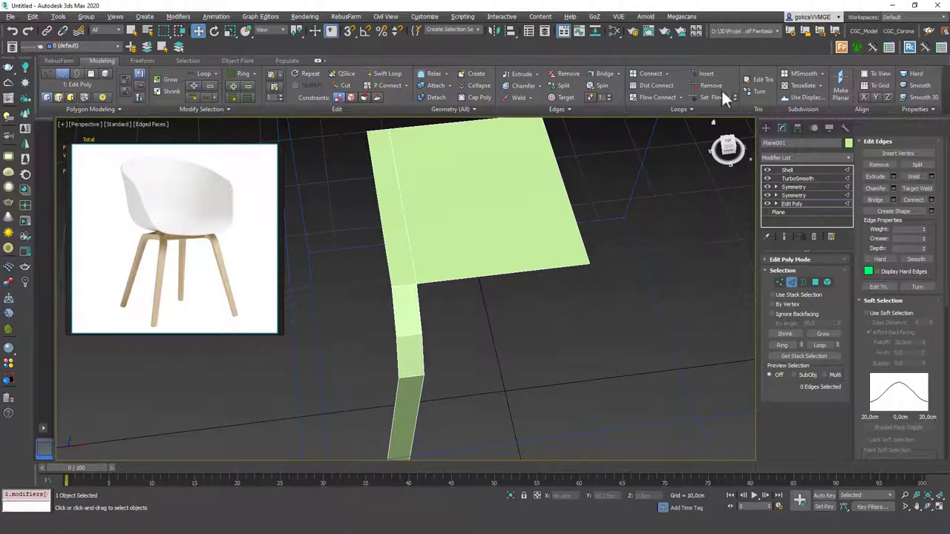
{"action": "left_click", "coordinate": [385, 67]}
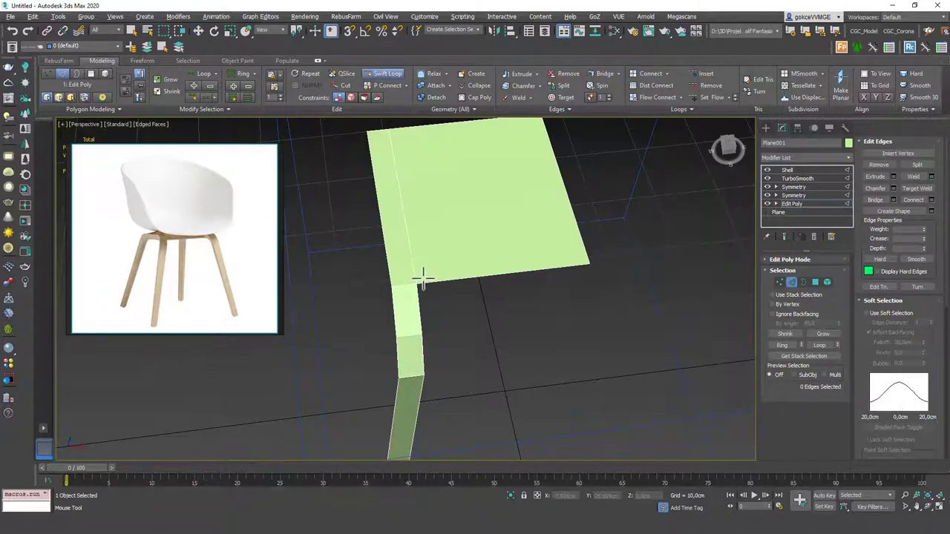
{"action": "key", "text": "F3"}
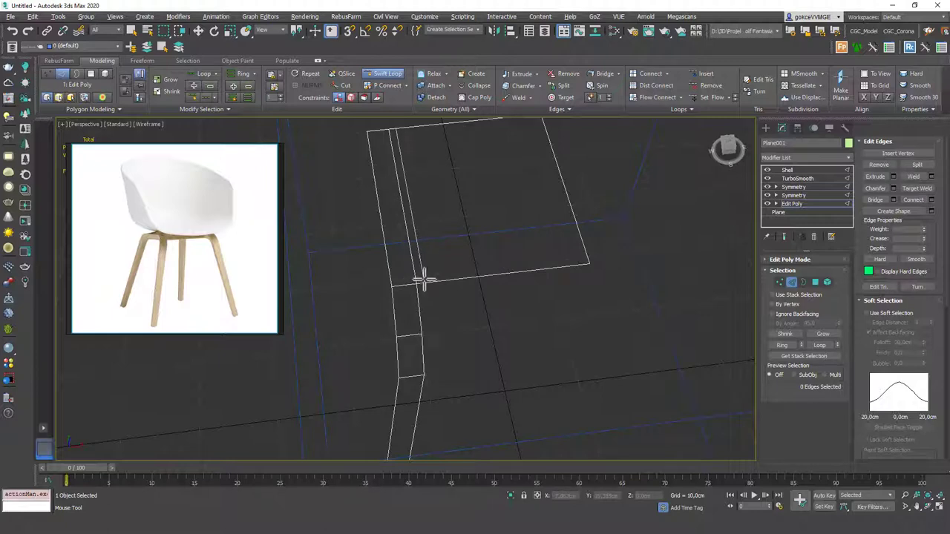
{"action": "left_click", "coordinate": [423, 279]}
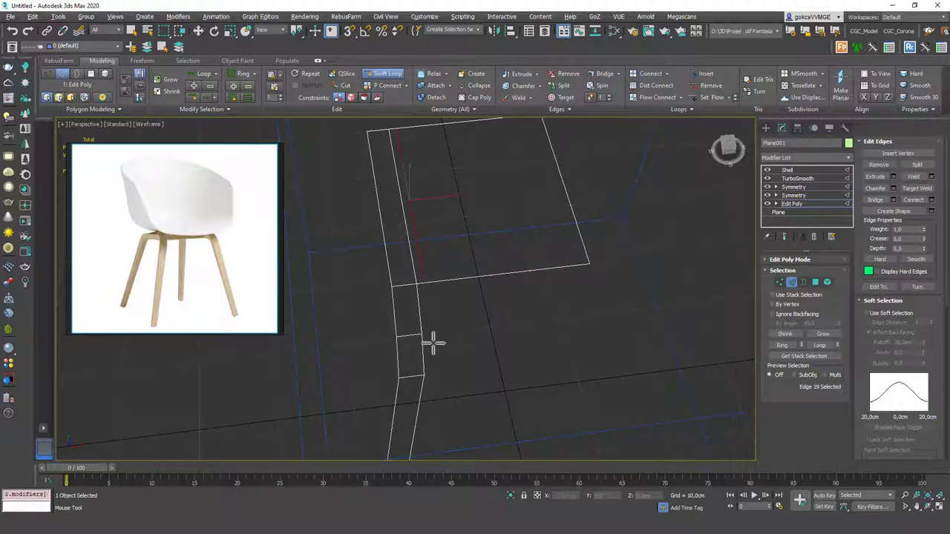
{"action": "key", "text": "w"}
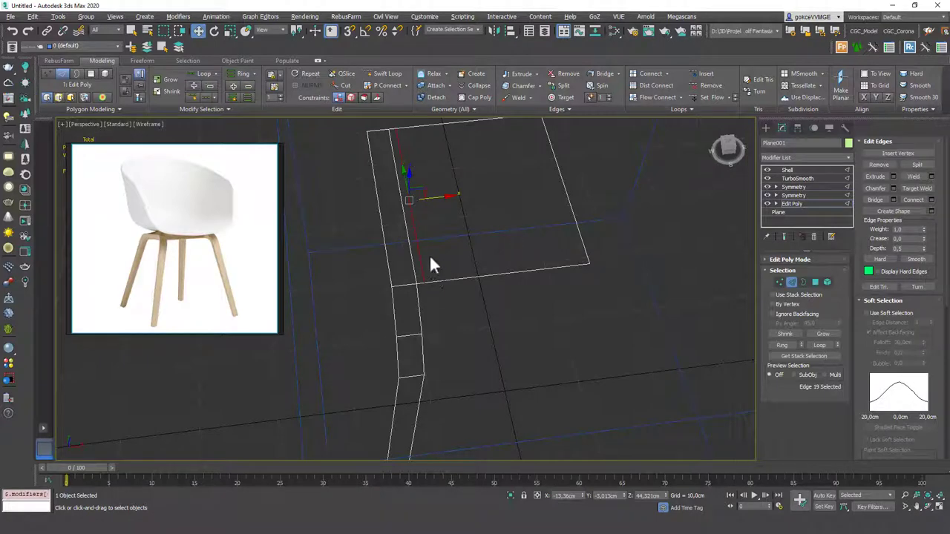
- Try to insert a lengthwise edge loop along the leg strip with Swift Loop and undo it
{"action": "middle_click_drag", "start_coordinate": [458, 298], "coordinate": [404, 285], "text": "alt"}
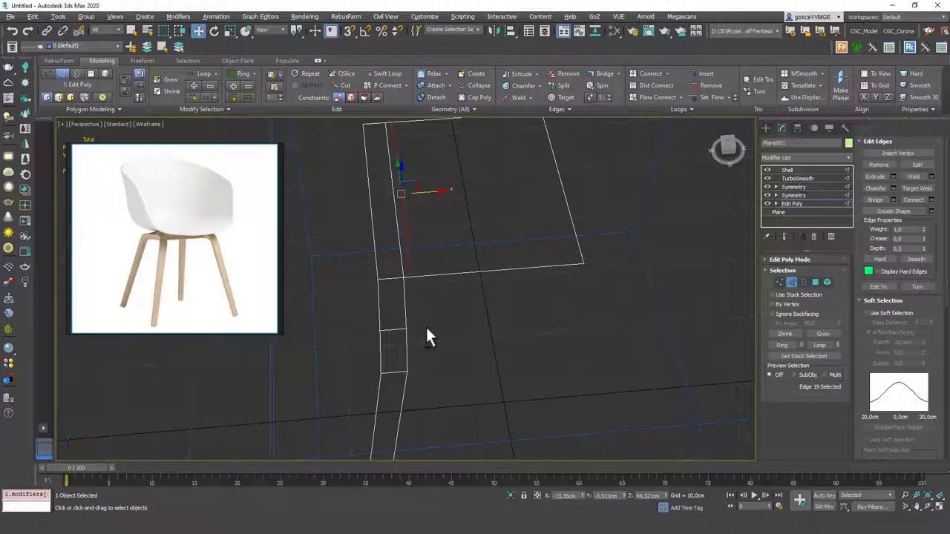
{"action": "key", "text": "alt+1"}
{"action": "left_click", "coordinate": [402, 328]}
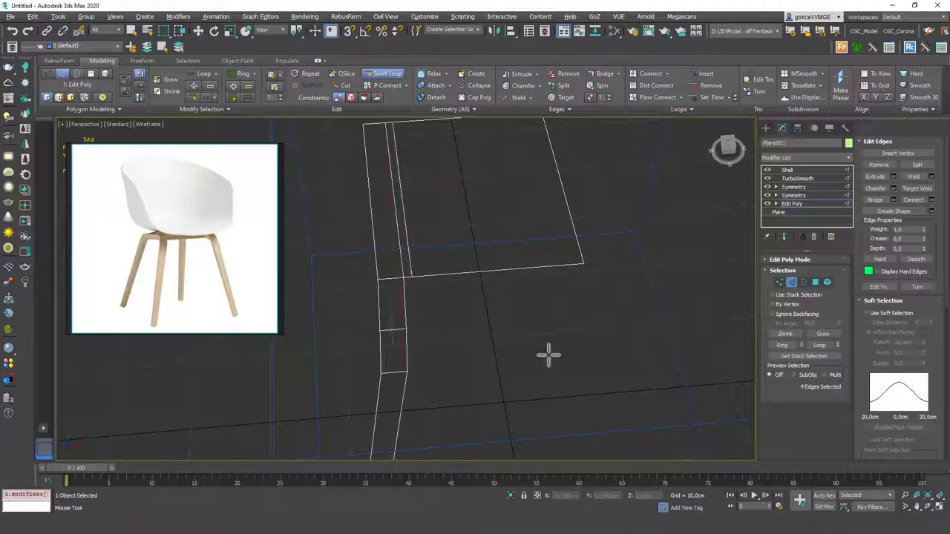
{"action": "left_click", "coordinate": [408, 304]}
{"action": "key", "text": "ctrl+z"}
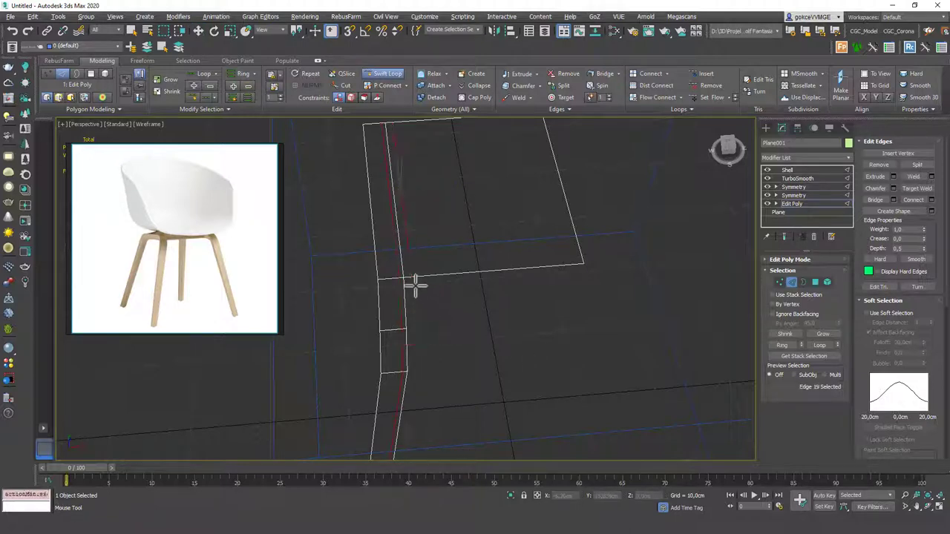
- Insert a Swift Loop across the seat panel, parallel and close to its front edge above the leg
{"action": "scroll", "coordinate": [400, 273], "scroll_direction": "up", "scroll_amount": 4}
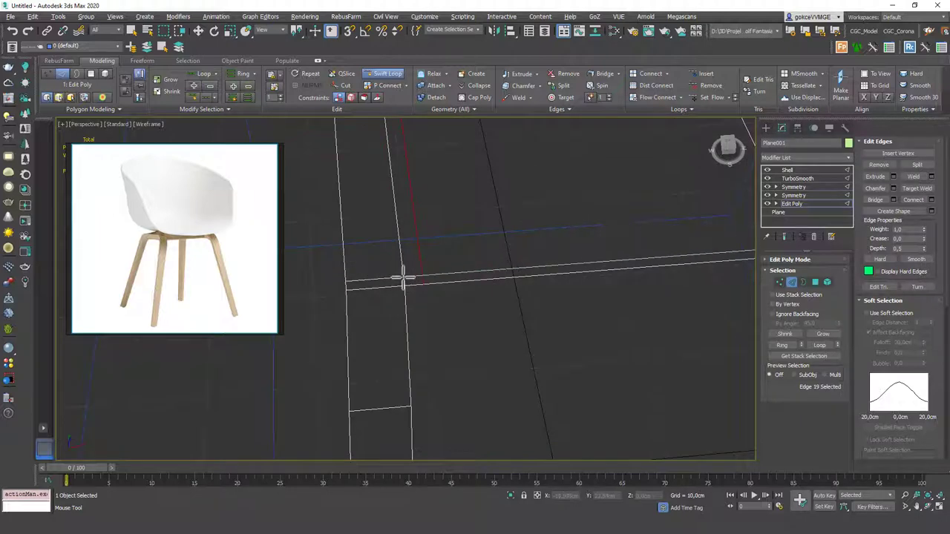
{"action": "left_click", "coordinate": [424, 273]}
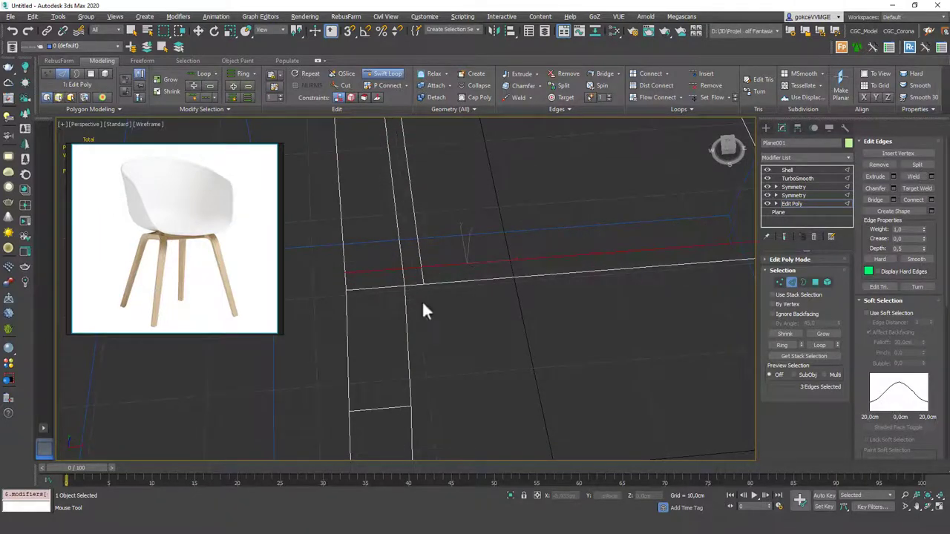
{"action": "key", "text": "w"}
{"action": "scroll", "coordinate": [401, 252], "scroll_direction": "down", "scroll_amount": 5}
{"action": "middle_click_drag", "start_coordinate": [415, 207], "coordinate": [415, 253]}
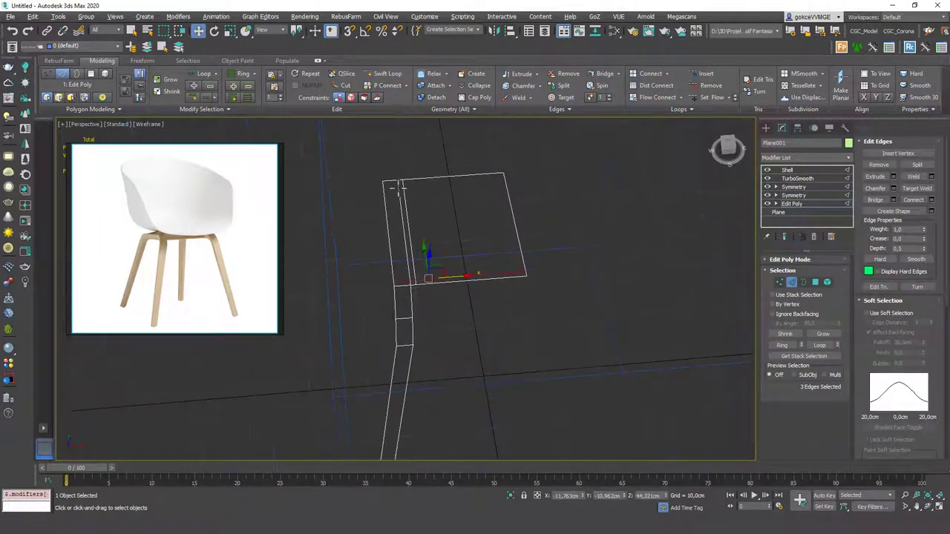
- Return to the Shell level, switch to shaded display without edges and examine the rounded corners where the legs meet the seat panel
{"action": "left_click", "coordinate": [795, 202]}
{"action": "left_click", "coordinate": [797, 170]}
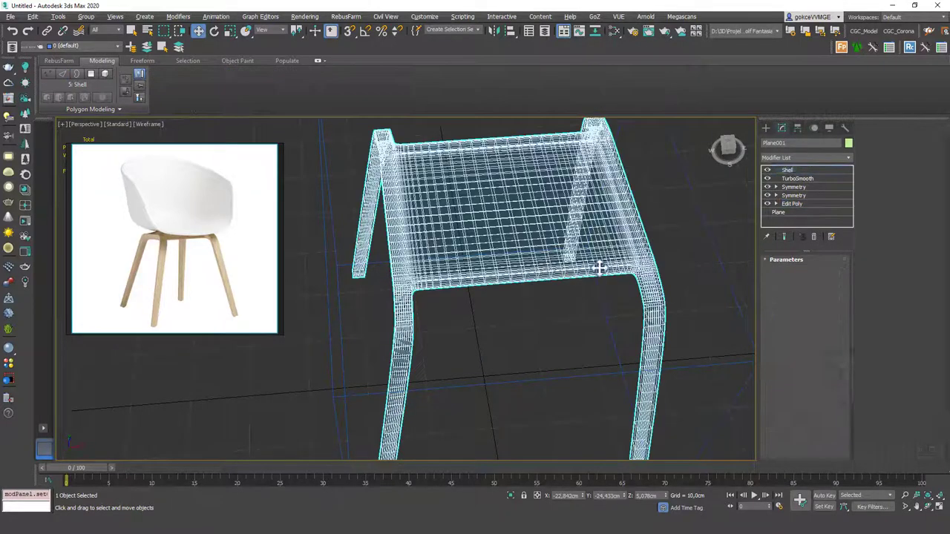
{"action": "key", "text": "F3"}
{"action": "key", "text": "F4"}
{"action": "key", "text": "F4"}
{"action": "mouse_move", "coordinate": [489, 286]}
{"action": "middle_mouse_down", "text": "alt"}
{"action": "mouse_move", "coordinate": [431, 295]}
{"action": "mouse_move", "coordinate": [418, 287]}
{"action": "middle_mouse_up", "text": "alt"}
{"action": "scroll", "coordinate": [398, 194], "scroll_direction": "up", "scroll_amount": 4}
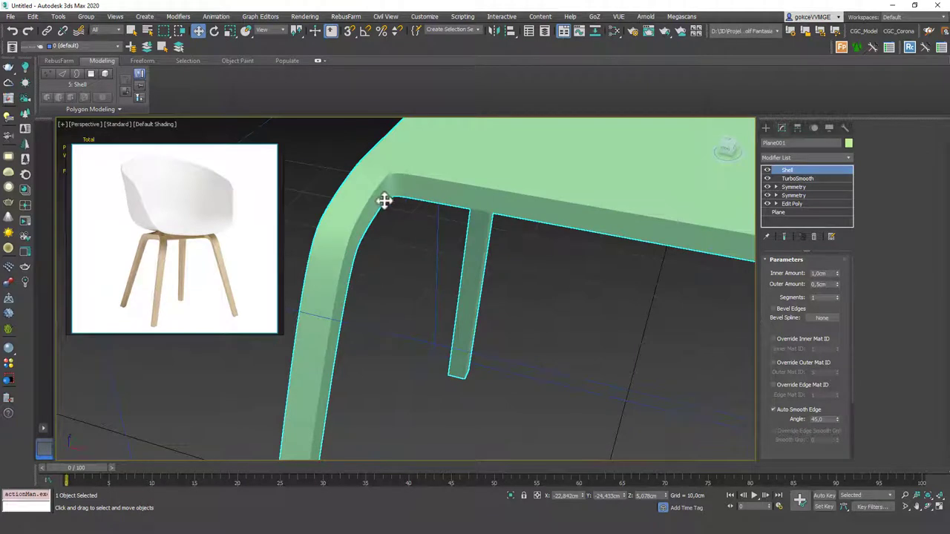
{"action": "scroll", "coordinate": [399, 205], "scroll_direction": "down", "scroll_amount": 4}
{"action": "middle_click_drag", "start_coordinate": [403, 223], "coordinate": [426, 297], "text": "alt"}
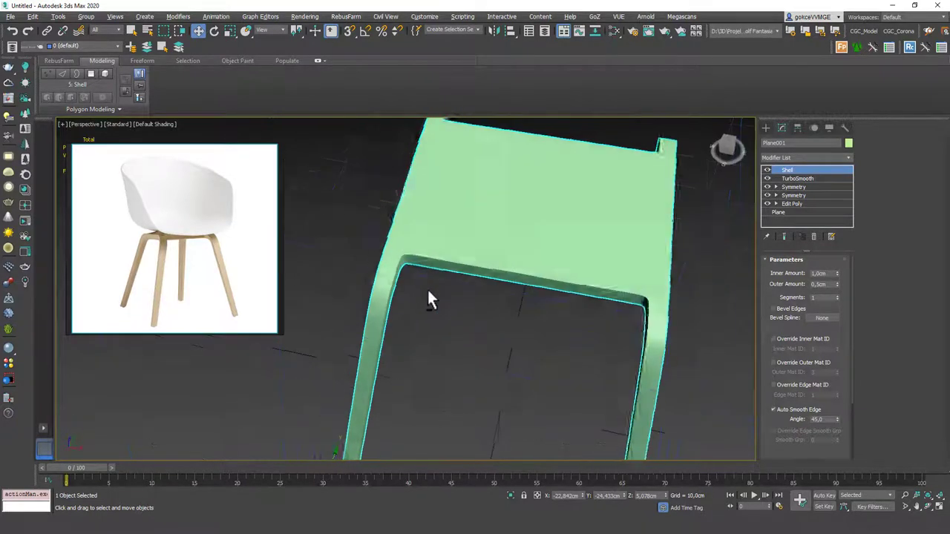
{"action": "scroll", "coordinate": [424, 301], "scroll_direction": "up", "scroll_amount": 5}
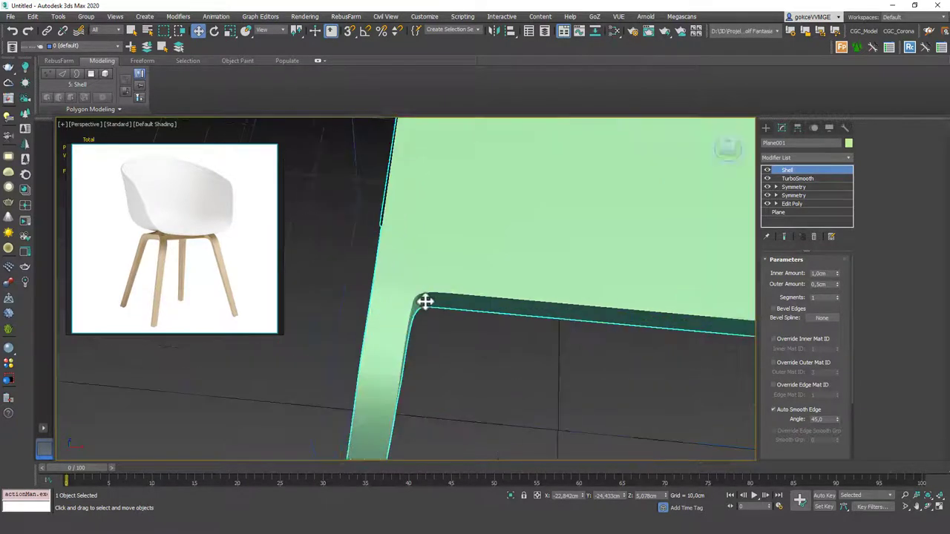
- Move the seat panel's lengthwise support edge about 0,5 cm along X, closer to the line of the leg's inner side
{"action": "left_click", "coordinate": [791, 204]}
{"action": "key", "text": "2"}
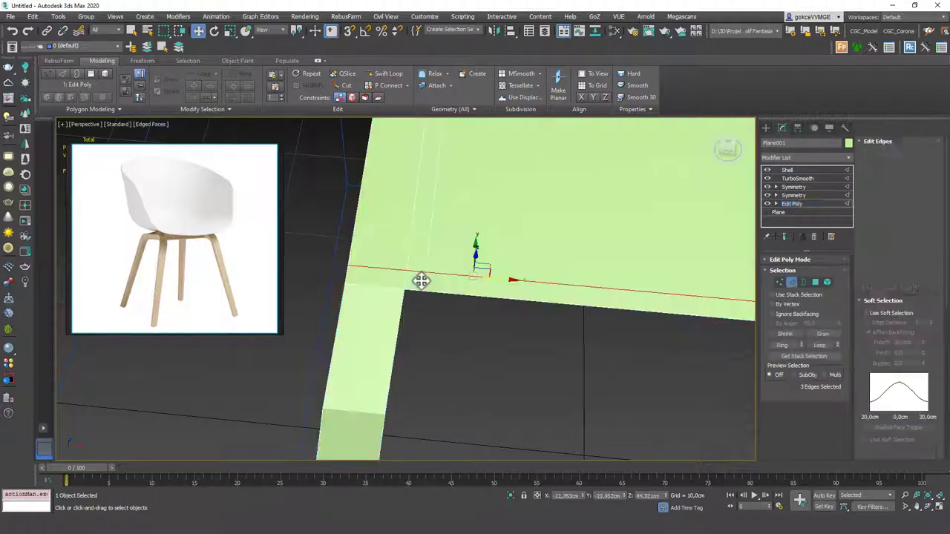
{"action": "double_click", "coordinate": [425, 281]}
{"action": "key", "text": "grave"}
{"action": "key", "text": "grave"}
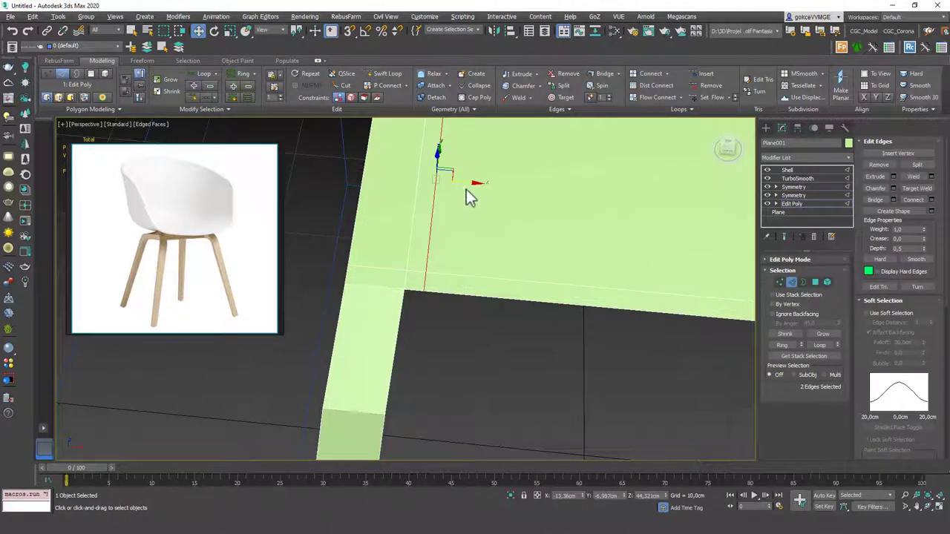
{"action": "mouse_move", "coordinate": [469, 183]}
{"action": "left_mouse_down"}
{"action": "mouse_move", "coordinate": [429, 188]}
{"action": "mouse_move", "coordinate": [454, 188]}
{"action": "left_mouse_up"}
{"action": "key", "text": "grave"}
{"action": "key", "text": "grave"}
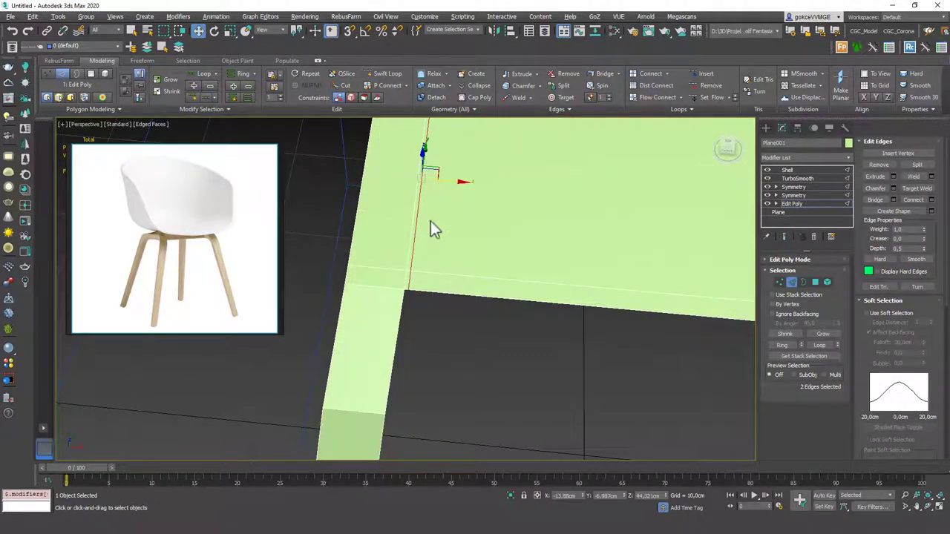
- Try to move the crosswise support edge loop along Y, closer to the seat panel's front edge, with the smoothed result displayed
{"action": "double_click", "coordinate": [399, 270]}
{"action": "key", "text": "ctrl+e"}
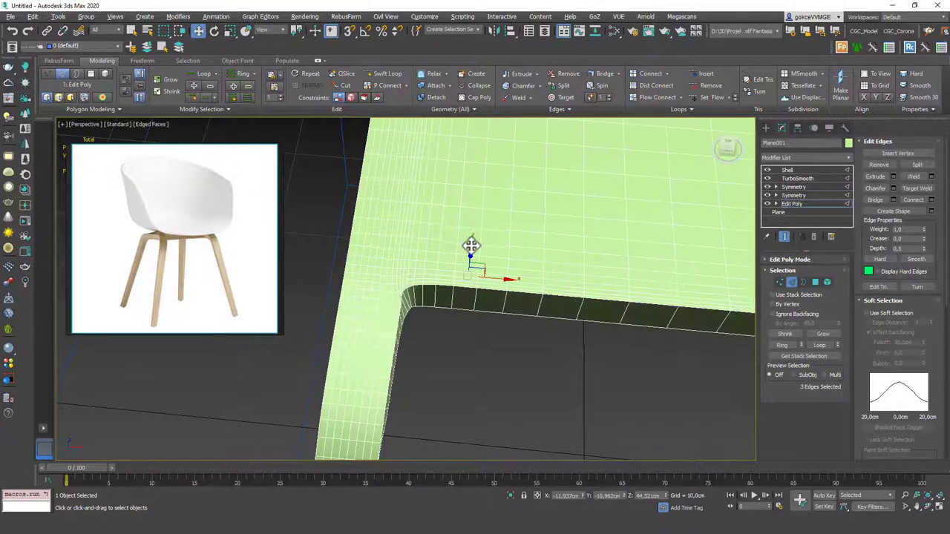
{"action": "mouse_move", "coordinate": [470, 245]}
{"action": "left_mouse_down"}
{"action": "mouse_move", "coordinate": [470, 264]}
{"action": "mouse_move", "coordinate": [468, 255]}
{"action": "left_mouse_up"}
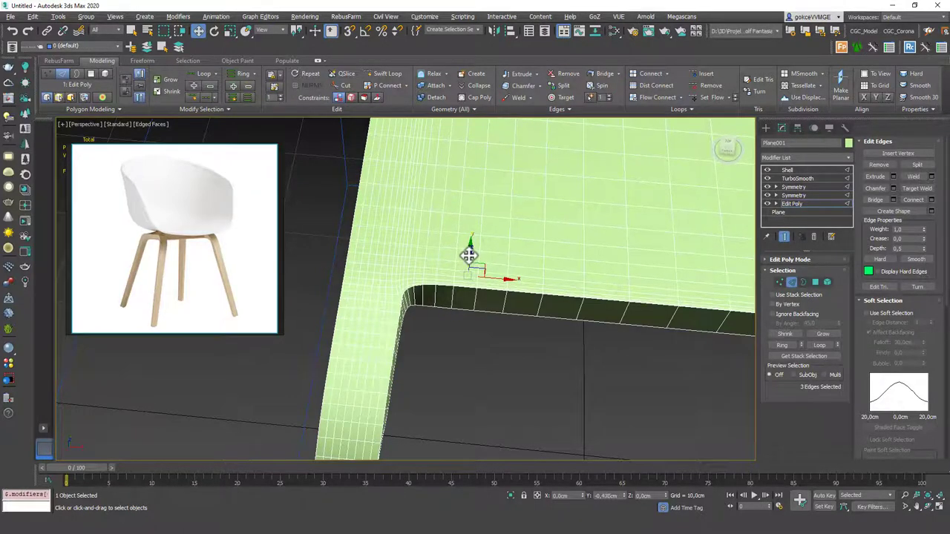
{"action": "middle_click_drag", "start_coordinate": [399, 288], "coordinate": [468, 275], "text": "alt"}
- Try to insert a Swift Loop across the top of the leg beside the seat corner, and undo it together with the preceding edge move
{"action": "key", "text": "ctrl+e"}
{"action": "scroll", "coordinate": [463, 356], "scroll_direction": "up", "scroll_amount": 1}
{"action": "key", "text": "alt+1"}
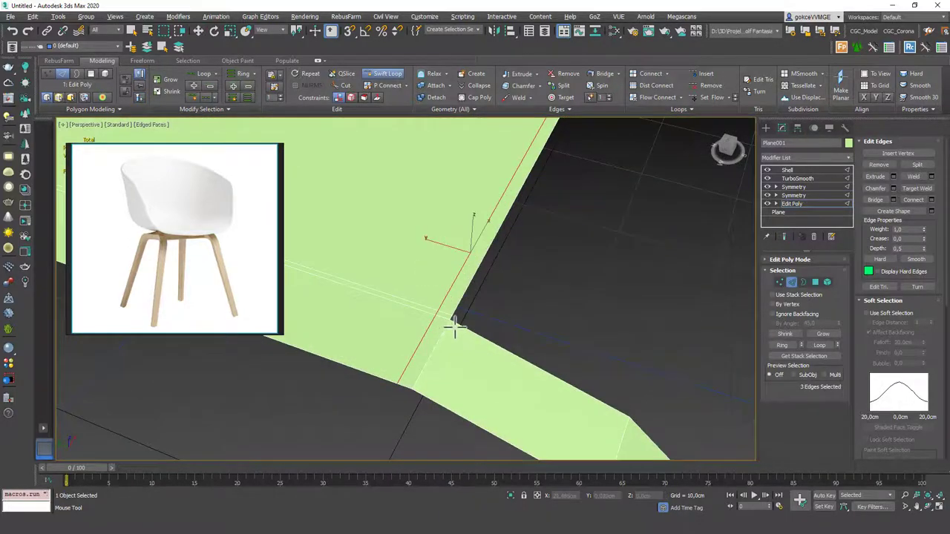
{"action": "left_click", "coordinate": [458, 326]}
{"action": "right_click", "coordinate": [507, 312]}
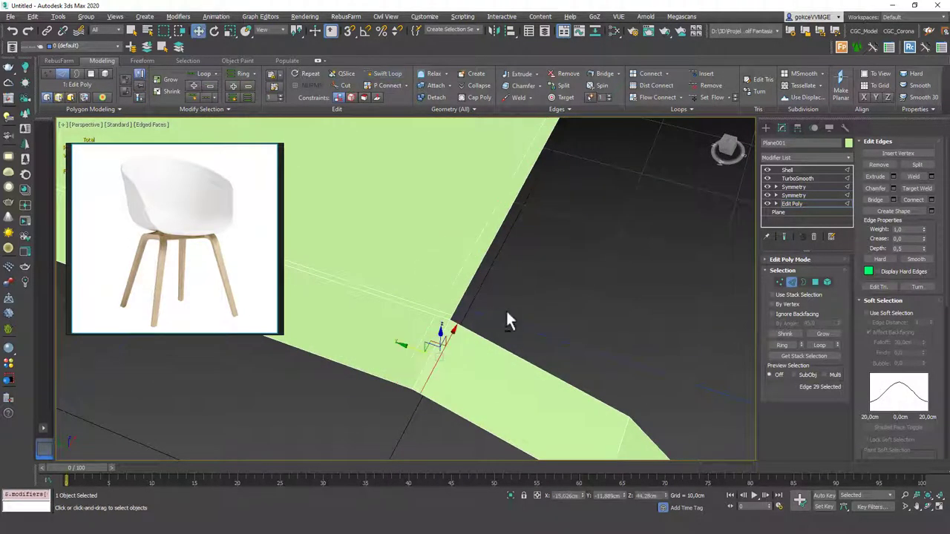
{"action": "key", "text": "ctrl+e"}
{"action": "middle_click_drag", "start_coordinate": [506, 312], "coordinate": [417, 310], "text": "alt"}
{"action": "key", "text": "ctrl+z"}
{"action": "key", "text": "ctrl+z"}
{"action": "key", "text": "ctrl+z"}
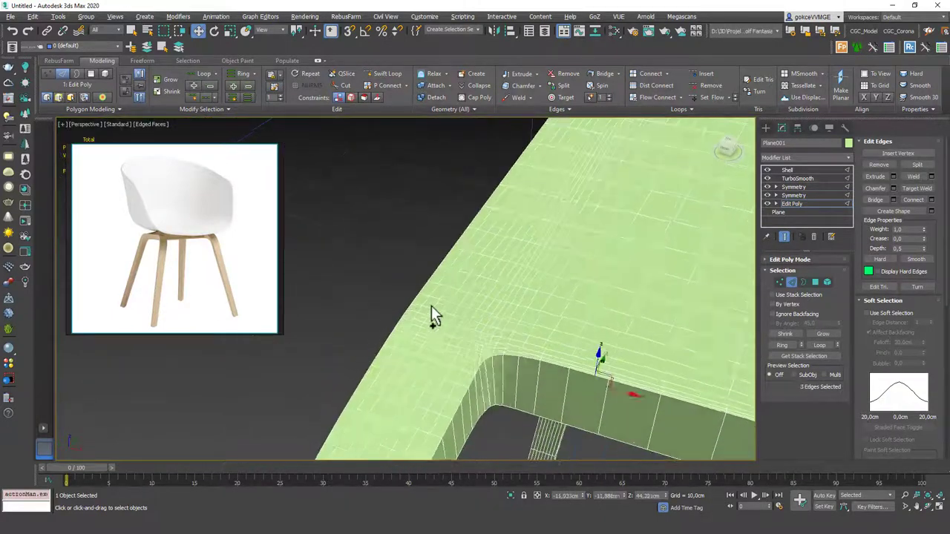
- Leave edge editing, return to the Shell level and examine the whole four-legged base in shaded display without edges
{"action": "scroll", "coordinate": [444, 299], "scroll_direction": "down", "scroll_amount": 3}
{"action": "left_click", "coordinate": [444, 305]}
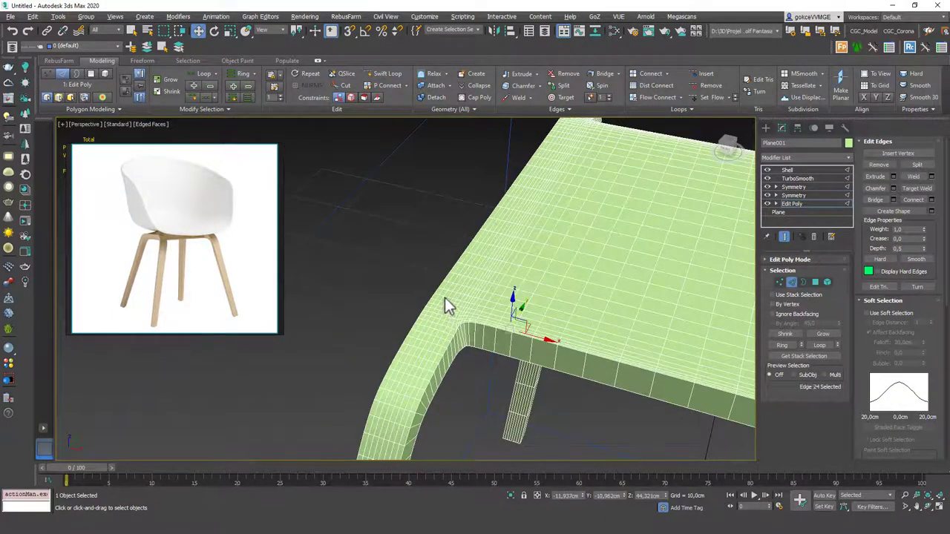
{"action": "scroll", "coordinate": [444, 304], "scroll_direction": "down", "scroll_amount": 5}
{"action": "middle_click_drag", "start_coordinate": [435, 318], "coordinate": [690, 255], "text": "alt"}
{"action": "left_click", "coordinate": [809, 204]}
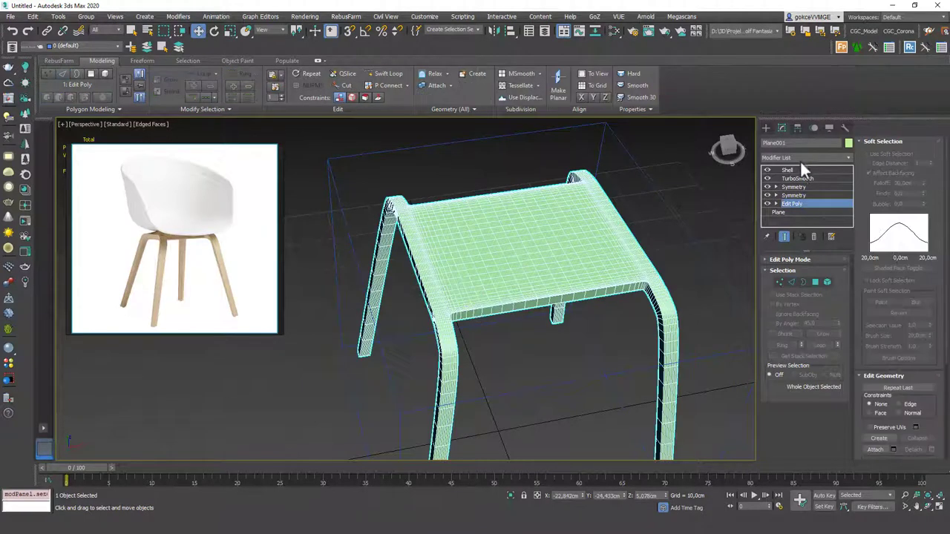
{"action": "left_click", "coordinate": [799, 170]}
{"action": "left_click", "coordinate": [650, 217]}
{"action": "key", "text": "F4"}
{"action": "scroll", "coordinate": [567, 217], "scroll_direction": "down", "scroll_amount": 4}
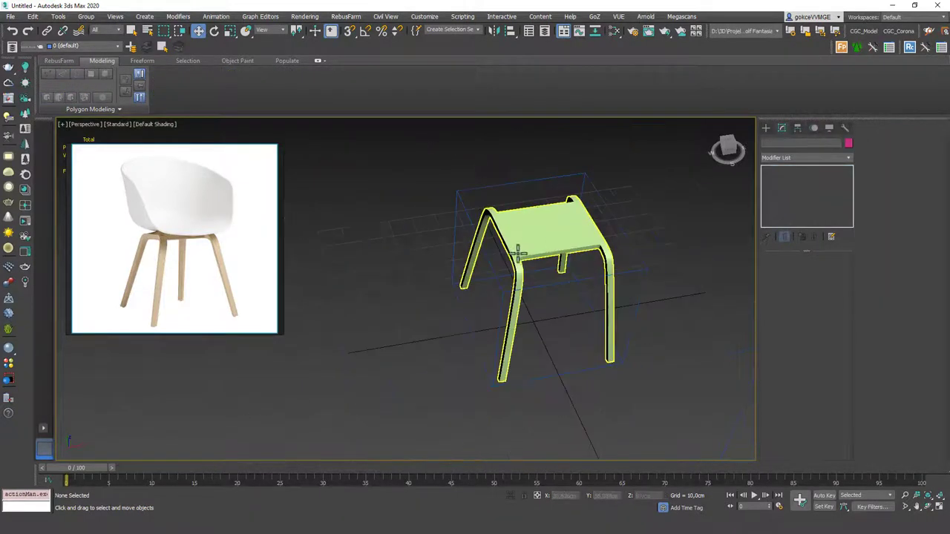
{"action": "left_click", "coordinate": [564, 242]}
{"action": "key", "text": "z"}
{"action": "middle_click_drag", "start_coordinate": [564, 242], "coordinate": [550, 208], "text": "alt"}
{"action": "scroll", "coordinate": [522, 235], "scroll_direction": "down", "scroll_amount": 4}
{"action": "scroll", "coordinate": [550, 208], "scroll_direction": "up", "scroll_amount": 4}
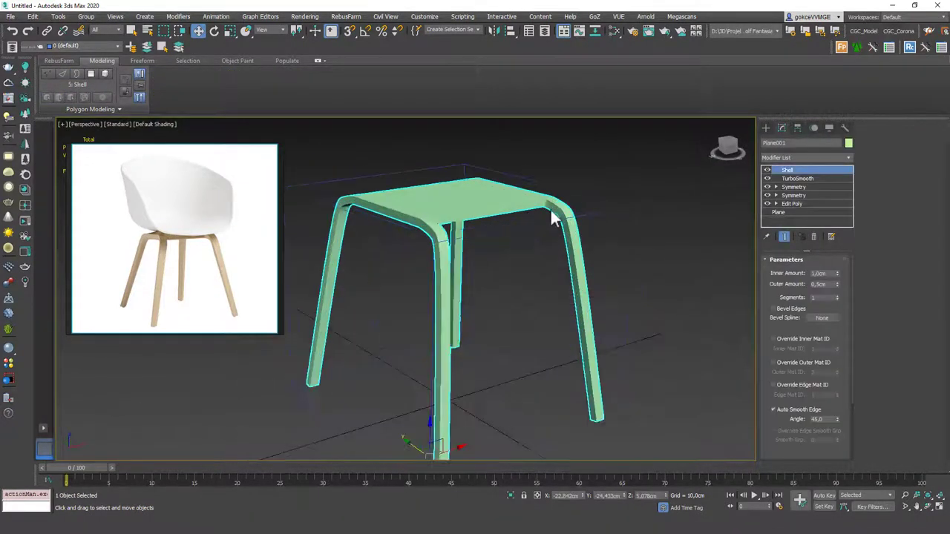
- Add a Chamfer modifier to the base with an amount of 0,1 cm and 3 segments
{"action": "left_click", "coordinate": [806, 158]}
{"action": "type", "text": "c"}
{"action": "key", "text": "Return"}
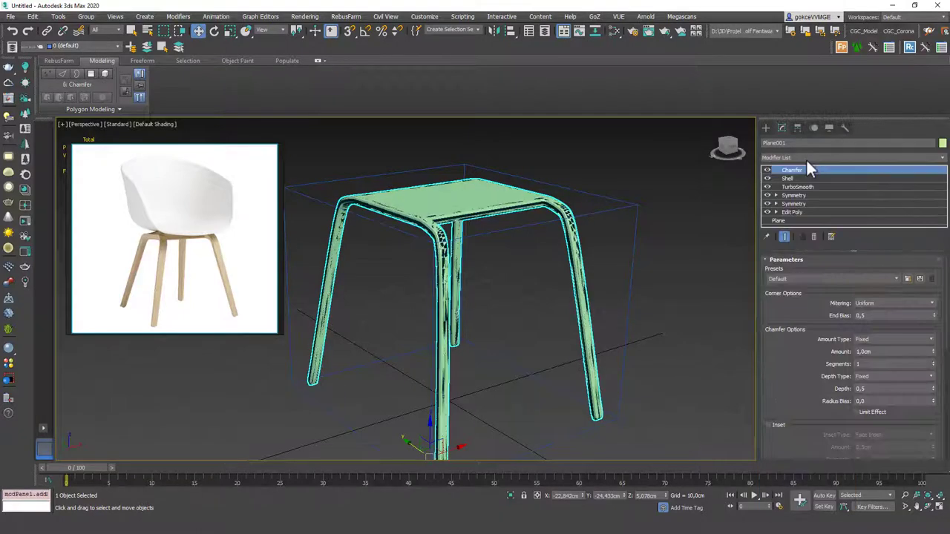
{"action": "scroll", "coordinate": [461, 290], "scroll_direction": "up", "scroll_amount": 5}
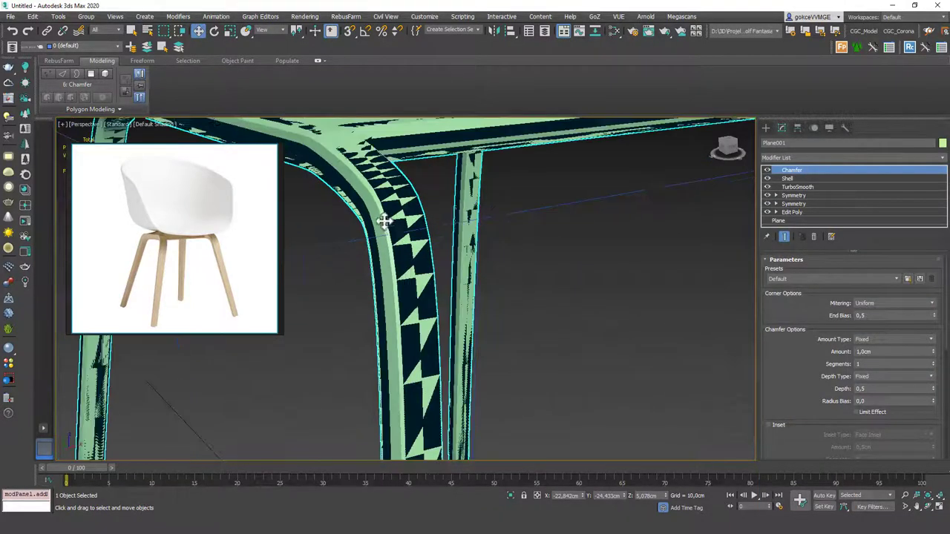
{"action": "right_click", "coordinate": [933, 353]}
{"action": "left_click_drag", "start_coordinate": [936, 359], "coordinate": [826, 344]}
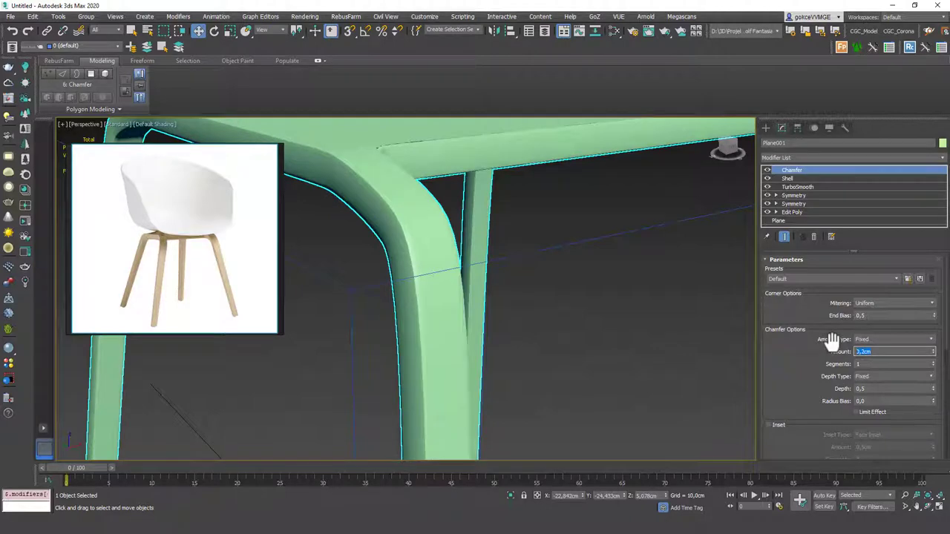
{"action": "left_click", "coordinate": [933, 361]}
{"action": "scroll", "coordinate": [367, 190], "scroll_direction": "up", "scroll_amount": 2}
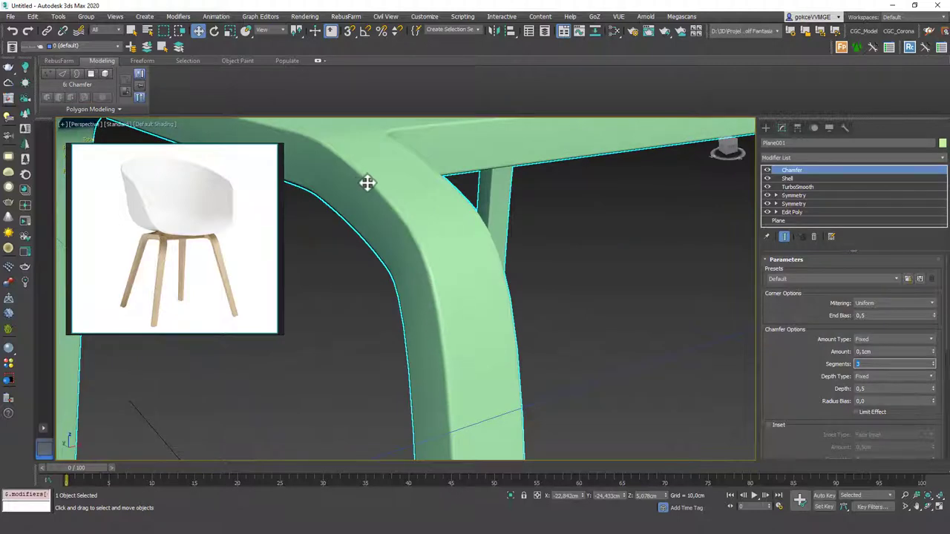
{"action": "scroll", "coordinate": [450, 291], "scroll_direction": "down", "scroll_amount": 2}
{"action": "mouse_move", "coordinate": [433, 282]}
{"action": "middle_mouse_down", "text": "alt"}
{"action": "mouse_move", "coordinate": [467, 278]}
{"action": "mouse_move", "coordinate": [447, 293]}
{"action": "middle_mouse_up", "text": "alt"}
{"action": "scroll", "coordinate": [449, 285], "scroll_direction": "down", "scroll_amount": 5}
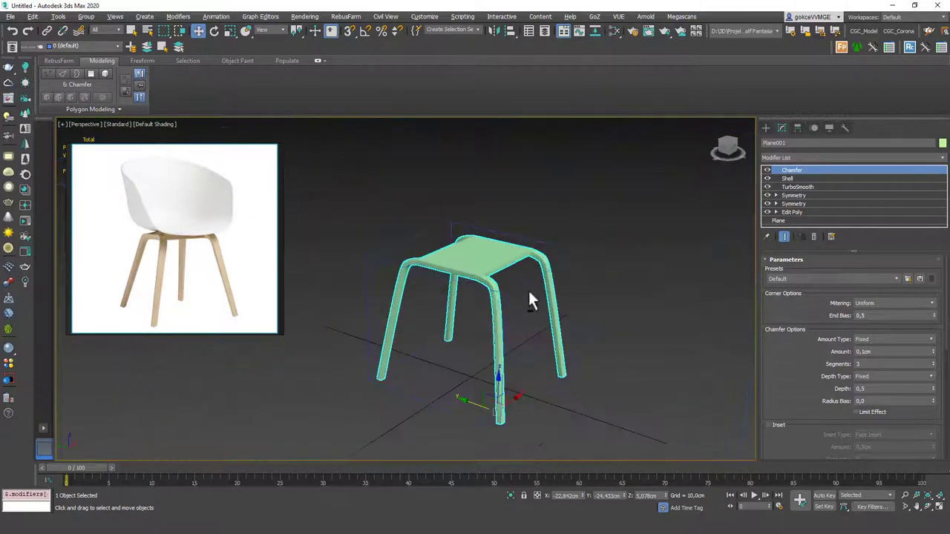
- Draw a plane about 25,2 cm wide and 23,6 cm long just above the base in the front view
{"action": "middle_click_drag", "start_coordinate": [528, 289], "coordinate": [491, 279], "text": "alt"}
{"action": "scroll", "coordinate": [491, 279], "scroll_direction": "up", "scroll_amount": 3}
{"action": "left_click", "coordinate": [740, 179]}
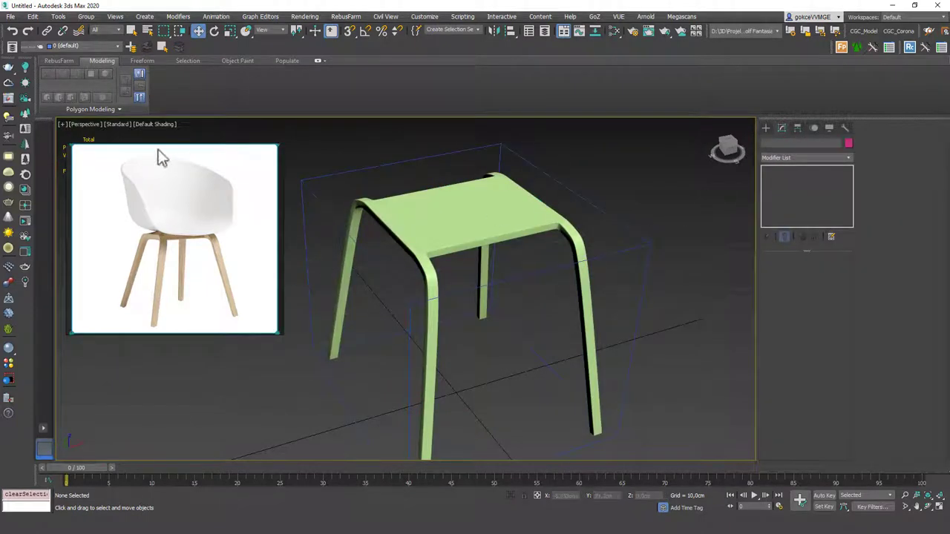
{"action": "key", "text": "f"}
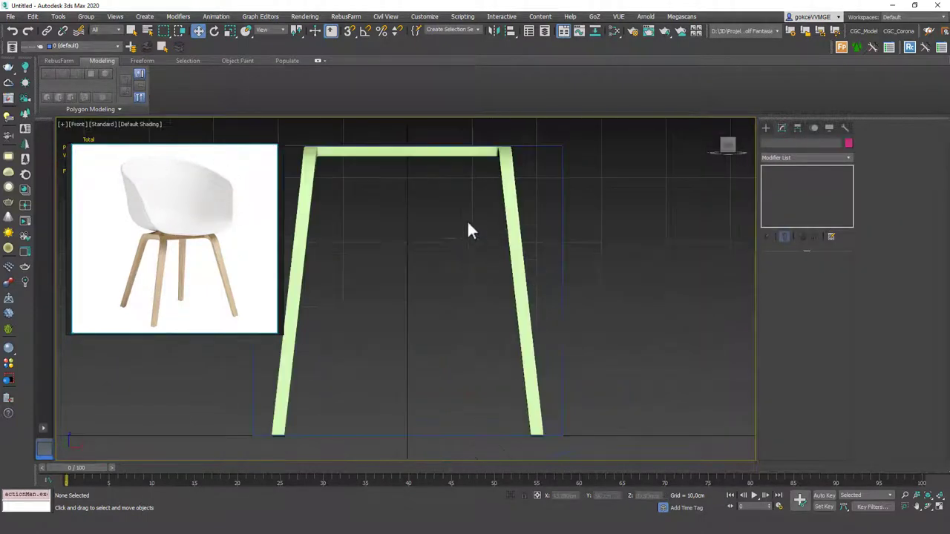
{"action": "left_click", "coordinate": [766, 128]}
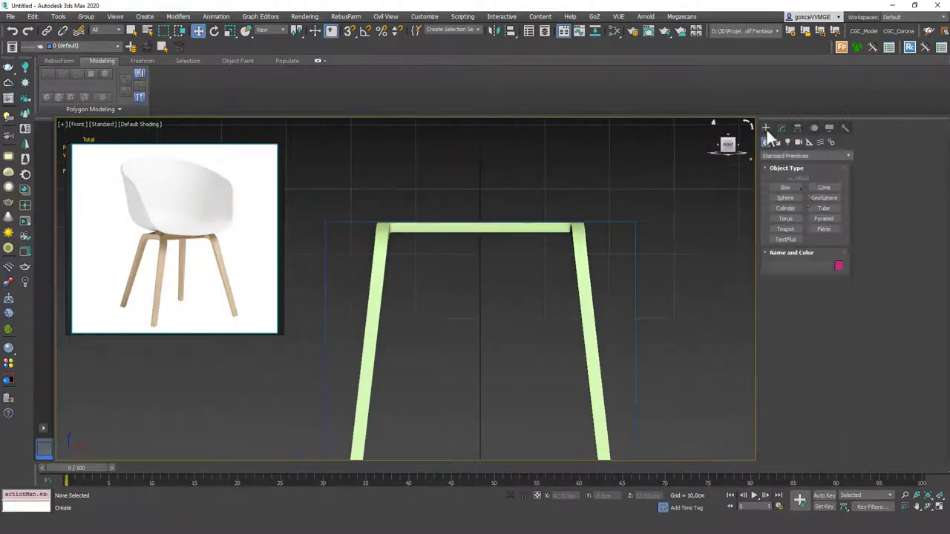
{"action": "left_click", "coordinate": [822, 227]}
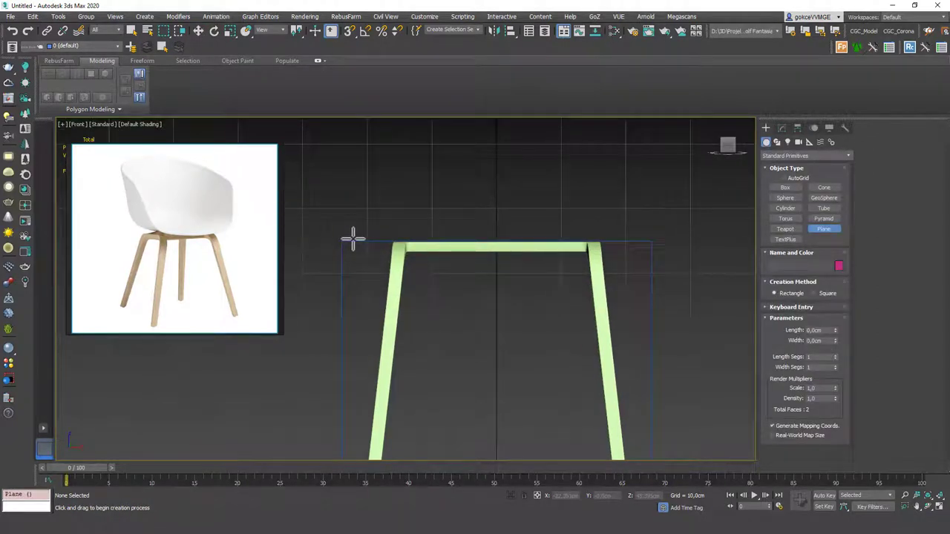
{"action": "left_click_drag", "start_coordinate": [353, 237], "coordinate": [515, 85]}
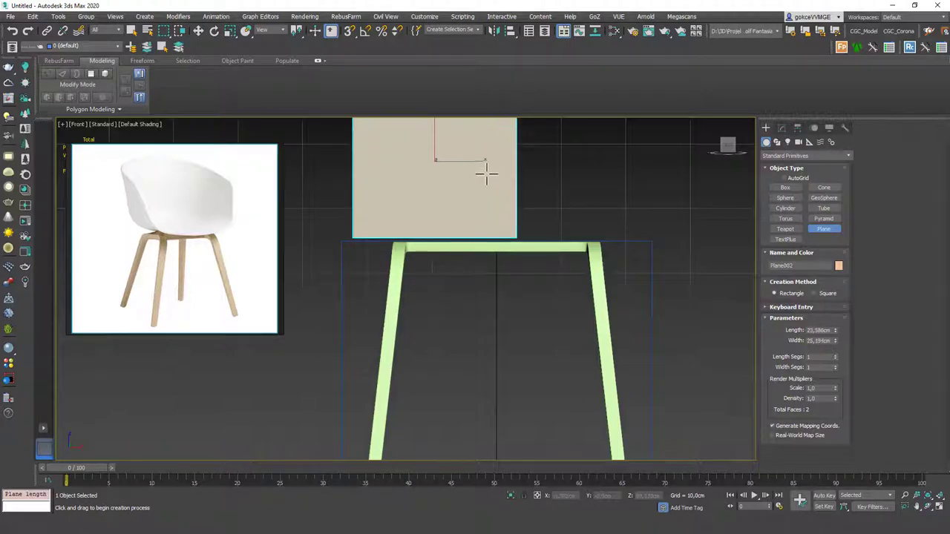
- Show edged faces and add an Edit Poly modifier to the new plane
{"action": "key", "text": "w"}
{"action": "middle_click_drag", "start_coordinate": [485, 174], "coordinate": [500, 263]}
{"action": "key", "text": "F4"}
{"action": "left_click", "coordinate": [781, 128]}
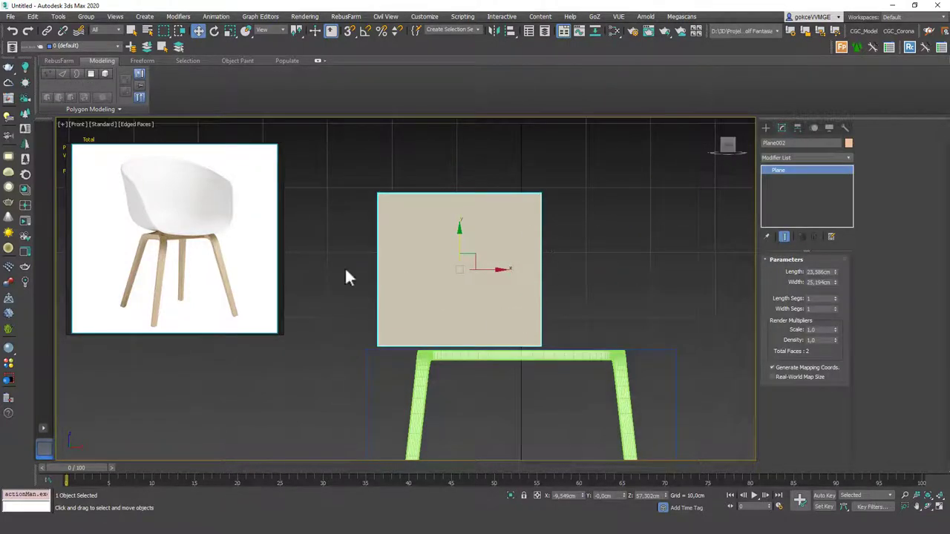
{"action": "key", "text": "ctrl+e"}
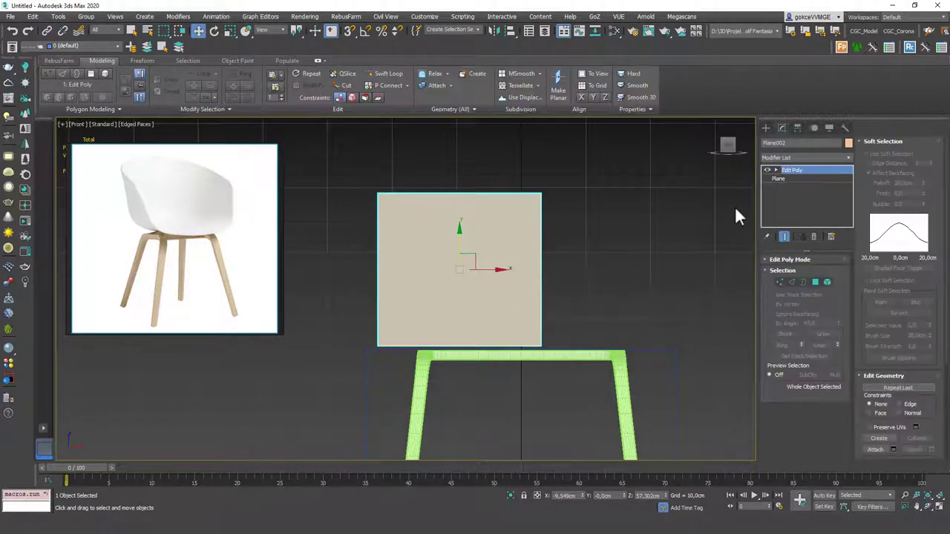
- Move the plane about 22,4 cm along Y to the rear of the base as the backrest panel
{"action": "middle_click_drag", "start_coordinate": [491, 254], "coordinate": [518, 311], "text": "alt"}
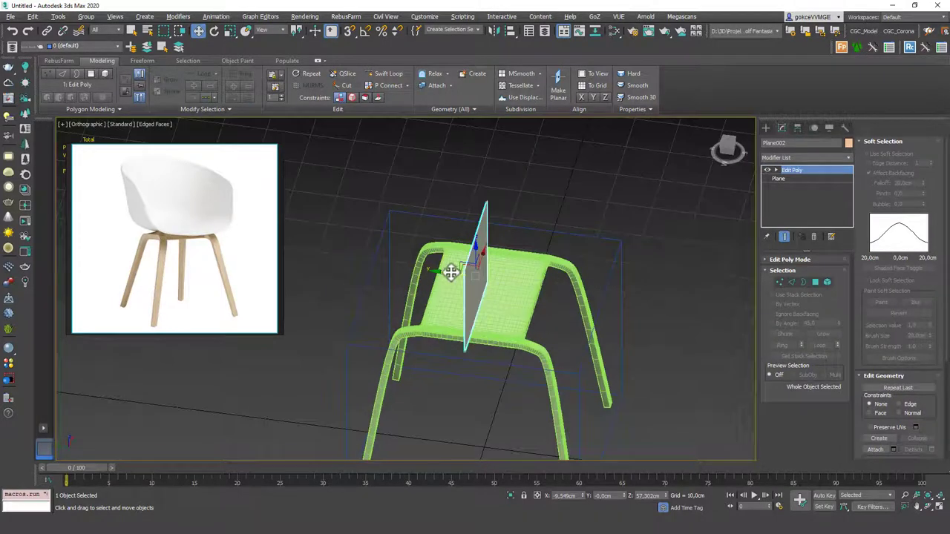
{"action": "left_click_drag", "start_coordinate": [452, 271], "coordinate": [351, 275]}
{"action": "mouse_move", "coordinate": [390, 285]}
{"action": "middle_mouse_down", "text": "alt"}
{"action": "mouse_move", "coordinate": [406, 257]}
{"action": "mouse_move", "coordinate": [320, 277]}
{"action": "mouse_move", "coordinate": [378, 269]}
{"action": "mouse_move", "coordinate": [380, 278]}
{"action": "middle_mouse_up", "text": "alt"}
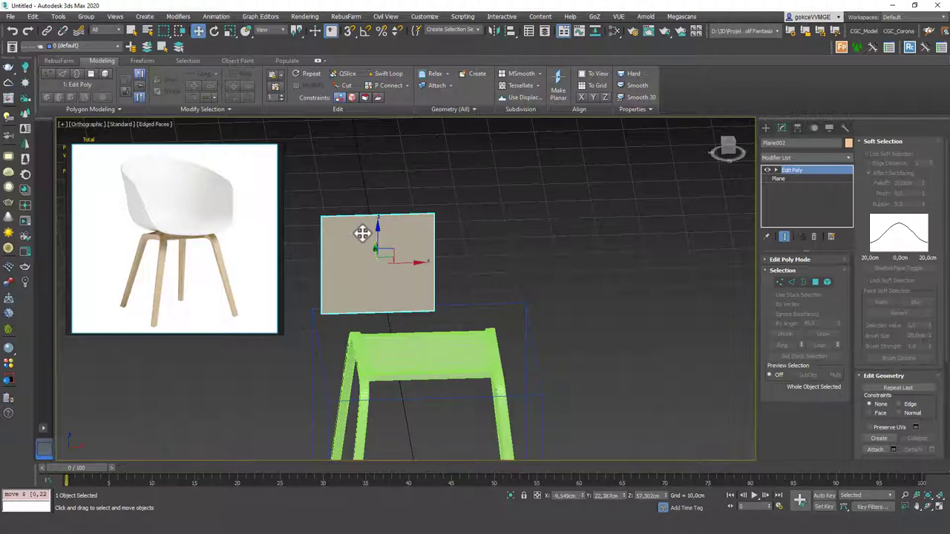
- Extrude the backrest plane's outer vertical edge forward along Y over the base to form the shell's side panel
{"action": "key", "text": "2"}
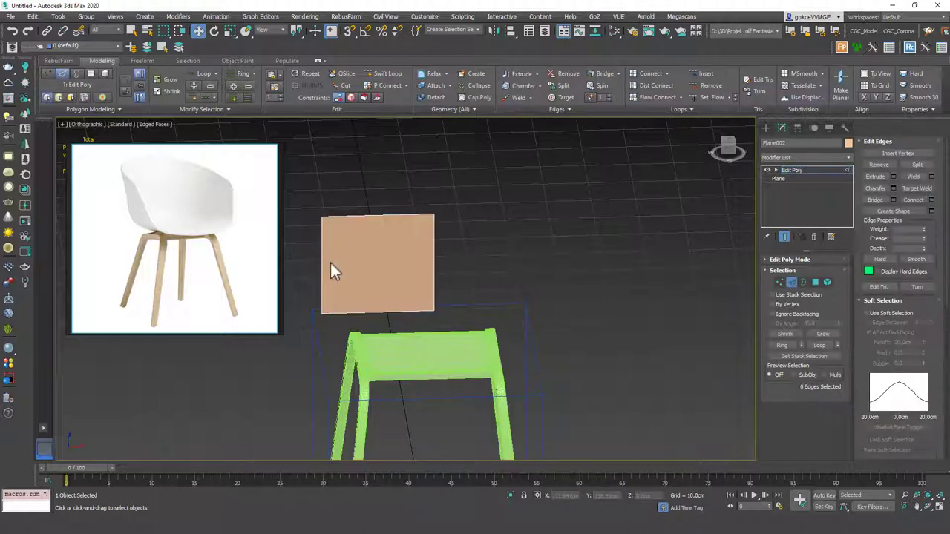
{"action": "middle_click_drag", "start_coordinate": [339, 256], "coordinate": [303, 262], "text": "alt"}
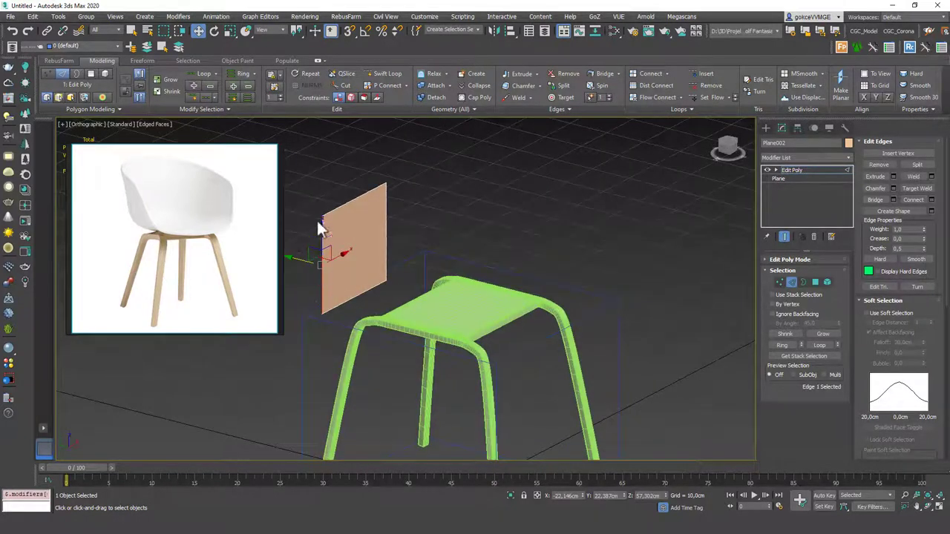
{"action": "left_click_drag", "start_coordinate": [296, 259], "coordinate": [430, 299], "text": "shift"}
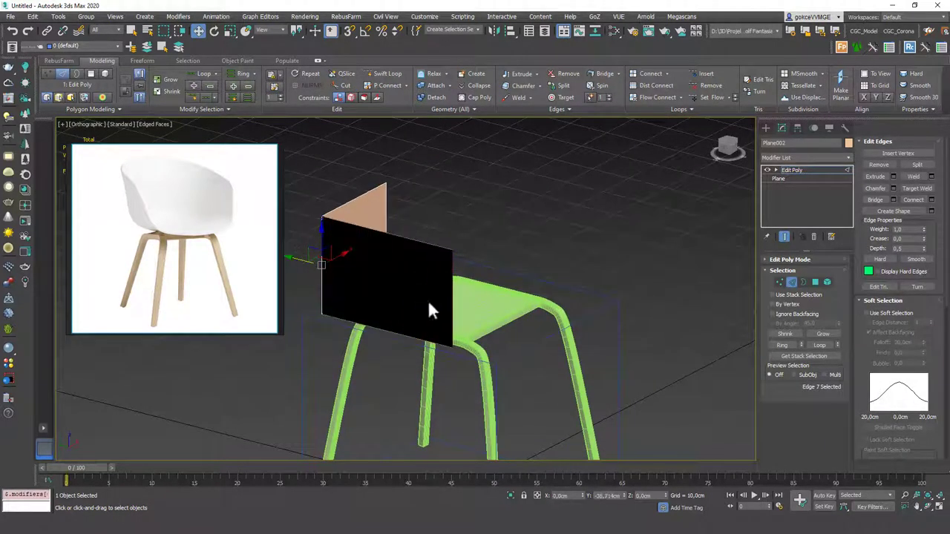
- Extrude the backrest plane's lower edge forward along Y over the base to form the shell's seat panel
{"action": "middle_click_drag", "start_coordinate": [427, 300], "coordinate": [409, 279], "text": "alt"}
{"action": "left_click", "coordinate": [547, 324]}
{"action": "middle_click_drag", "start_coordinate": [547, 324], "coordinate": [511, 355], "text": "alt"}
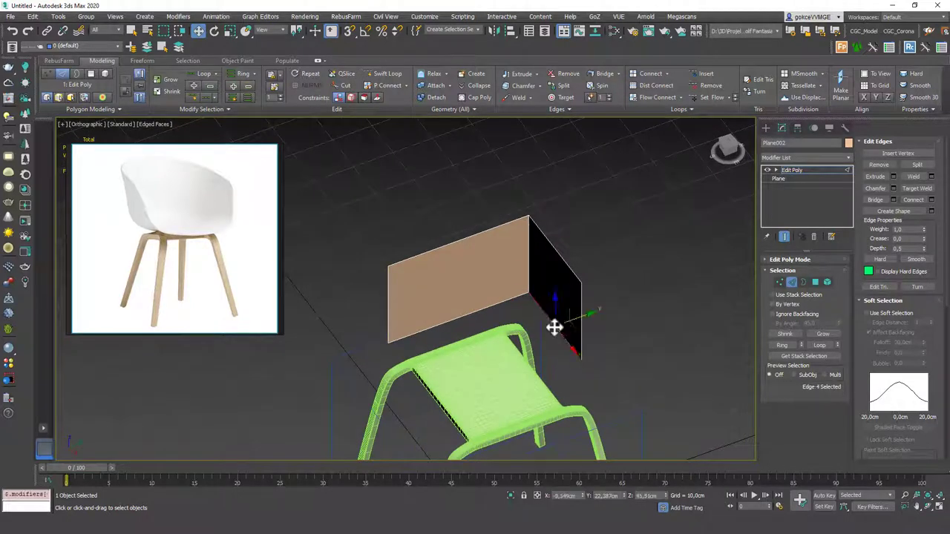
{"action": "left_click_drag", "start_coordinate": [584, 317], "coordinate": [448, 364], "text": "shift"}
{"action": "scroll", "coordinate": [447, 365], "scroll_direction": "up", "scroll_amount": 5}
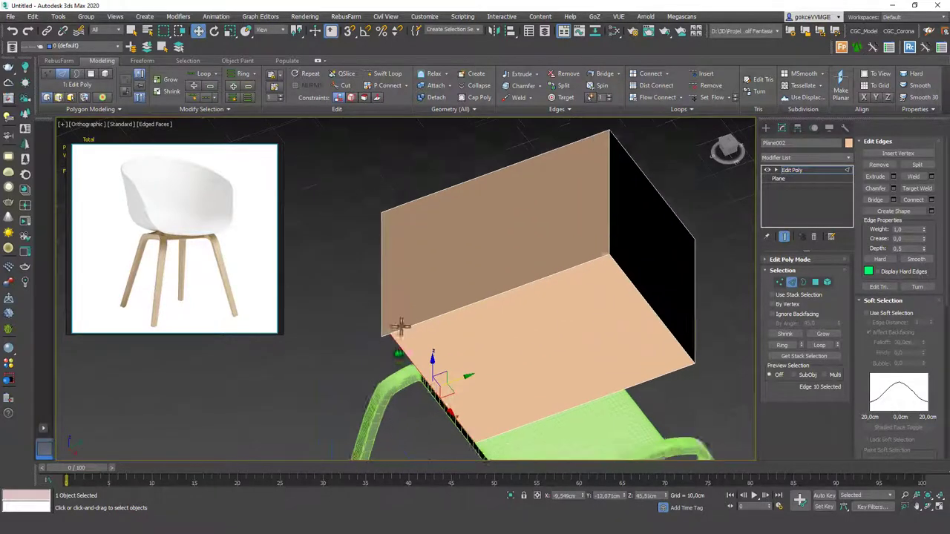
- Target-weld the seat panel's rear outer vertex onto the side panel's matching lower corner vertex
{"action": "scroll", "coordinate": [379, 346], "scroll_direction": "up", "scroll_amount": 2}
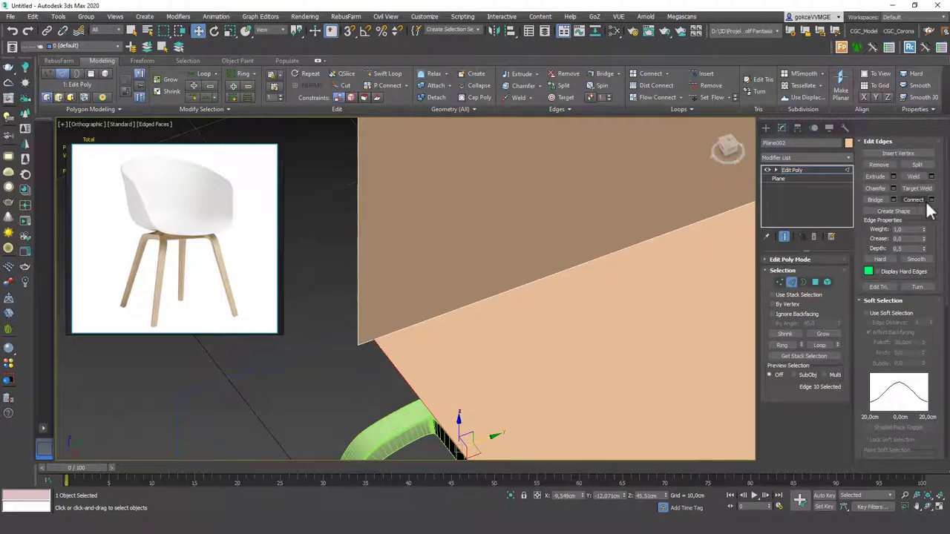
{"action": "key", "text": "1"}
{"action": "left_click", "coordinate": [916, 177]}
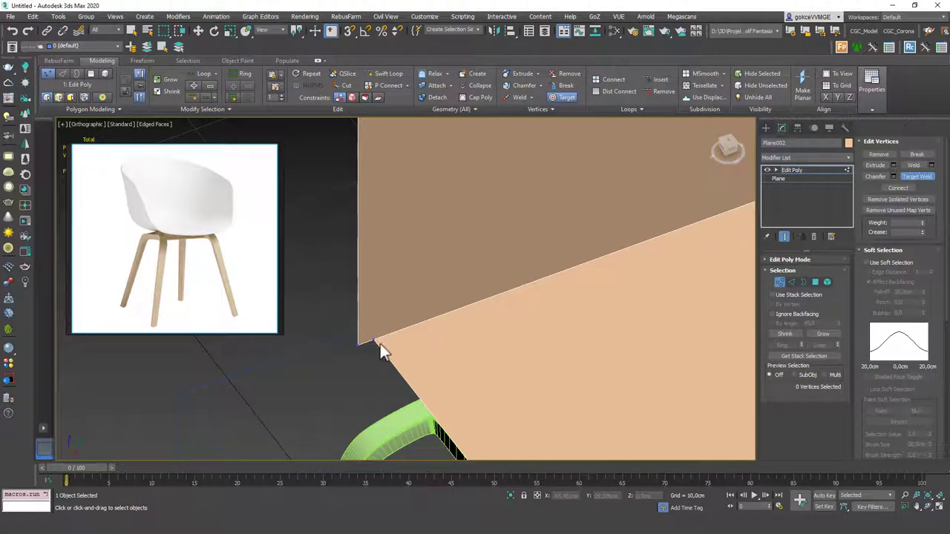
{"action": "left_click", "coordinate": [358, 344]}
{"action": "right_click", "coordinate": [397, 281]}
{"action": "scroll", "coordinate": [396, 281], "scroll_direction": "down", "scroll_amount": 7}
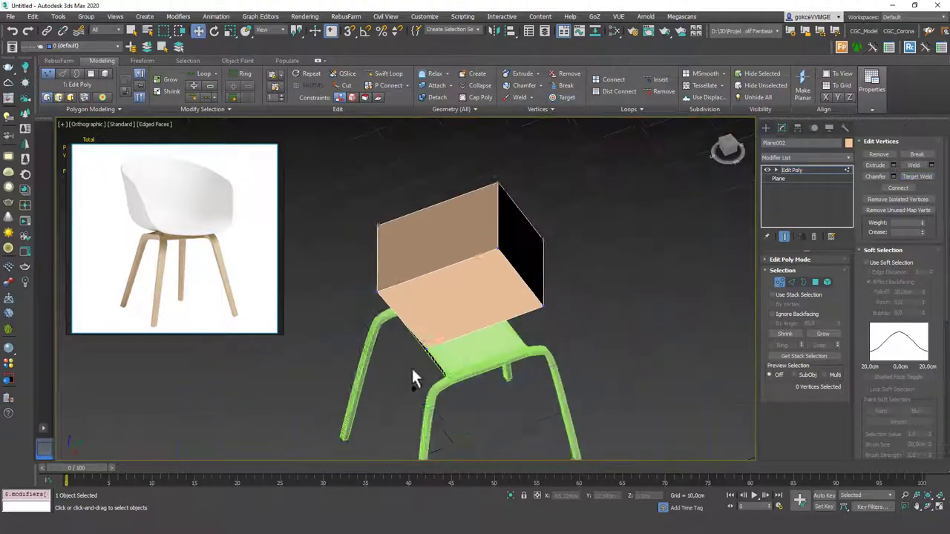
- Align the seat panel's front outer vertex with the side panel's lower corner by setting its Y position to -13,327 cm
{"action": "middle_click_drag", "start_coordinate": [413, 342], "coordinate": [413, 323]}
{"action": "left_click", "coordinate": [419, 330]}
{"action": "scroll", "coordinate": [421, 329], "scroll_direction": "up", "scroll_amount": 3}
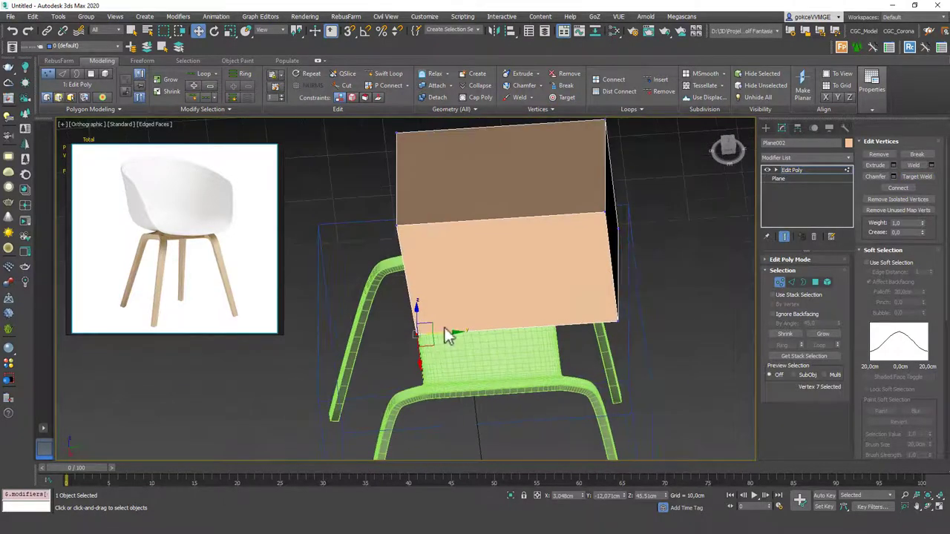
{"action": "left_click_drag", "start_coordinate": [445, 333], "coordinate": [439, 336]}
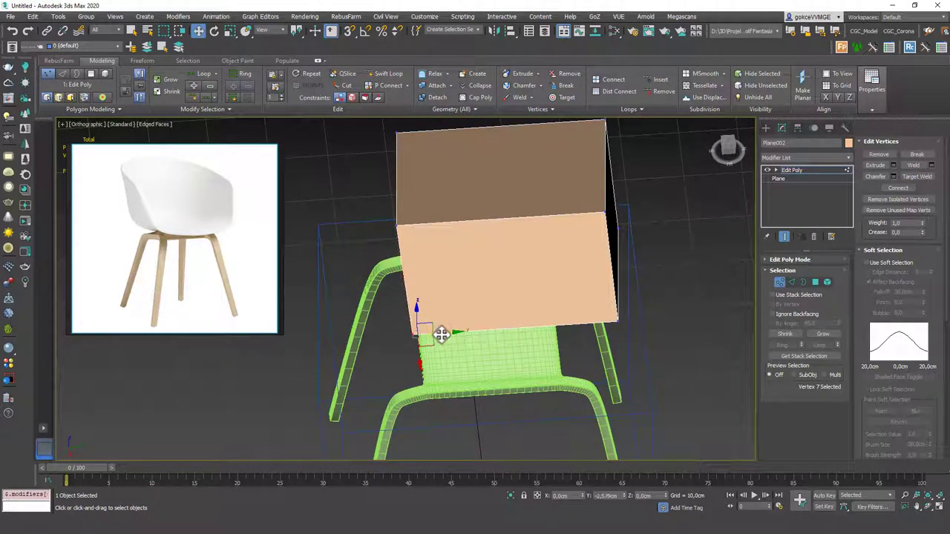
{"action": "middle_click_drag", "start_coordinate": [439, 334], "coordinate": [421, 254], "text": "alt"}
{"action": "left_click", "coordinate": [429, 244]}
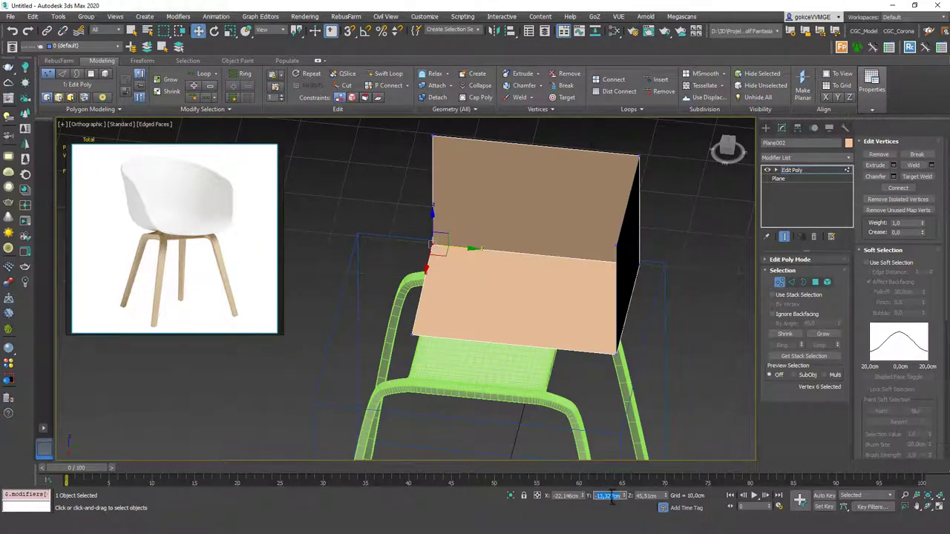
{"action": "left_click", "coordinate": [413, 334]}
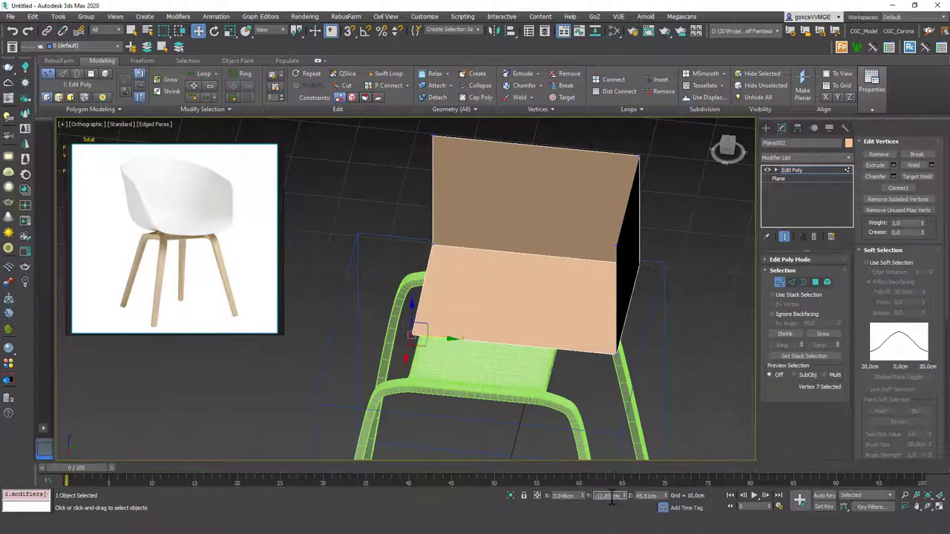
{"action": "middle_click_drag", "start_coordinate": [477, 307], "coordinate": [547, 293], "text": "alt"}
{"action": "scroll", "coordinate": [546, 292], "scroll_direction": "up", "scroll_amount": 4}
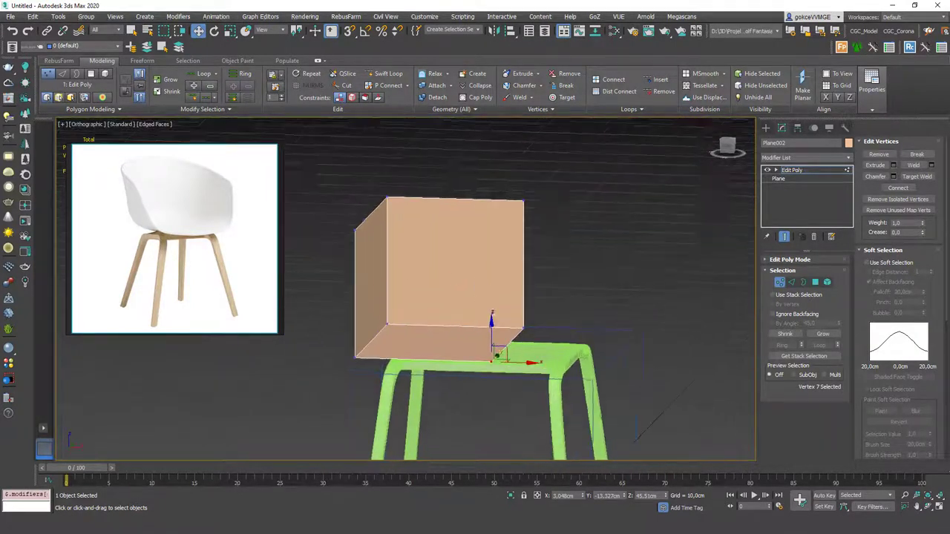
- Add a Symmetry modifier to the half shell, mirrored on X with Flip enabled
{"action": "left_click", "coordinate": [809, 168]}
{"action": "left_click", "coordinate": [786, 160]}
{"action": "type", "text": "sy"}
{"action": "key", "text": "Return"}
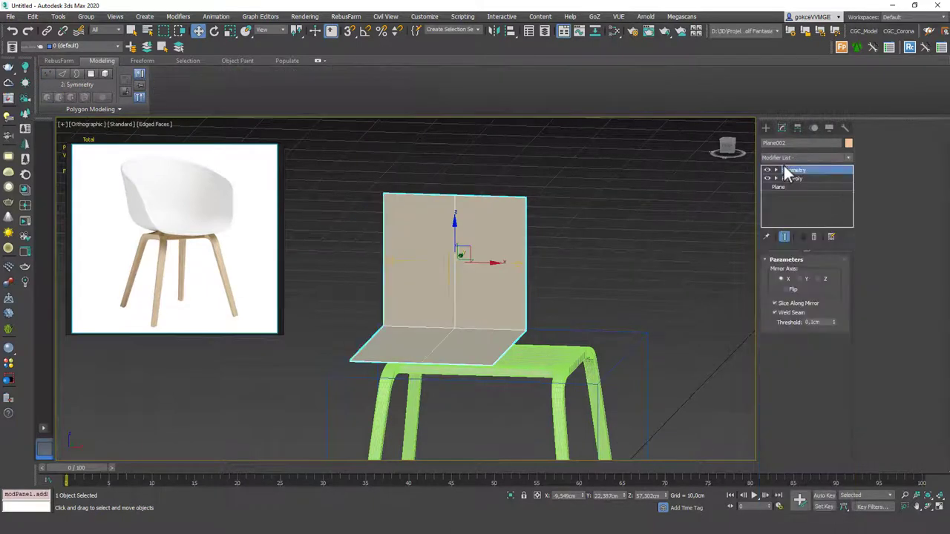
{"action": "left_click", "coordinate": [787, 289]}
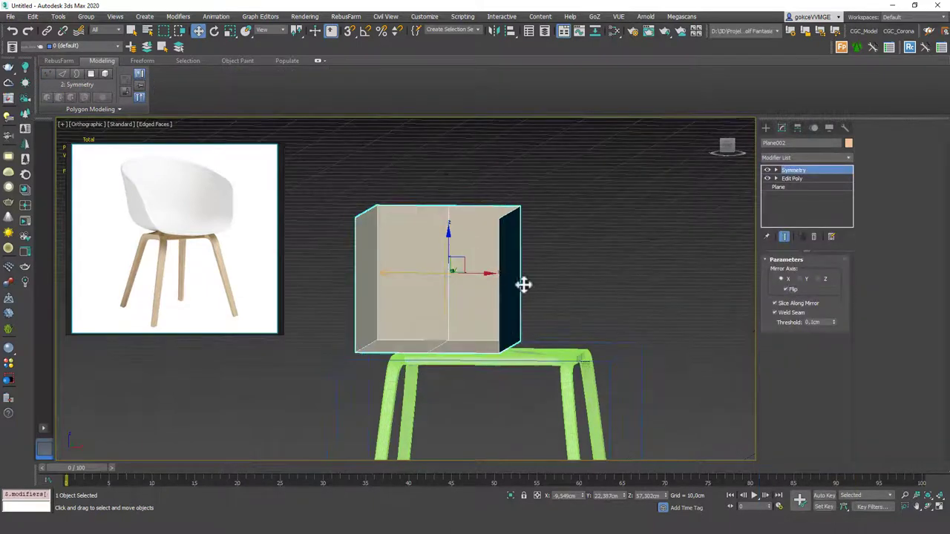
- Set the Symmetry mirror plane's X position to 0 so it lies on the chair's centreline
{"action": "left_click", "coordinate": [776, 170]}
{"action": "left_click", "coordinate": [799, 180]}
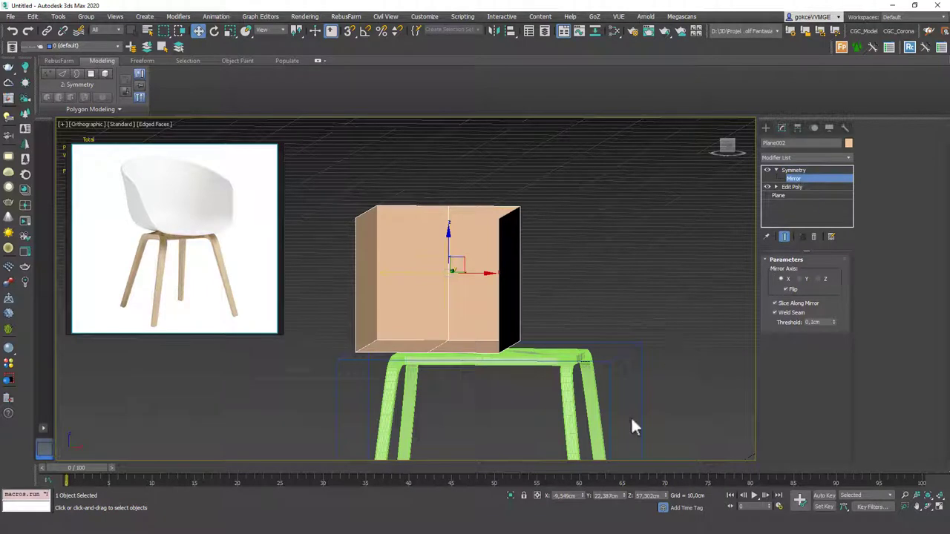
{"action": "right_click", "coordinate": [583, 498]}
{"action": "mouse_move", "coordinate": [547, 259]}
{"action": "middle_mouse_down", "text": "alt"}
{"action": "mouse_move", "coordinate": [575, 284]}
{"action": "mouse_move", "coordinate": [562, 249]}
{"action": "middle_mouse_up", "text": "alt"}
{"action": "scroll", "coordinate": [559, 271], "scroll_direction": "down", "scroll_amount": 5}
{"action": "mouse_move", "coordinate": [561, 308]}
{"action": "middle_mouse_down", "text": "alt"}
{"action": "mouse_move", "coordinate": [571, 300]}
{"action": "mouse_move", "coordinate": [542, 274]}
{"action": "mouse_move", "coordinate": [531, 329]}
{"action": "mouse_move", "coordinate": [545, 322]}
{"action": "mouse_move", "coordinate": [545, 305]}
{"action": "middle_mouse_up", "text": "alt"}
{"action": "scroll", "coordinate": [552, 292], "scroll_direction": "up", "scroll_amount": 5}
{"action": "scroll", "coordinate": [552, 290], "scroll_direction": "down", "scroll_amount": 5}
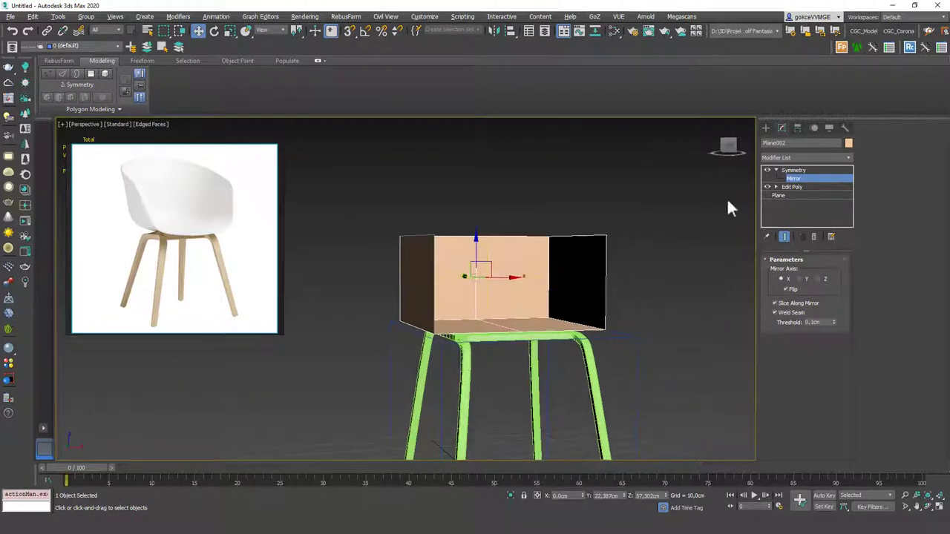
- Add a TurboSmooth modifier above Symmetry and set its iterations to 2
{"action": "left_click", "coordinate": [793, 170]}
{"action": "left_click", "coordinate": [786, 157]}
{"action": "type", "text": "tu"}
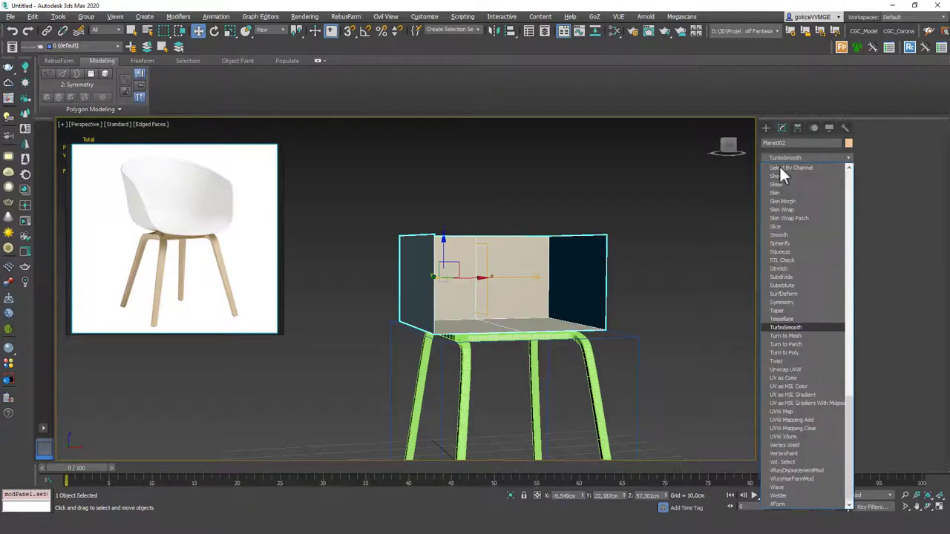
{"action": "key", "text": "Return"}
{"action": "left_click", "coordinate": [836, 274]}
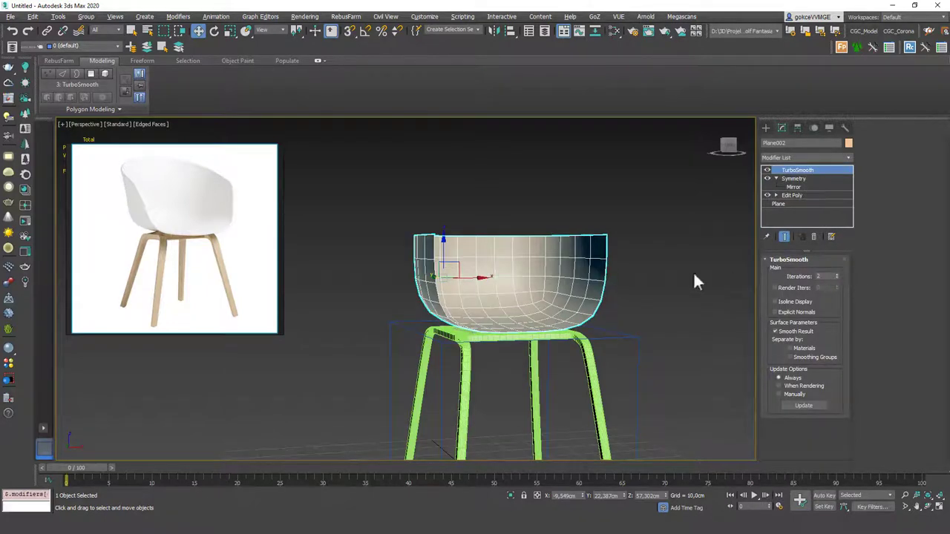
{"action": "middle_click_drag", "start_coordinate": [589, 263], "coordinate": [557, 236], "text": "alt"}
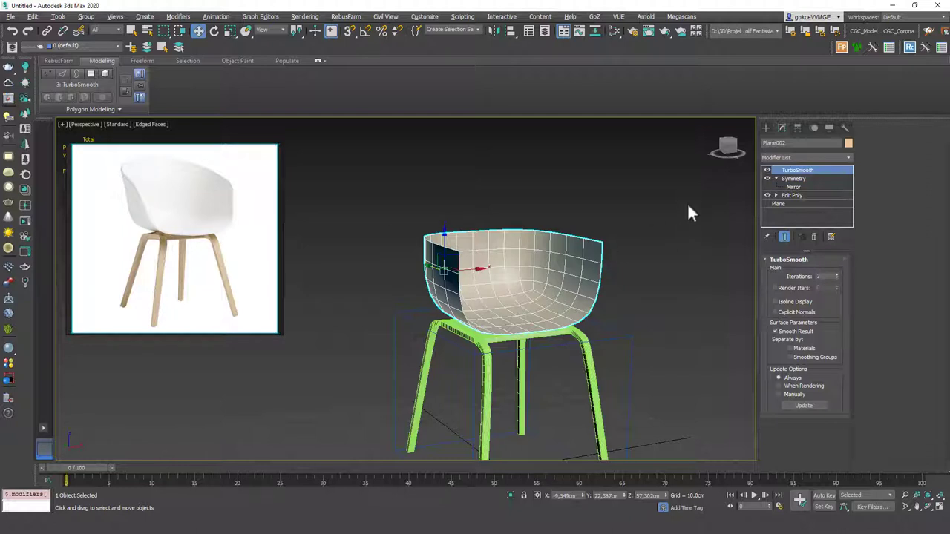
- Return to the Edit Poly vertices with the end result hidden and raise the backrest's top centre vertex along Z
{"action": "left_click", "coordinate": [795, 195]}
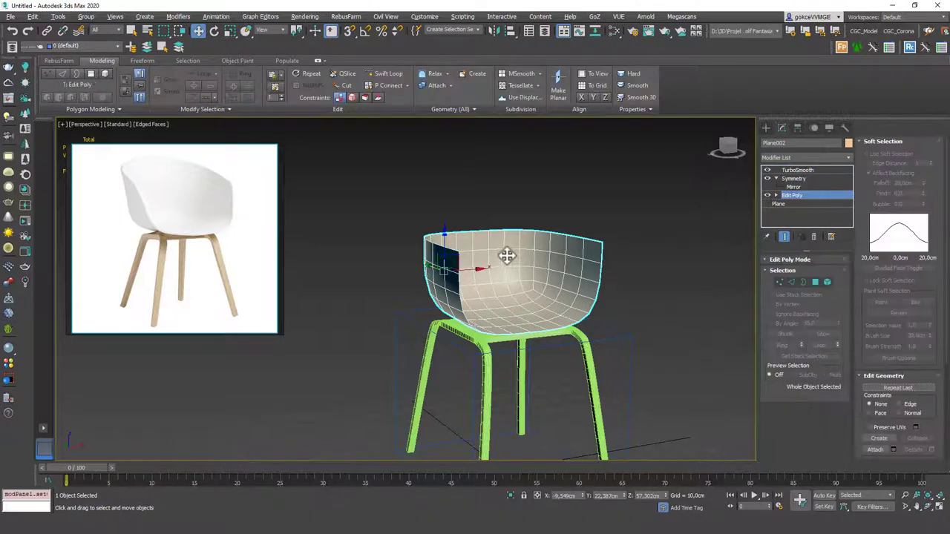
{"action": "middle_click_drag", "start_coordinate": [508, 256], "coordinate": [511, 251], "text": "alt"}
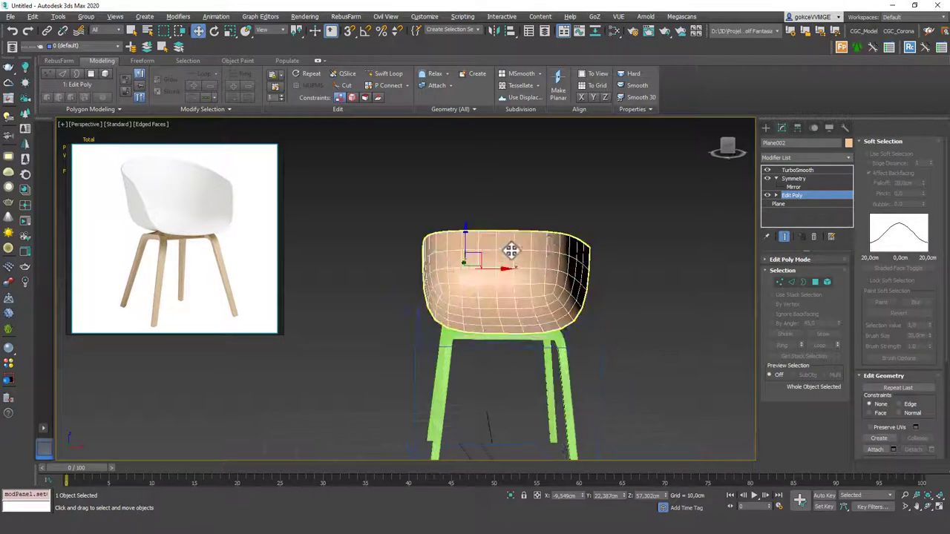
{"action": "left_click", "coordinate": [786, 235]}
{"action": "key", "text": "1"}
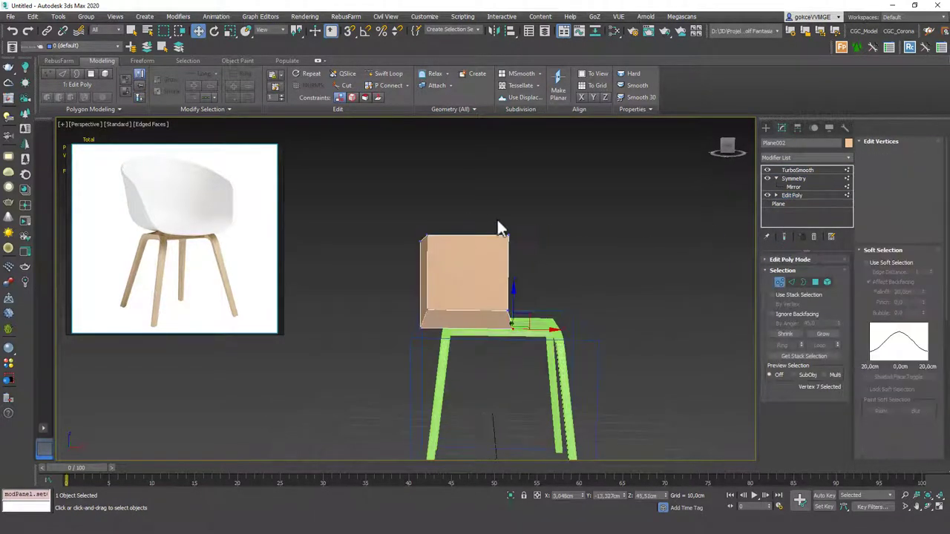
{"action": "key", "text": "grave"}
{"action": "left_click_drag", "start_coordinate": [509, 201], "coordinate": [505, 169]}
{"action": "key", "text": "ctrl+e"}
- Raise the backrest's top outer corner vertex to about Z 79,0 cm to slope the side rim
{"action": "left_click_drag", "start_coordinate": [432, 235], "coordinate": [430, 182]}
{"action": "key", "text": "ctrl+e"}
{"action": "middle_click_drag", "start_coordinate": [431, 182], "coordinate": [544, 205], "text": "alt"}
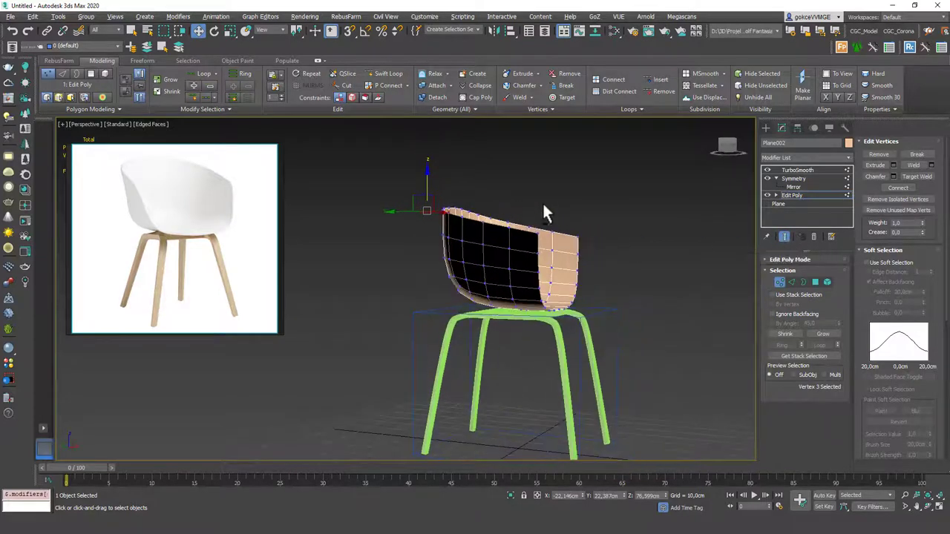
{"action": "key", "text": "ctrl+e"}
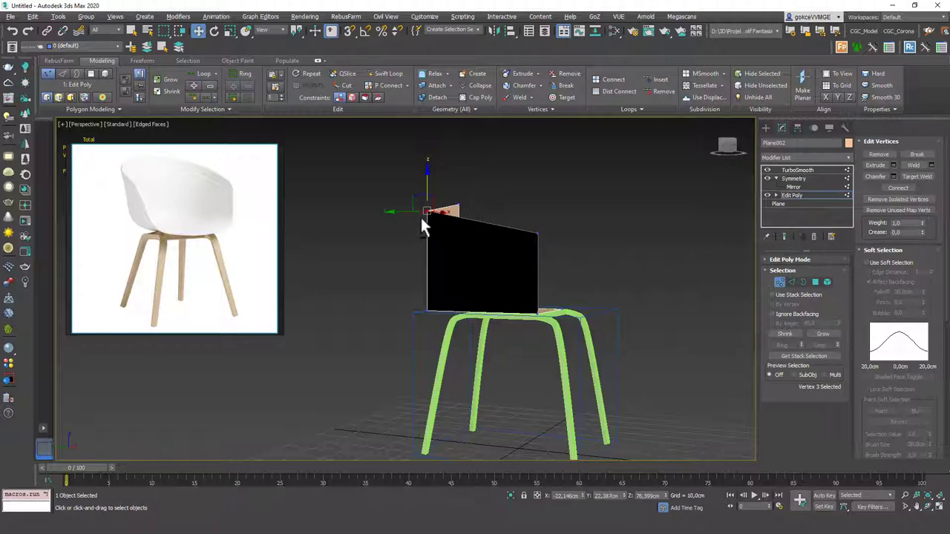
{"action": "key", "text": "ctrl+e"}
{"action": "middle_click_drag", "start_coordinate": [491, 227], "coordinate": [463, 227], "text": "alt"}
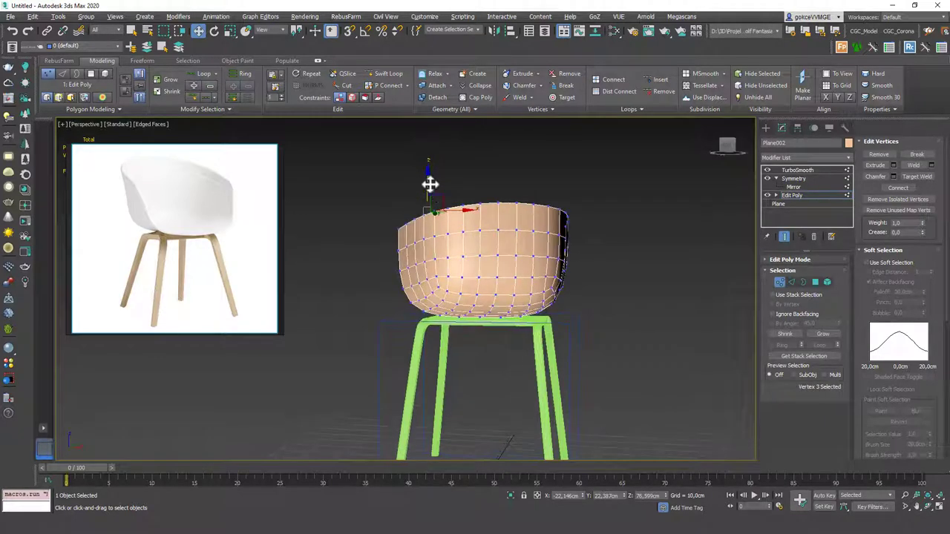
{"action": "middle_click_drag", "start_coordinate": [428, 179], "coordinate": [495, 186], "text": "alt"}
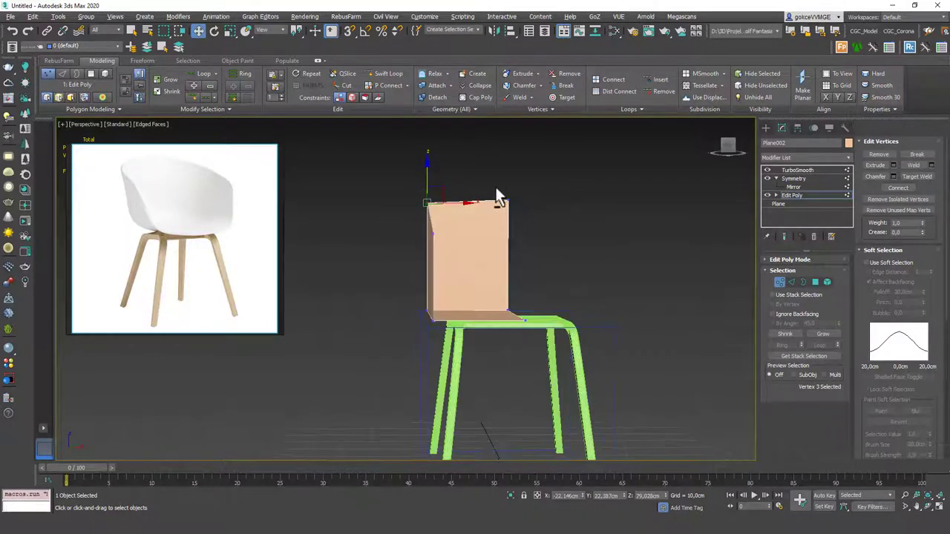
- Raise all three top rim vertices of the half shell together along Z
{"action": "key", "text": "ctrl+e"}
{"action": "left_click_drag", "start_coordinate": [459, 182], "coordinate": [458, 168]}
{"action": "middle_click_drag", "start_coordinate": [480, 199], "coordinate": [478, 215], "text": "alt"}
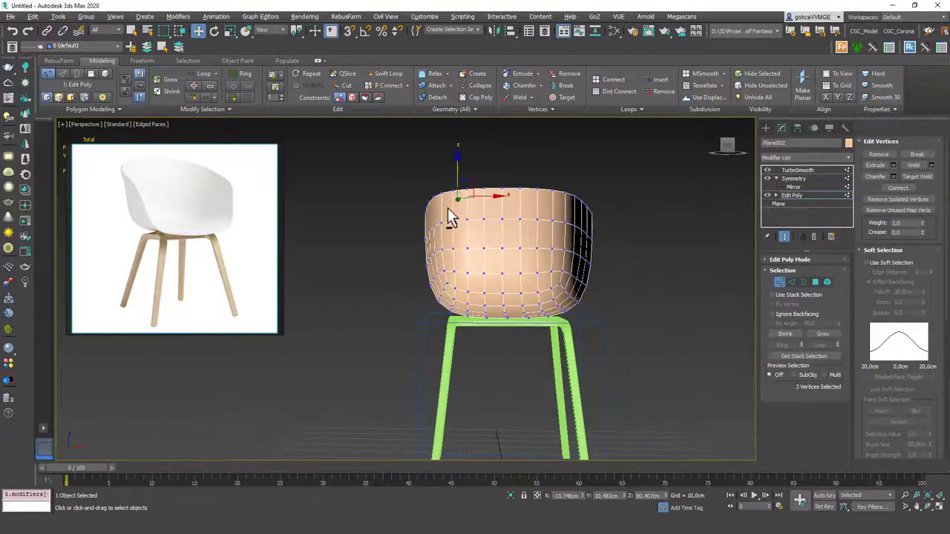
- Move the two outer top rim vertices about 3,2 cm outward along X to flare the shell's side
{"action": "key", "text": "ctrl+e"}
{"action": "left_click_drag", "start_coordinate": [404, 172], "coordinate": [447, 215]}
{"action": "key", "text": "ctrl+e"}
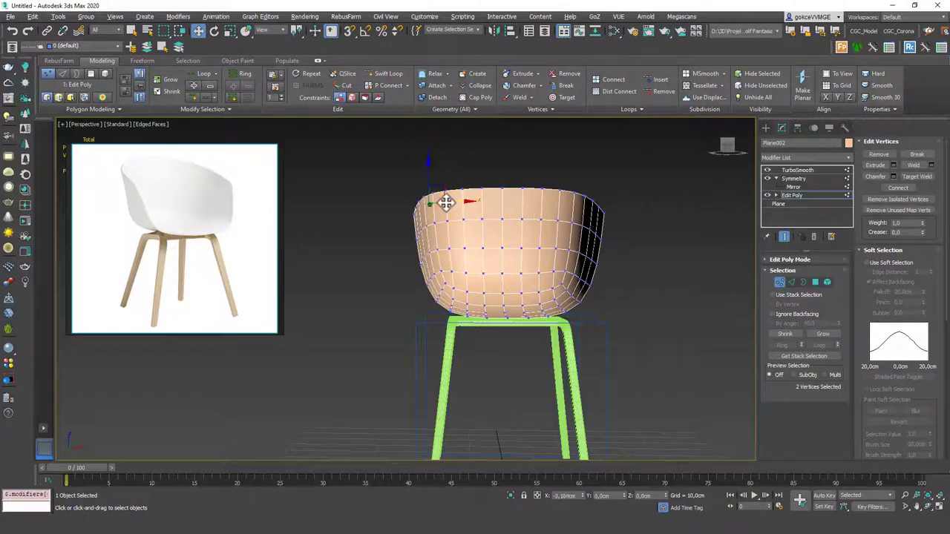
- Raise the backrest's top centre vertex further to arch the rear rim
{"action": "key", "text": "ctrl+e"}
{"action": "left_click", "coordinate": [512, 186]}
{"action": "key", "text": "ctrl+e"}
{"action": "left_click_drag", "start_coordinate": [513, 157], "coordinate": [512, 137]}
{"action": "middle_click_drag", "start_coordinate": [496, 185], "coordinate": [504, 226], "text": "alt"}
- Raise the backrest's top outer corner vertex to about Z 81,6 cm
{"action": "key", "text": "ctrl+e"}
{"action": "left_click", "coordinate": [458, 192]}
{"action": "key", "text": "ctrl+e"}
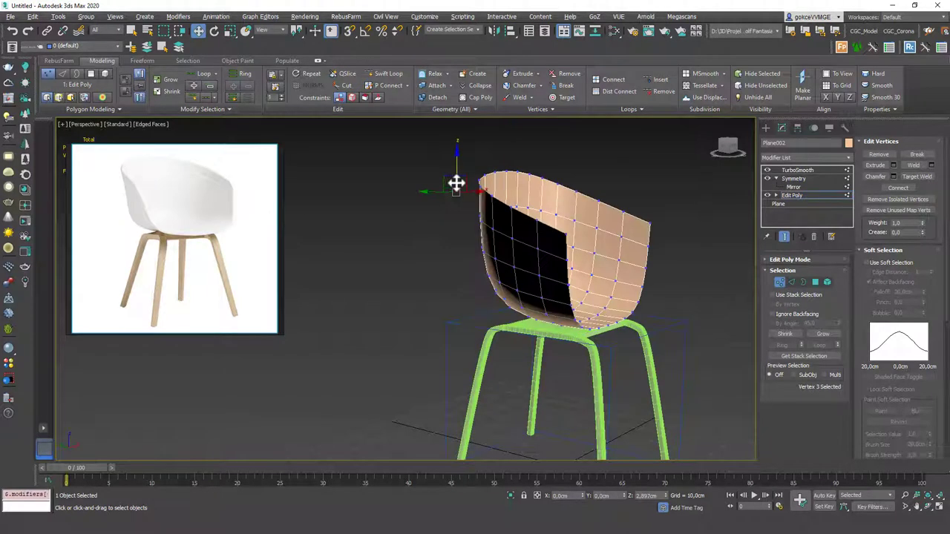
{"action": "middle_click_drag", "start_coordinate": [456, 184], "coordinate": [501, 272], "text": "alt"}
{"action": "scroll", "coordinate": [578, 319], "scroll_direction": "up", "scroll_amount": 3}
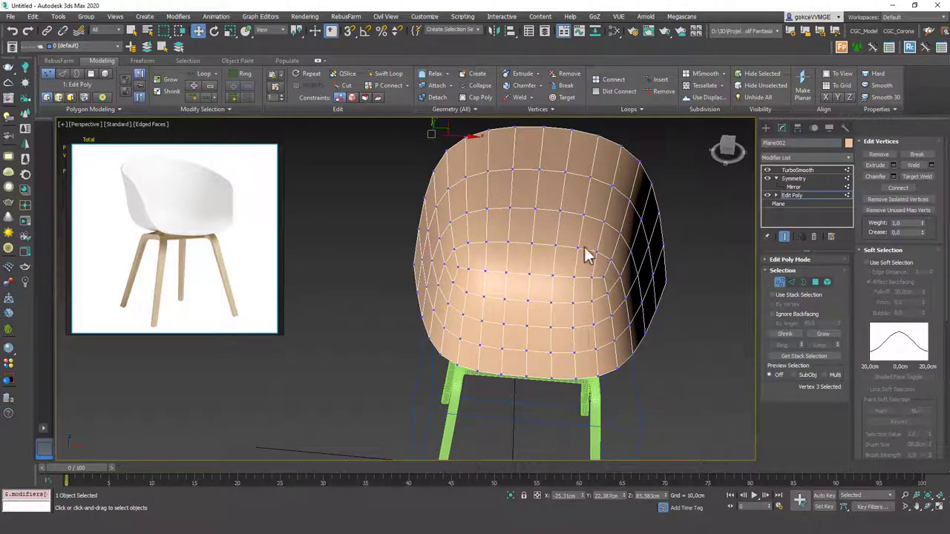
- Insert two Swift Loop edge loops near the rear corner, one through backrest and seat, the other through side and seat
{"action": "key", "text": "ctrl+e"}
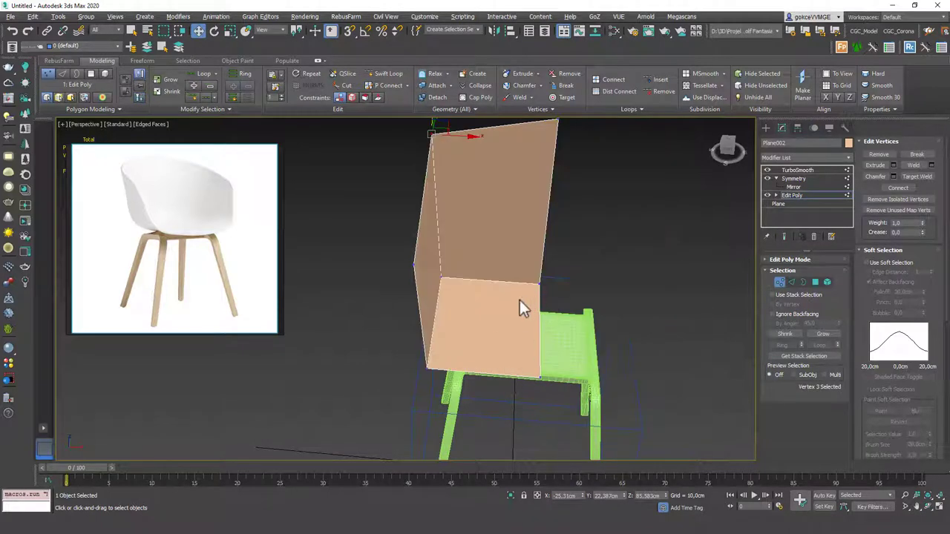
{"action": "key", "text": "alt+shift+w"}
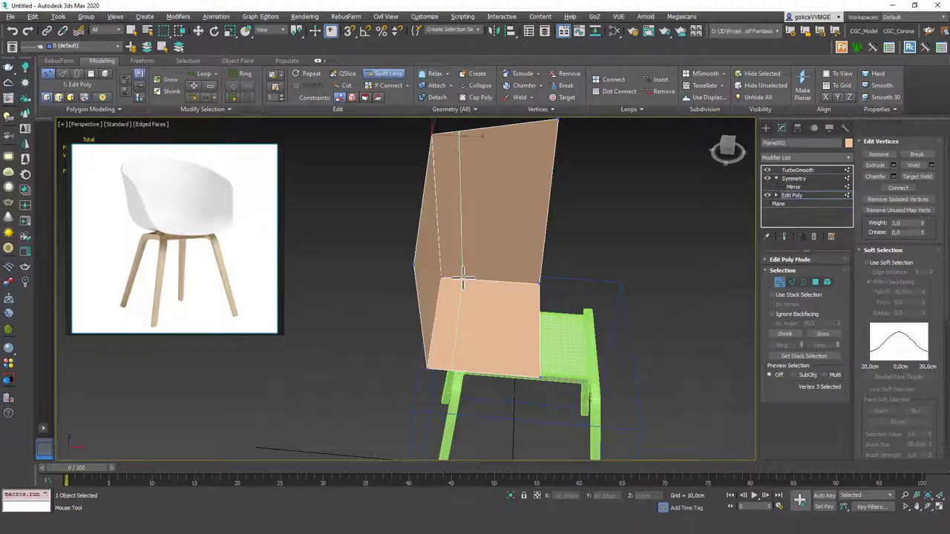
{"action": "key", "text": "2"}
{"action": "middle_click_drag", "start_coordinate": [483, 339], "coordinate": [448, 339], "text": "alt"}
{"action": "left_click", "coordinate": [471, 299]}
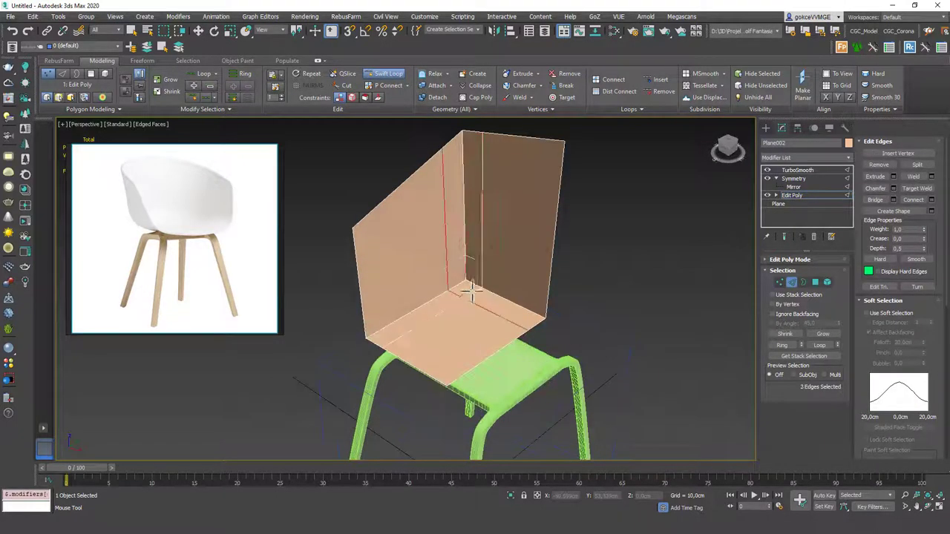
{"action": "key", "text": "w"}
{"action": "key", "text": "f"}
{"action": "mouse_move", "coordinate": [512, 295]}
{"action": "middle_mouse_down", "text": "alt"}
{"action": "mouse_move", "coordinate": [532, 297]}
{"action": "mouse_move", "coordinate": [532, 306]}
{"action": "mouse_move", "coordinate": [504, 293]}
{"action": "mouse_move", "coordinate": [509, 301]}
{"action": "mouse_move", "coordinate": [521, 298]}
{"action": "mouse_move", "coordinate": [519, 288]}
{"action": "middle_mouse_up", "text": "alt"}
{"action": "key", "text": "grave"}
{"action": "middle_click_drag", "start_coordinate": [479, 194], "coordinate": [477, 215], "text": "alt"}
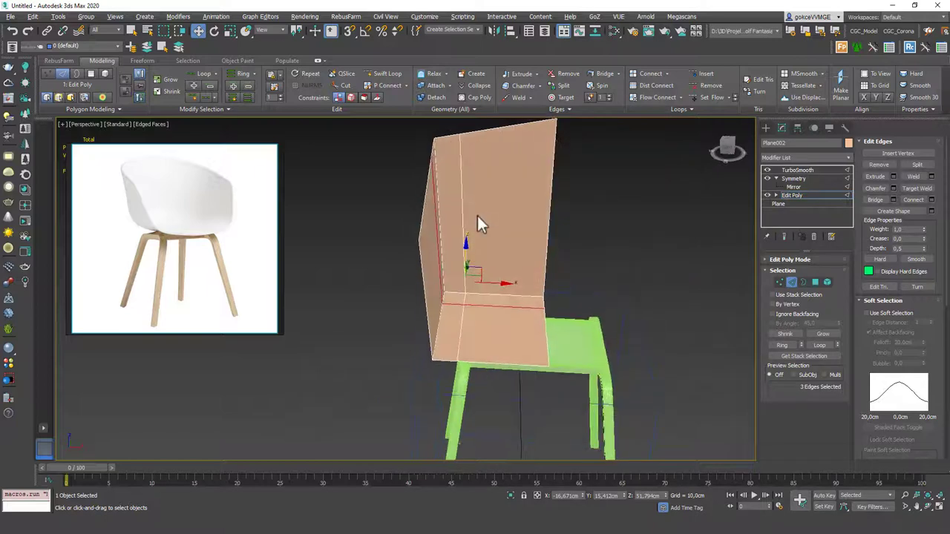
- Select the new loop's backrest edge and the adjoining seat edge and move them inward along X to about -14,7 cm
{"action": "left_click", "coordinate": [463, 268]}
{"action": "middle_click_drag", "start_coordinate": [483, 262], "coordinate": [477, 221], "text": "alt"}
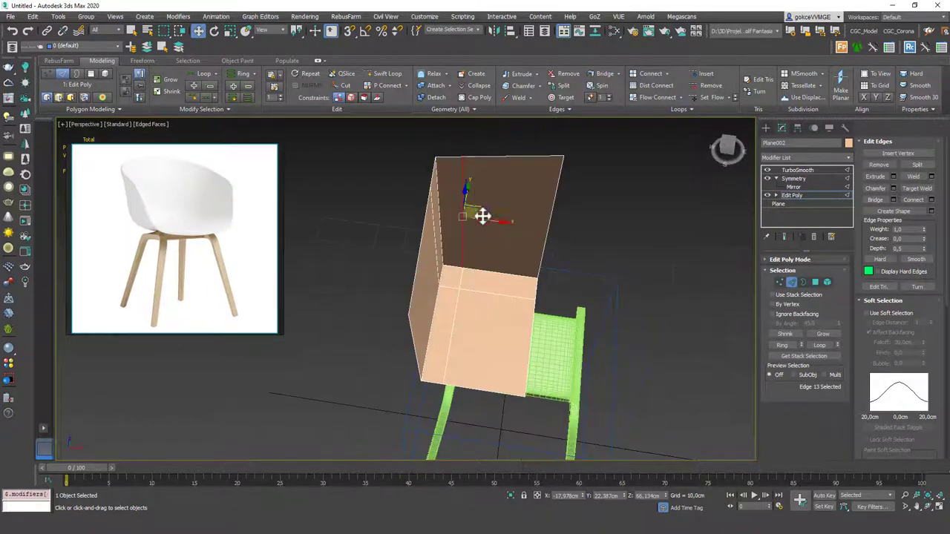
{"action": "key", "text": "ctrl+e"}
{"action": "left_click_drag", "start_coordinate": [478, 238], "coordinate": [500, 236]}
{"action": "key", "text": "ctrl+e"}
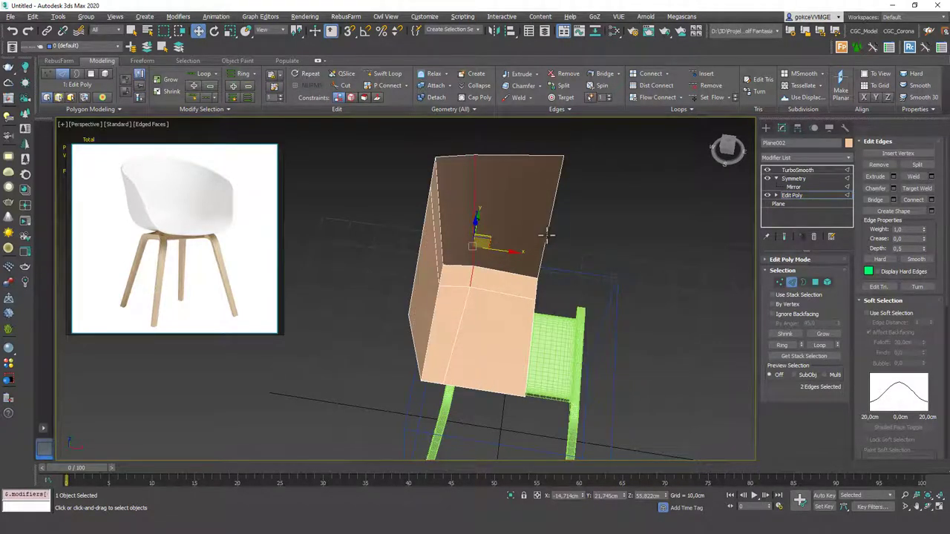
- Push the two selected edges back along Y to about 26,5 cm to round the backrest's rear
{"action": "key", "text": "ctrl+e"}
{"action": "middle_click_drag", "start_coordinate": [548, 263], "coordinate": [570, 228], "text": "alt"}
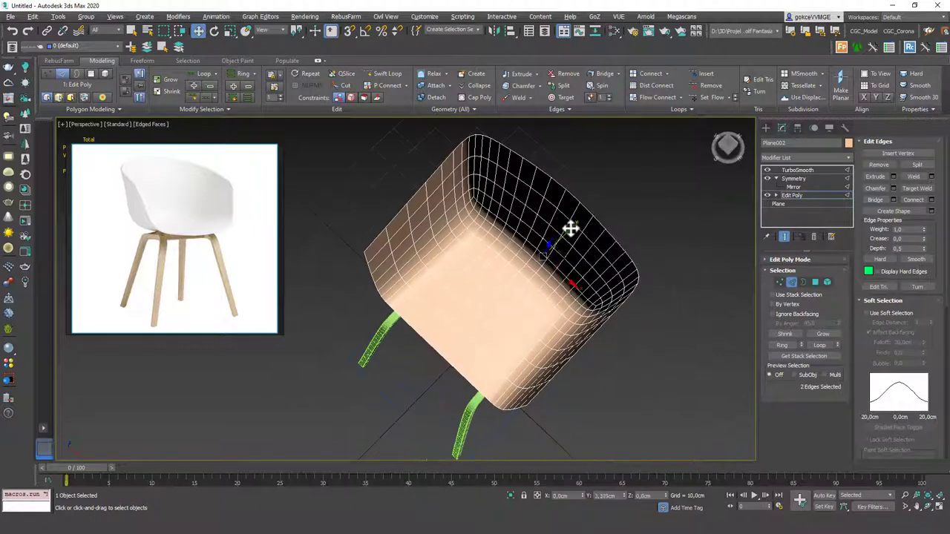
{"action": "left_click_drag", "start_coordinate": [570, 228], "coordinate": [549, 227]}
{"action": "key", "text": "ctrl+e"}
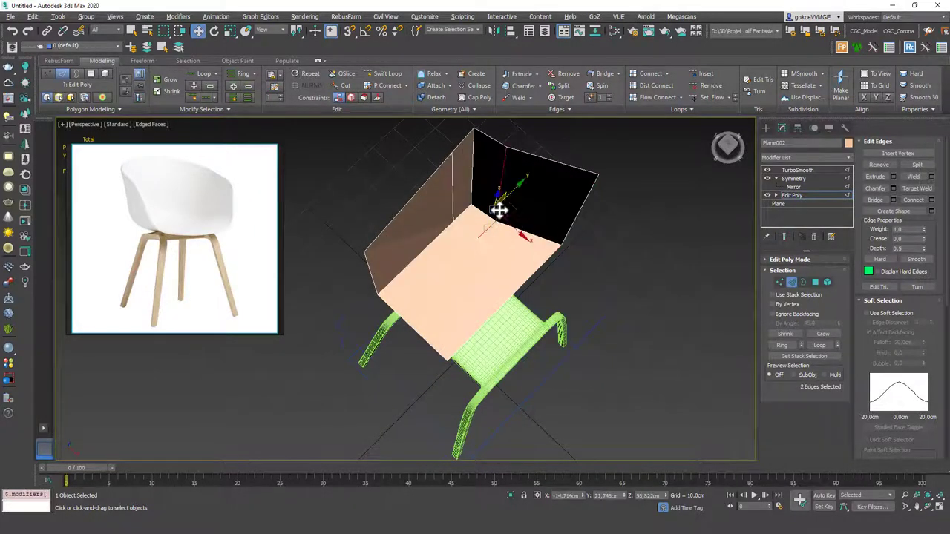
{"action": "key", "text": "ctrl+e"}
{"action": "left_click_drag", "start_coordinate": [518, 186], "coordinate": [531, 177]}
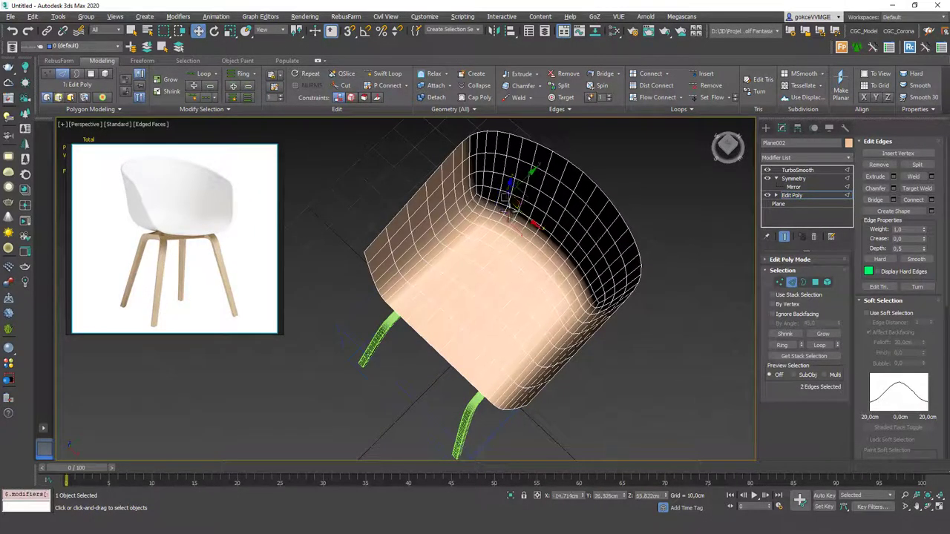
- Raise the vertex on the backrest's top edge, between the centre line and outer corner, by about 2 cm along Z
{"action": "middle_click_drag", "start_coordinate": [507, 197], "coordinate": [398, 297], "text": "alt"}
{"action": "key", "text": "ctrl+e"}
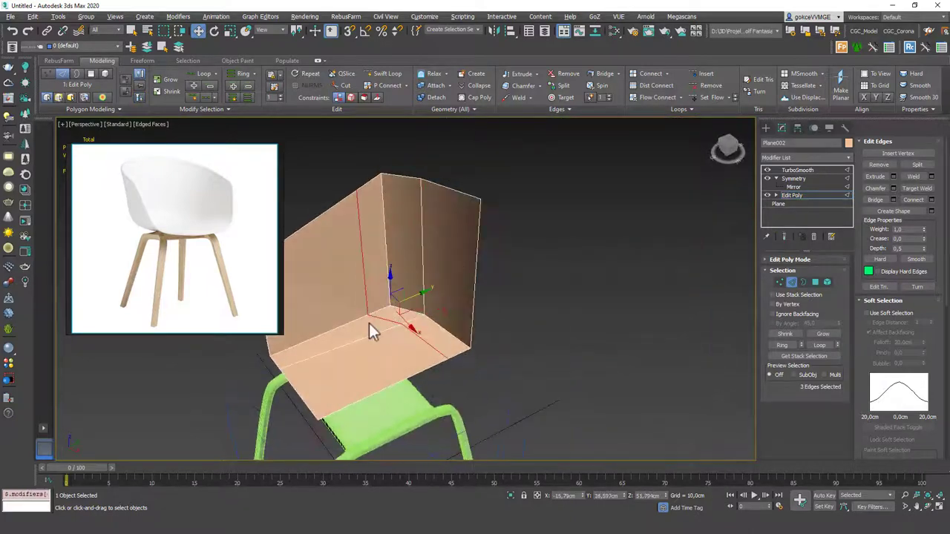
{"action": "left_click", "coordinate": [369, 323]}
{"action": "middle_click_drag", "start_coordinate": [348, 182], "coordinate": [337, 215], "text": "alt"}
{"action": "key", "text": "ctrl+e"}
{"action": "key", "text": "ctrl+e"}
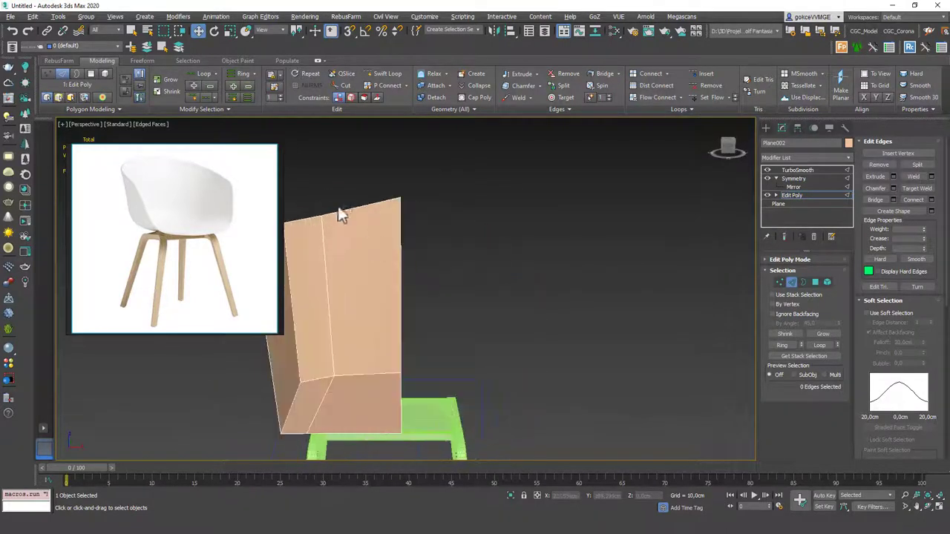
{"action": "key", "text": "1"}
{"action": "left_click", "coordinate": [326, 215]}
{"action": "key", "text": "ctrl+e"}
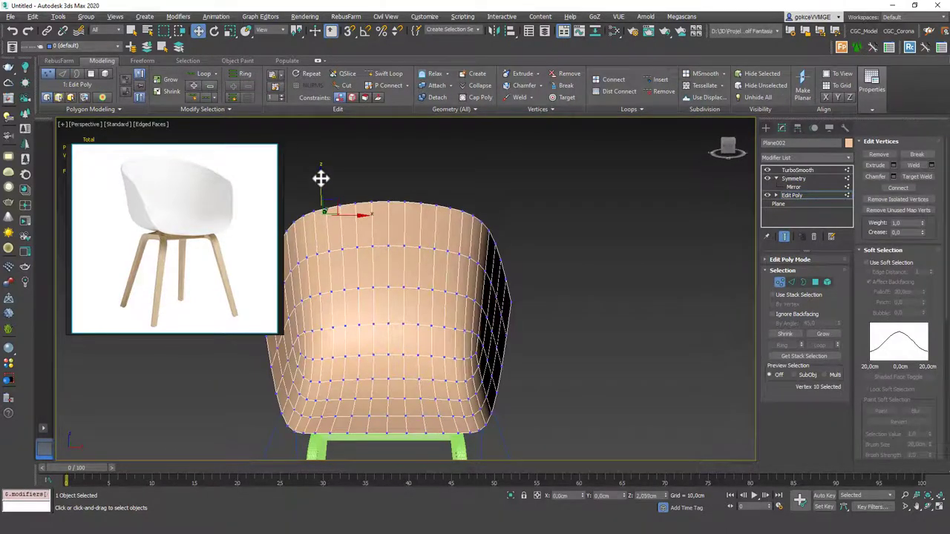
- Select the four vertices along the seat's outer side and move them inward along X to narrow the seat
{"action": "middle_click_drag", "start_coordinate": [321, 177], "coordinate": [380, 232], "text": "alt"}
{"action": "key", "text": "ctrl+e"}
{"action": "key", "text": "ctrl+e"}
{"action": "left_click_drag", "start_coordinate": [340, 336], "coordinate": [372, 332]}
{"action": "left_click", "coordinate": [372, 330]}
{"action": "key", "text": "ctrl+z"}
{"action": "middle_click_drag", "start_coordinate": [371, 333], "coordinate": [353, 333], "text": "alt"}
{"action": "key", "text": "ctrl+e"}
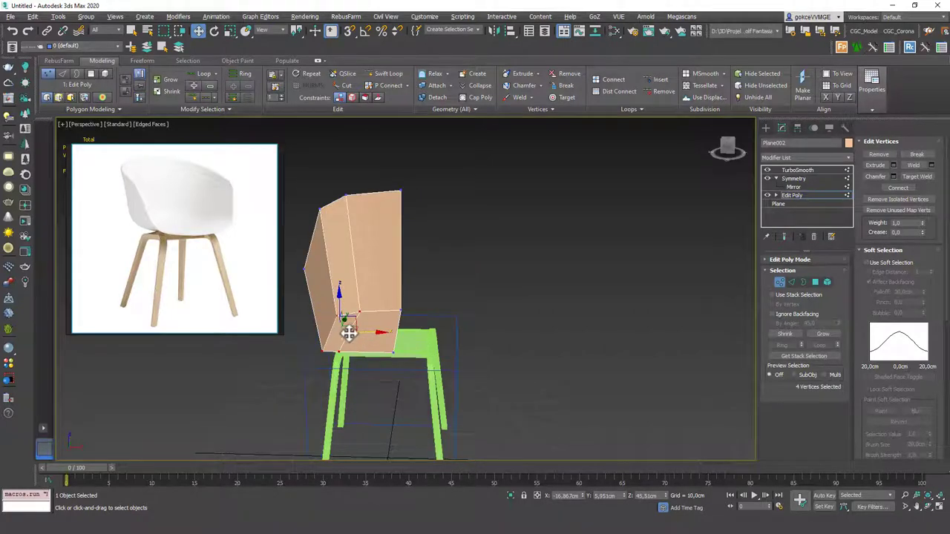
{"action": "key", "text": "ctrl+e"}
{"action": "left_click_drag", "start_coordinate": [366, 354], "coordinate": [382, 357]}
{"action": "key", "text": "ctrl+e"}
- Move the inner vertex on the rear seat seam about 3 cm inward along X
{"action": "left_click", "coordinate": [362, 312]}
{"action": "key", "text": "ctrl+e"}
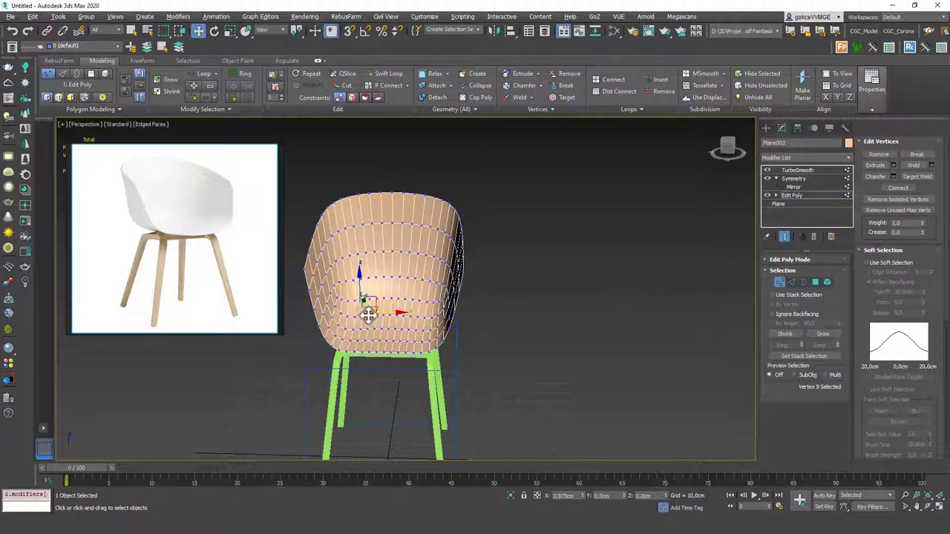
{"action": "key", "text": "ctrl+e"}
- Move the two front vertices of the side panel backward along Y to slant the armrest's front
{"action": "middle_click_drag", "start_coordinate": [367, 315], "coordinate": [479, 282], "text": "alt"}
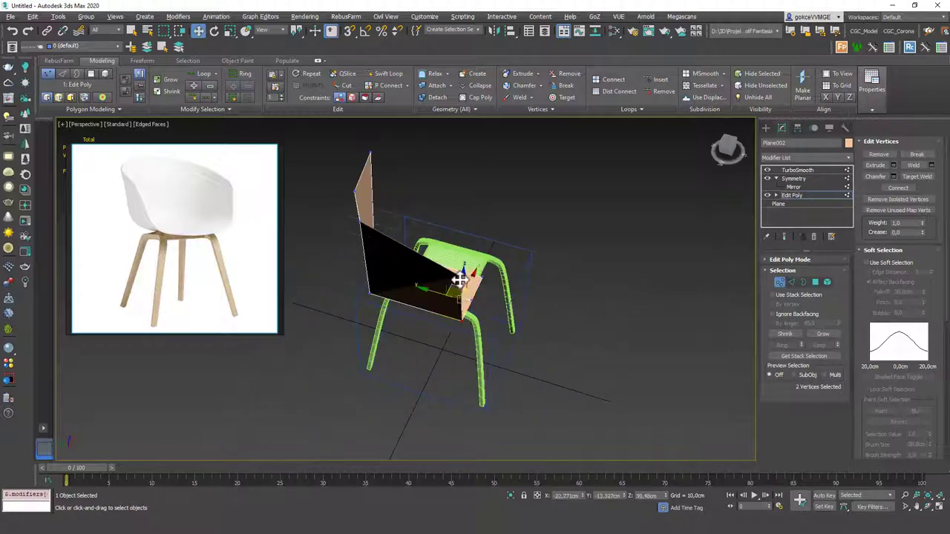
{"action": "key", "text": "ctrl+e"}
{"action": "left_click_drag", "start_coordinate": [438, 293], "coordinate": [426, 292]}
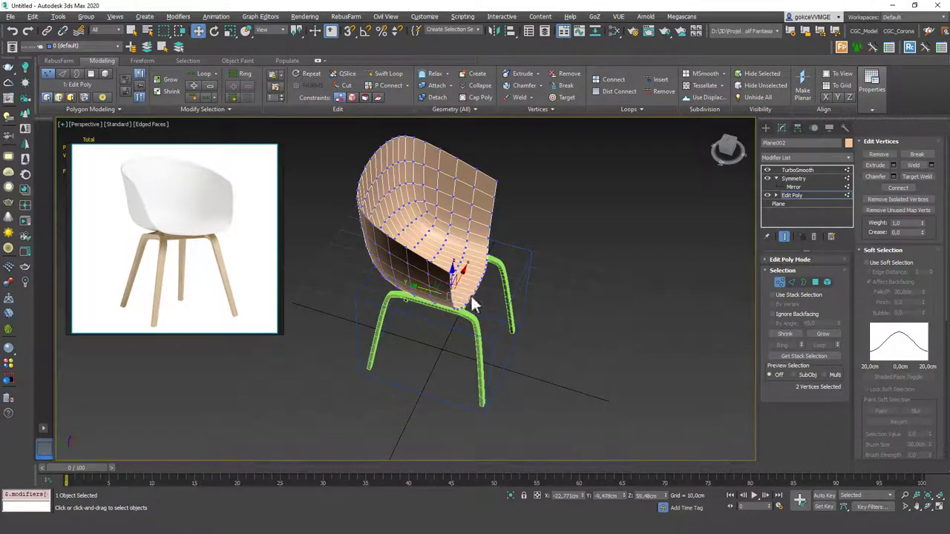
- Reshape the seat's front edge by shifting its vertices along Y, bringing the four front shell vertices to about Y -22 cm
{"action": "middle_click_drag", "start_coordinate": [471, 294], "coordinate": [498, 219], "text": "alt"}
{"action": "key", "text": "ctrl+e"}
{"action": "key", "text": "ctrl+e"}
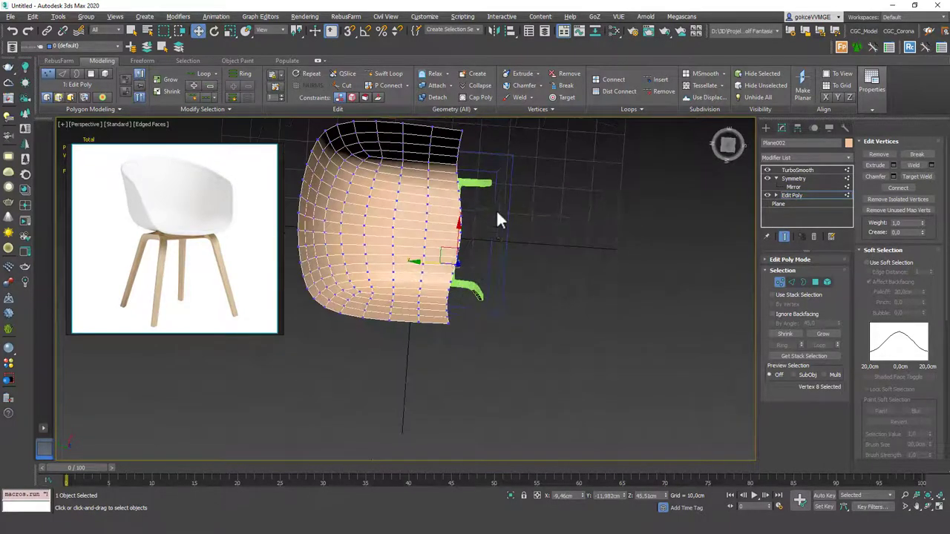
{"action": "key", "text": "ctrl+e"}
{"action": "left_click", "coordinate": [444, 301]}
{"action": "key", "text": "ctrl+e"}
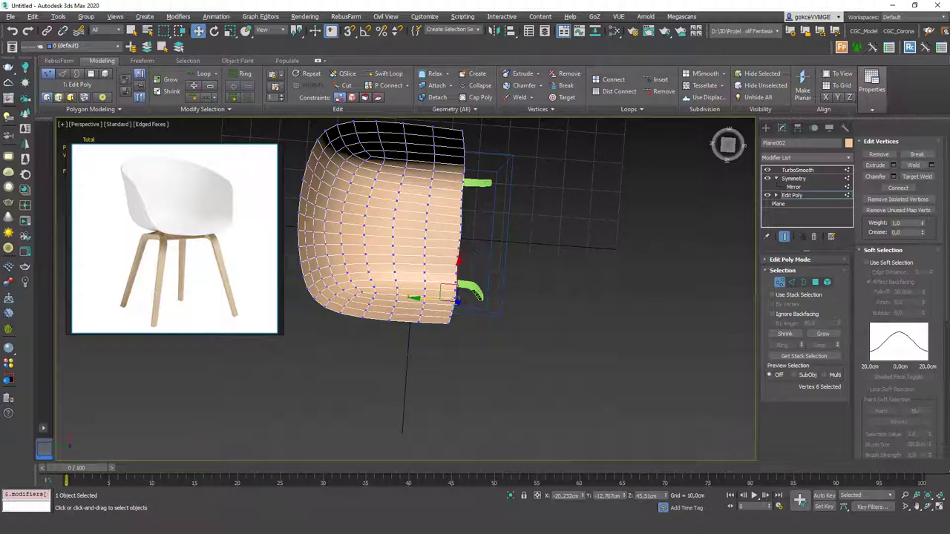
{"action": "scroll", "coordinate": [512, 138], "scroll_direction": "down", "scroll_amount": 3}
{"action": "middle_click_drag", "start_coordinate": [444, 247], "coordinate": [516, 199], "text": "alt"}
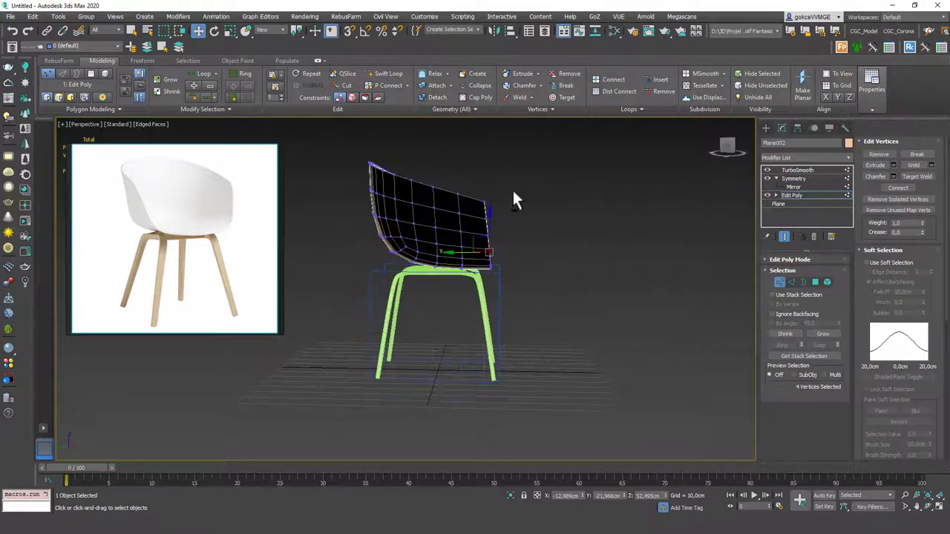
- Select the six backrest vertices and move them forward along Y by about 3,2 cm
{"action": "key", "text": "shift+e"}
{"action": "left_click_drag", "start_coordinate": [412, 308], "coordinate": [413, 308]}
{"action": "key", "text": "ctrl+e"}
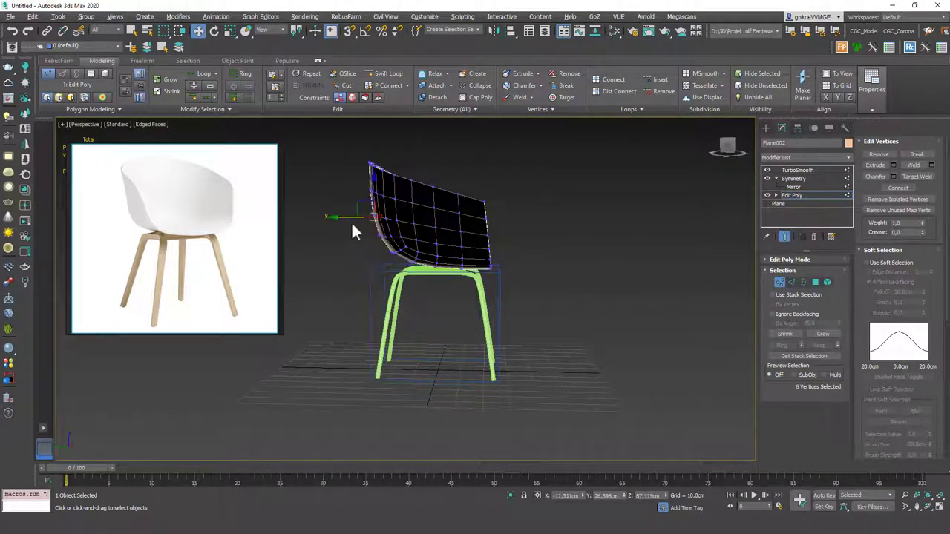
{"action": "left_click_drag", "start_coordinate": [359, 219], "coordinate": [360, 221]}
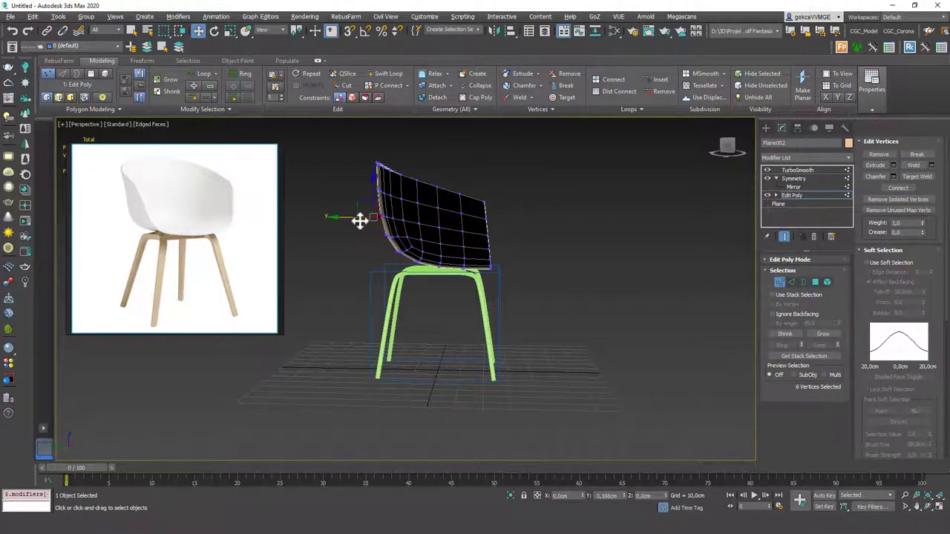
{"action": "key", "text": "shift+e"}
- Insert a Swift Loop edge loop crosswise through the seat and up the side panel
{"action": "middle_click_drag", "start_coordinate": [398, 284], "coordinate": [401, 261], "text": "alt"}
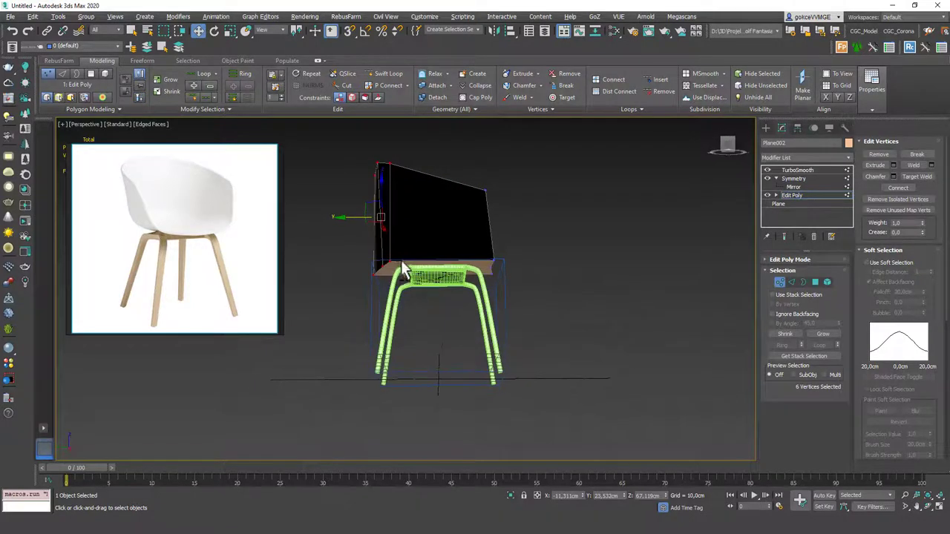
{"action": "key", "text": "alt+1"}
{"action": "middle_click_drag", "start_coordinate": [425, 231], "coordinate": [408, 282], "text": "alt"}
{"action": "left_click", "coordinate": [386, 282]}
{"action": "key", "text": "shift+e"}
{"action": "right_click", "coordinate": [445, 225]}
{"action": "key", "text": "ctrl+e"}
{"action": "scroll", "coordinate": [394, 263], "scroll_direction": "up", "scroll_amount": 6}
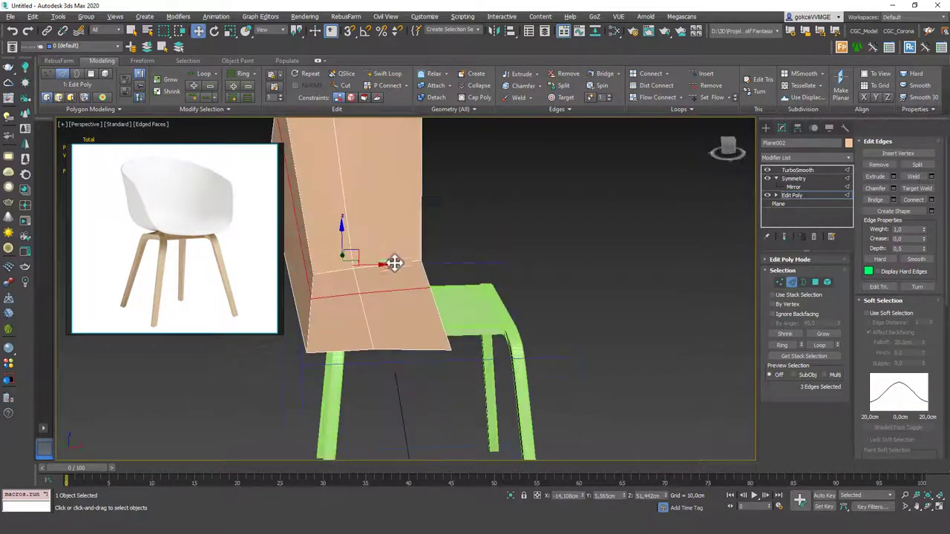
- Select the four seam edges joining the seat to the side and backrest and raise them to about Z 49,6 cm
{"action": "key", "text": "1"}
{"action": "key", "text": "4"}
{"action": "left_click", "coordinate": [390, 321]}
{"action": "middle_click_drag", "start_coordinate": [390, 322], "coordinate": [360, 319], "text": "alt"}
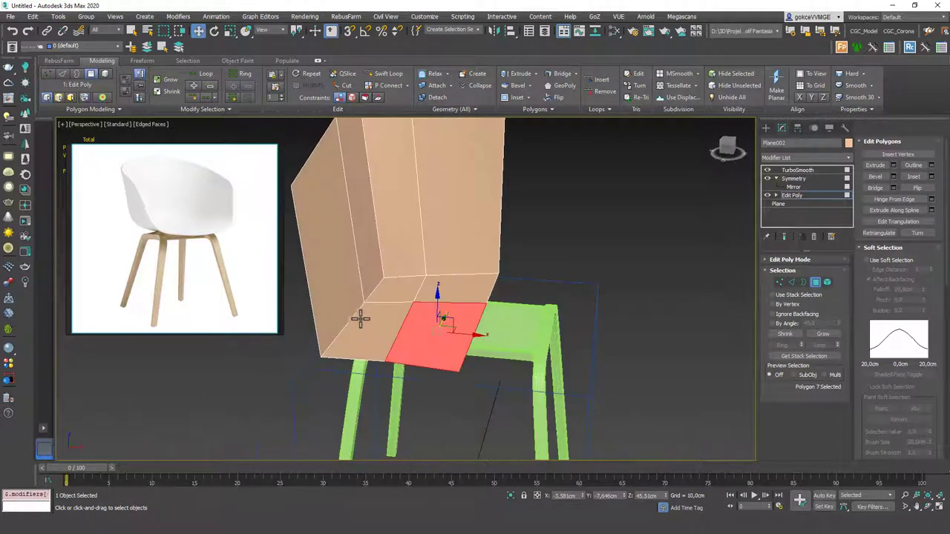
{"action": "key", "text": "2"}
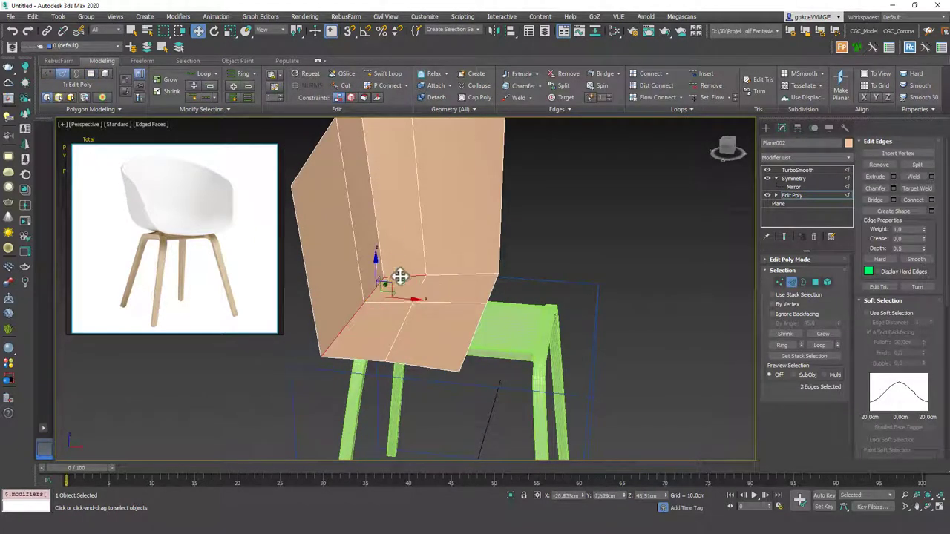
{"action": "scroll", "coordinate": [424, 265], "scroll_direction": "down", "scroll_amount": 2}
{"action": "middle_click_drag", "start_coordinate": [407, 267], "coordinate": [424, 269], "text": "alt"}
{"action": "key", "text": "ctrl+e"}
{"action": "left_click_drag", "start_coordinate": [406, 256], "coordinate": [404, 239]}
{"action": "mouse_move", "coordinate": [404, 239]}
{"action": "middle_mouse_down", "text": "alt"}
{"action": "mouse_move", "coordinate": [468, 239]}
{"action": "mouse_move", "coordinate": [409, 250]}
{"action": "mouse_move", "coordinate": [420, 262]}
{"action": "mouse_move", "coordinate": [376, 293]}
{"action": "mouse_move", "coordinate": [352, 282]}
{"action": "mouse_move", "coordinate": [364, 330]}
{"action": "mouse_move", "coordinate": [426, 303]}
{"action": "mouse_move", "coordinate": [421, 247]}
{"action": "middle_mouse_up", "text": "alt"}
{"action": "key", "text": "ctrl+e"}
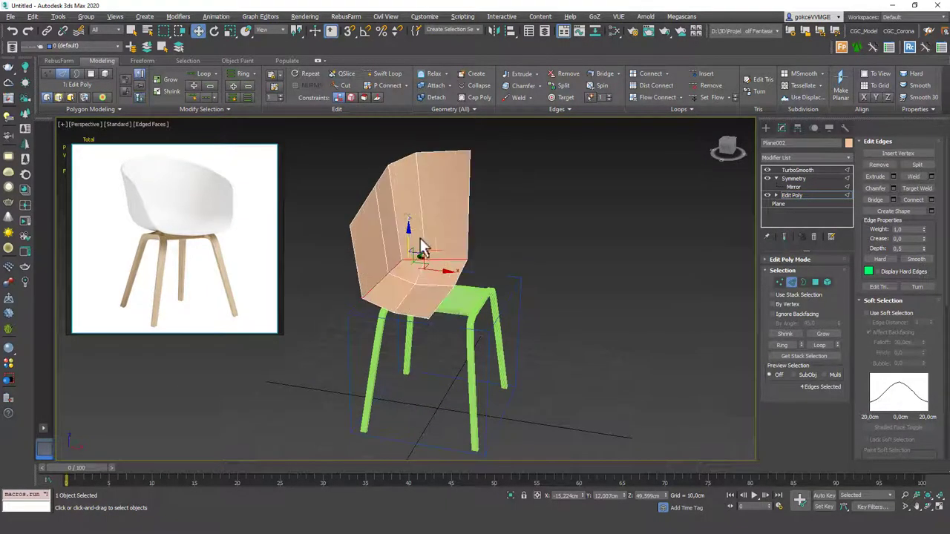
- Insert a horizontal Swift Loop edge loop through the side panel and backrest at about half their height
{"action": "key", "text": "alt+shift+w"}
{"action": "left_click", "coordinate": [381, 228]}
{"action": "key", "text": "w"}
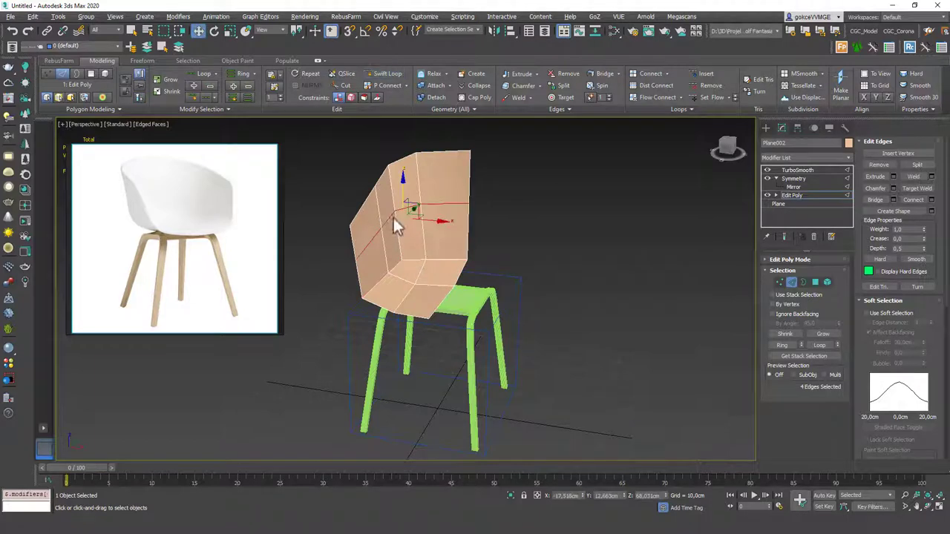
{"action": "key", "text": "ctrl+q"}
{"action": "middle_click_drag", "start_coordinate": [413, 207], "coordinate": [436, 219], "text": "alt"}
{"action": "key", "text": "ctrl+e"}
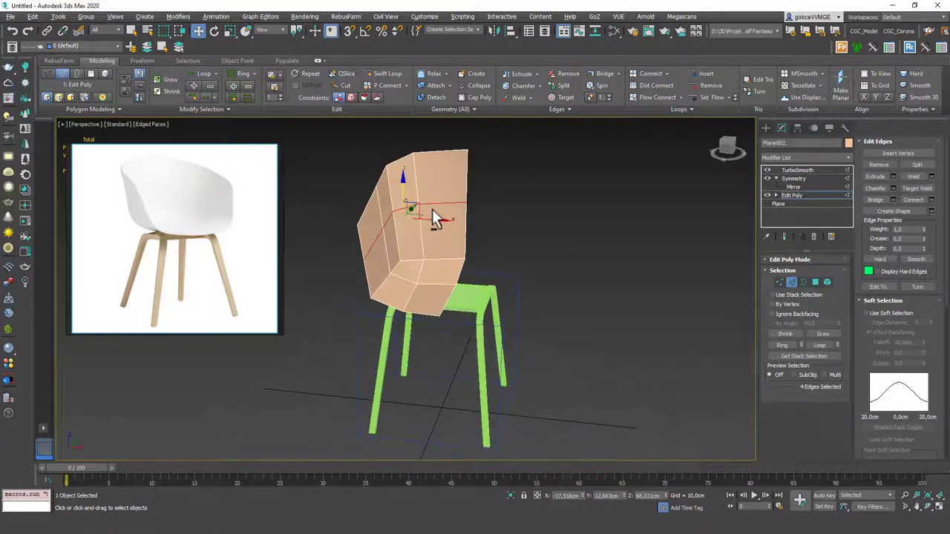
- Push the four edges of the horizontal loop outward by about 2,2 cm along X and 1,4 cm back along Y
{"action": "left_click", "coordinate": [364, 213]}
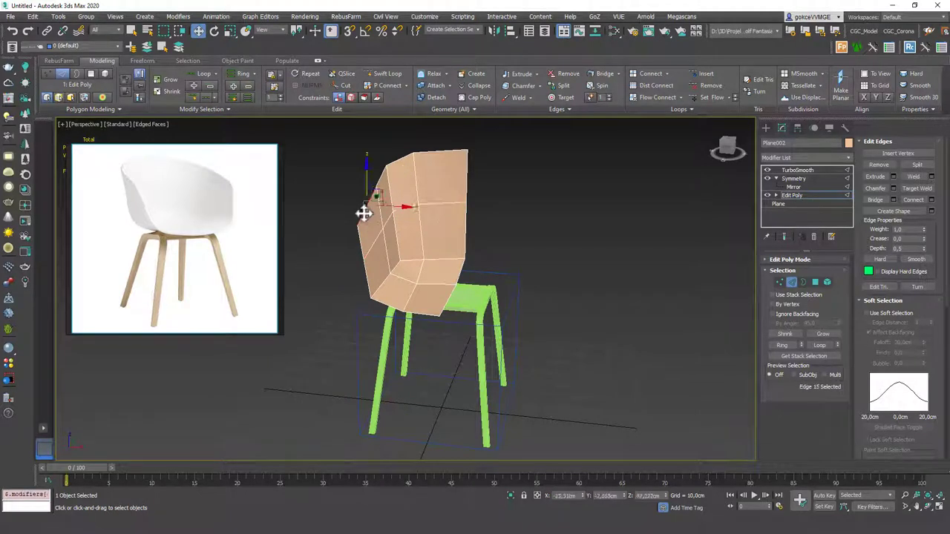
{"action": "key", "text": "ctrl+e"}
{"action": "middle_click_drag", "start_coordinate": [414, 194], "coordinate": [420, 247], "text": "alt"}
{"action": "left_click_drag", "start_coordinate": [420, 161], "coordinate": [414, 155]}
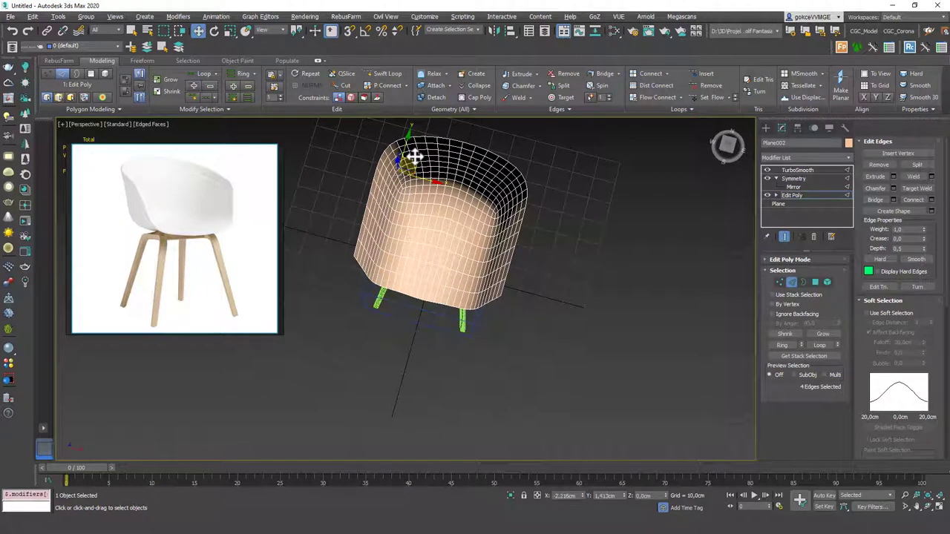
- Select the three mid-height vertices of the side panel and move them outward to about X -27,5 cm
{"action": "middle_click_drag", "start_coordinate": [475, 158], "coordinate": [384, 232], "text": "alt"}
{"action": "key", "text": "1"}
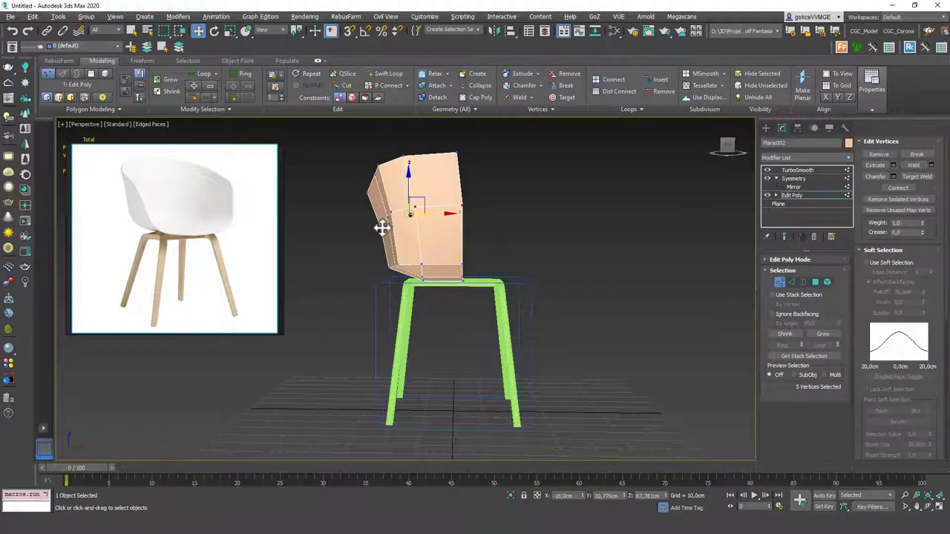
{"action": "left_click", "coordinate": [387, 221]}
{"action": "key", "text": "ctrl+q"}
{"action": "left_click_drag", "start_coordinate": [400, 206], "coordinate": [387, 213]}
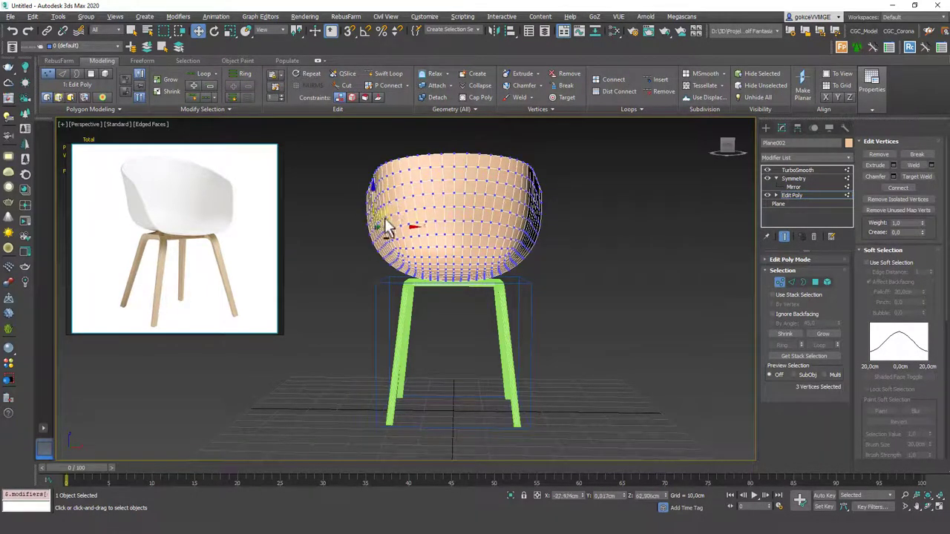
{"action": "middle_click_drag", "start_coordinate": [386, 221], "coordinate": [417, 277], "text": "alt"}
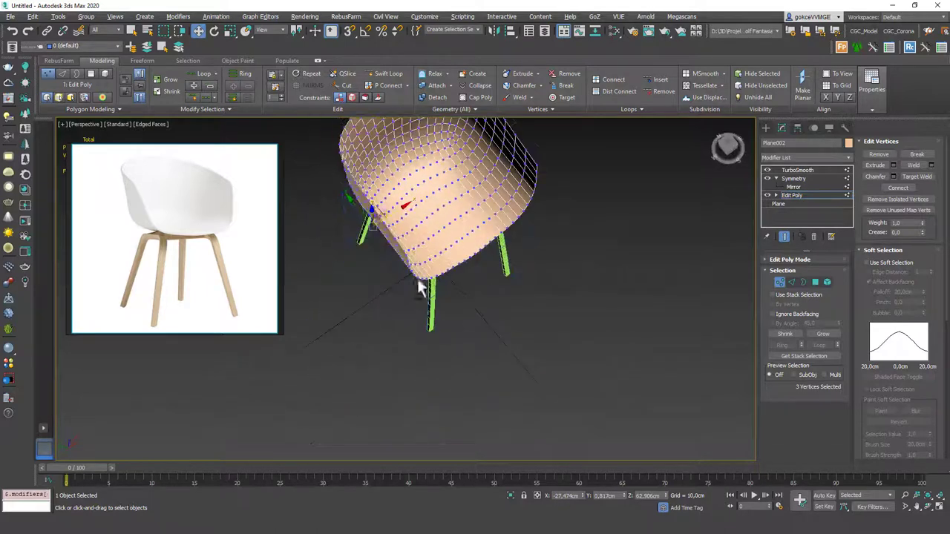
- Select the vertex at the rear seat-to-backrest seam and examine the smoothed shell's profile from the front, above and side
{"action": "scroll", "coordinate": [431, 235], "scroll_direction": "down", "scroll_amount": 4}
{"action": "middle_click_drag", "start_coordinate": [432, 233], "coordinate": [440, 319], "text": "alt"}
{"action": "scroll", "coordinate": [469, 251], "scroll_direction": "up", "scroll_amount": 5}
{"action": "left_click_drag", "start_coordinate": [455, 303], "coordinate": [481, 279]}
{"action": "key", "text": "space"}
{"action": "middle_click_drag", "start_coordinate": [431, 305], "coordinate": [412, 271], "text": "alt"}
{"action": "mouse_move", "coordinate": [414, 356]}
{"action": "middle_mouse_down", "text": "alt"}
{"action": "mouse_move", "coordinate": [426, 343]}
{"action": "mouse_move", "coordinate": [418, 302]}
{"action": "mouse_move", "coordinate": [432, 339]}
{"action": "mouse_move", "coordinate": [424, 341]}
{"action": "middle_mouse_up", "text": "alt"}
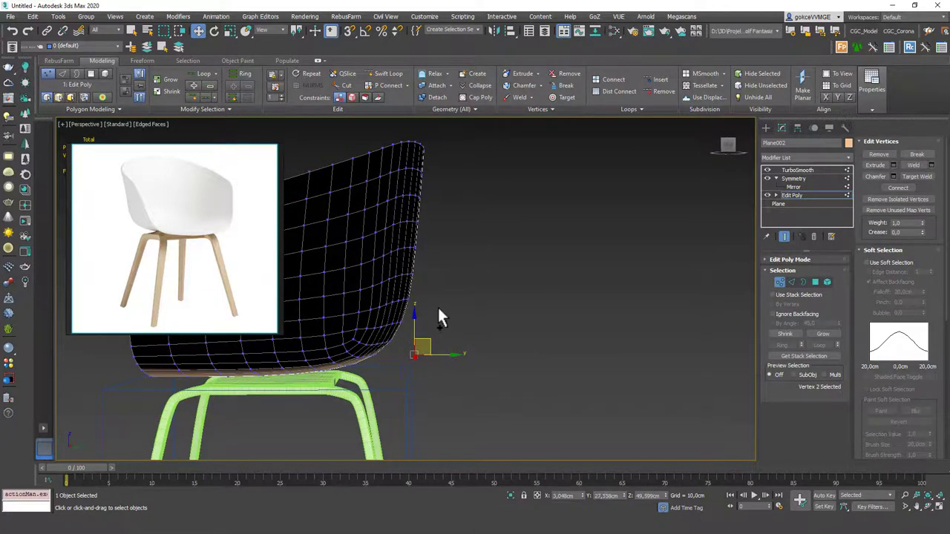
{"action": "middle_click_drag", "start_coordinate": [438, 310], "coordinate": [419, 297], "text": "alt"}
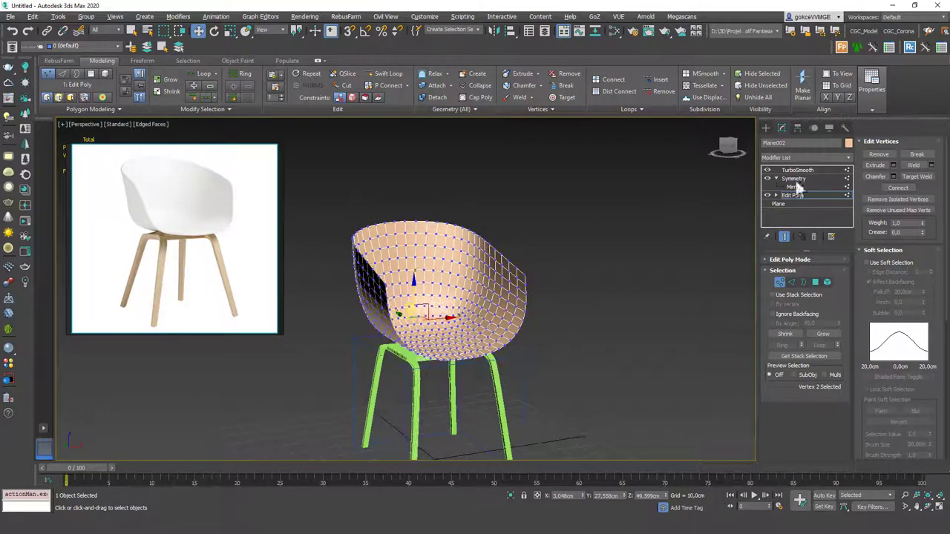
- Add a Shell modifier above TurboSmooth to thicken the seat, and an Edit Poly modifier on top of the stack
{"action": "left_click", "coordinate": [803, 171]}
{"action": "left_click", "coordinate": [792, 158]}
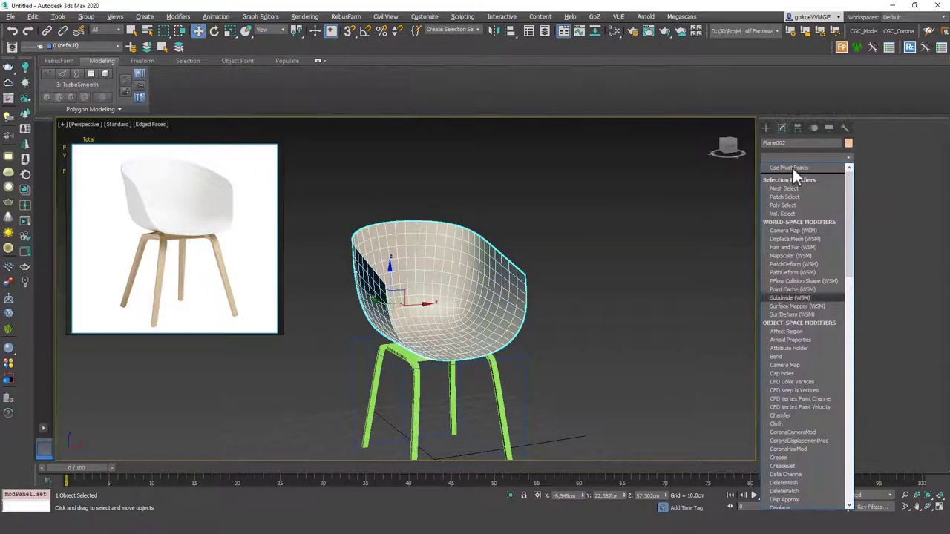
{"action": "key", "text": "h"}
{"action": "key", "text": "Return"}
{"action": "scroll", "coordinate": [497, 282], "scroll_direction": "up", "scroll_amount": 10}
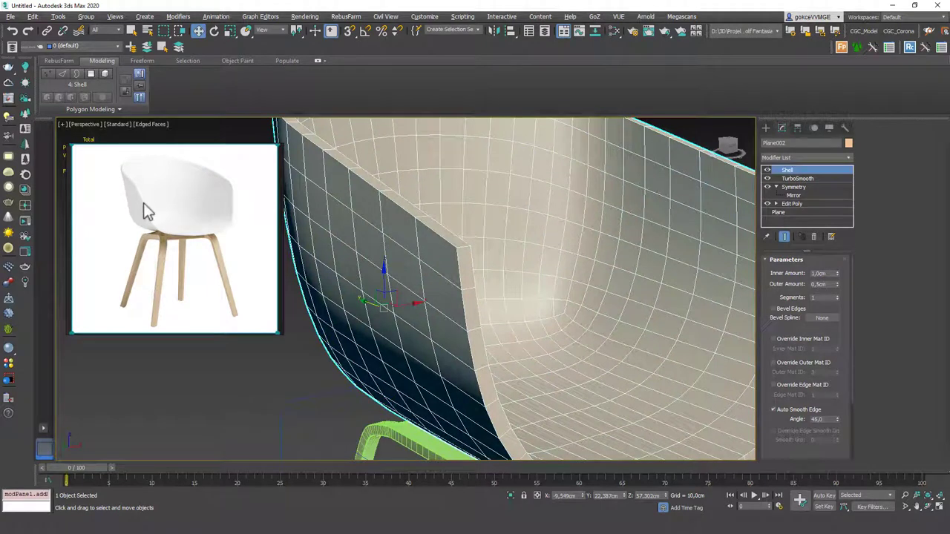
{"action": "left_click", "coordinate": [788, 158]}
{"action": "type", "text": "esh"}
{"action": "left_click", "coordinate": [786, 193]}
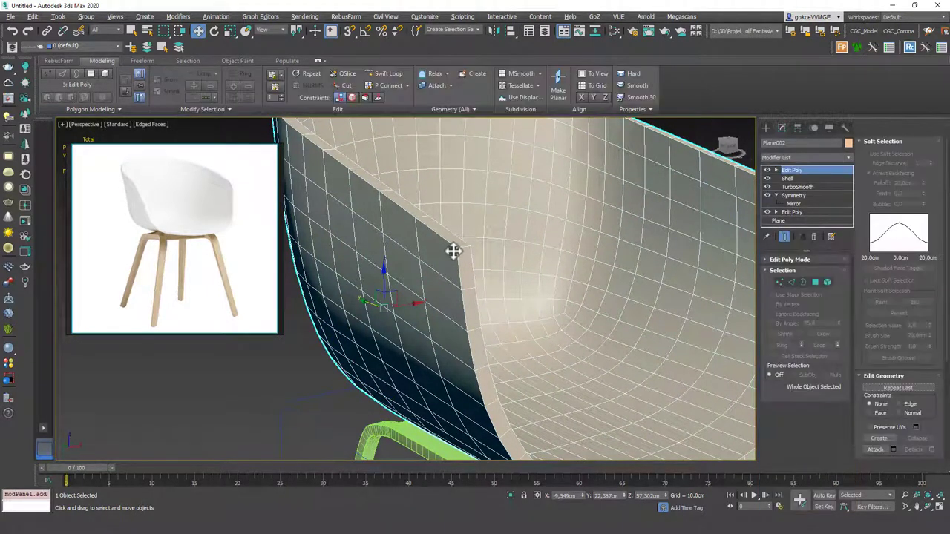
- Select the thickness edges at both armrests' front upper corners and chamfer them by about 2,29 cm with 6 segments
{"action": "key", "text": "2"}
{"action": "left_click", "coordinate": [463, 247]}
{"action": "scroll", "coordinate": [454, 208], "scroll_direction": "down", "scroll_amount": 5}
{"action": "middle_click_drag", "start_coordinate": [505, 182], "coordinate": [349, 200]}
{"action": "scroll", "coordinate": [518, 248], "scroll_direction": "up", "scroll_amount": 5}
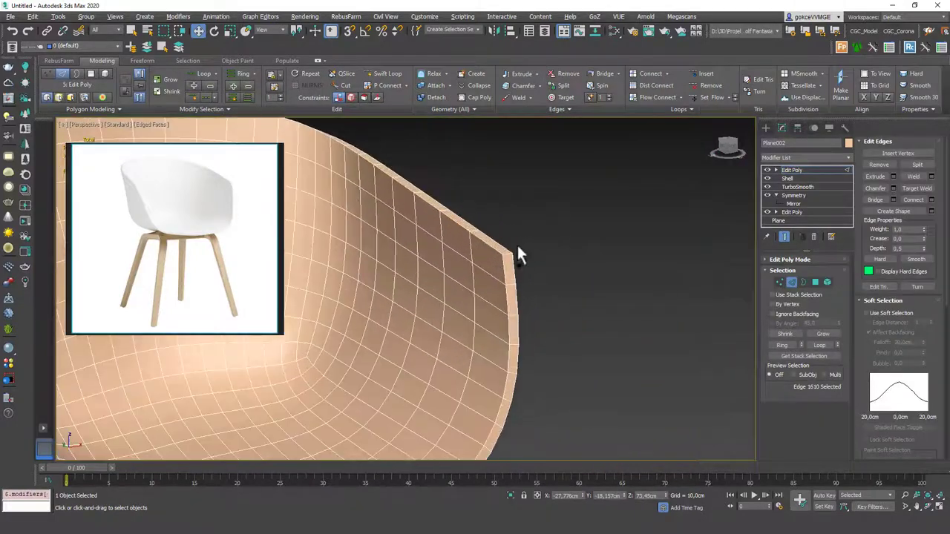
{"action": "left_click", "coordinate": [893, 188]}
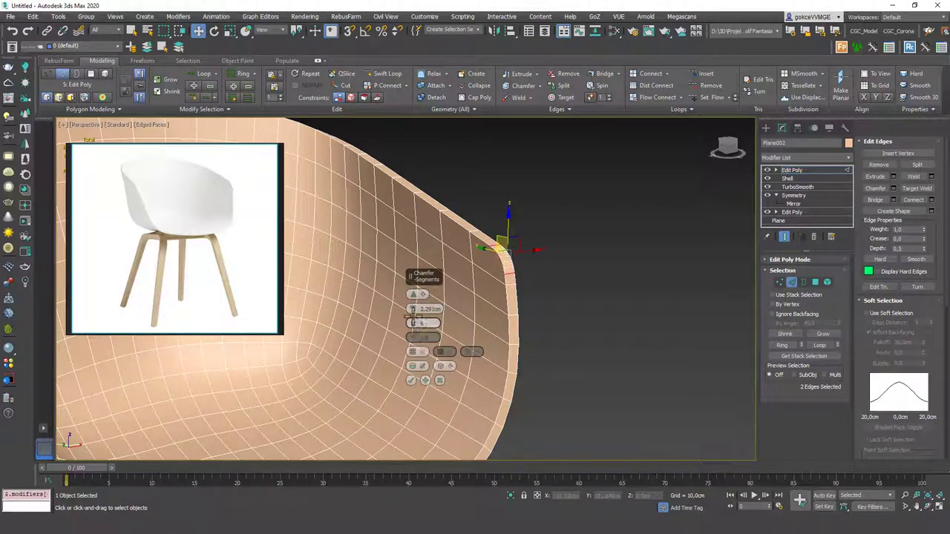
{"action": "left_click", "coordinate": [412, 380]}
- Turn off the edged faces display, leave edge editing and deselect the seat to view the chair shaded
{"action": "scroll", "coordinate": [460, 315], "scroll_direction": "down", "scroll_amount": 5}
{"action": "key", "text": "F4"}
{"action": "middle_click_drag", "start_coordinate": [468, 310], "coordinate": [470, 279], "text": "alt"}
{"action": "left_click", "coordinate": [792, 171]}
{"action": "left_click", "coordinate": [723, 195]}
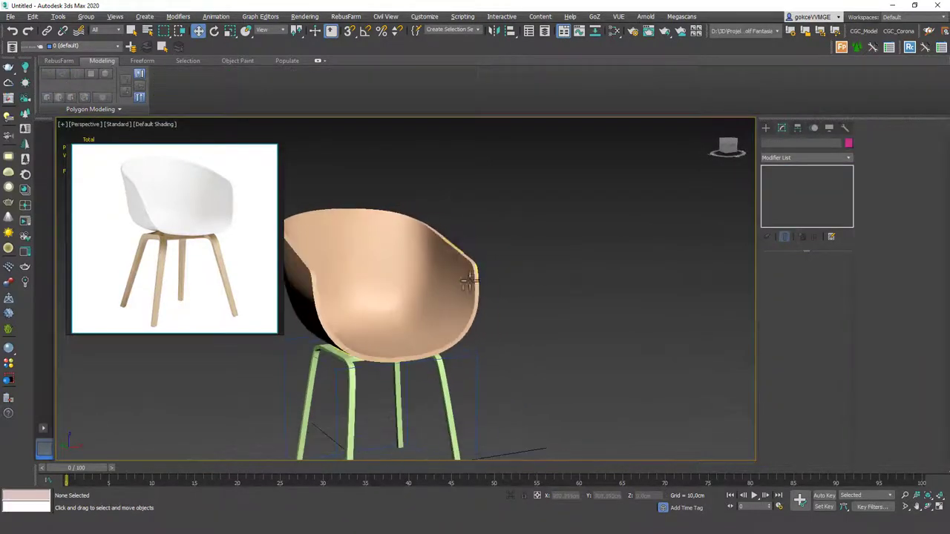
- Reselect the seat and set its Shell modifier's Inner Amount to 0 cm
{"action": "left_click", "coordinate": [468, 276]}
{"action": "scroll", "coordinate": [468, 275], "scroll_direction": "up", "scroll_amount": 4}
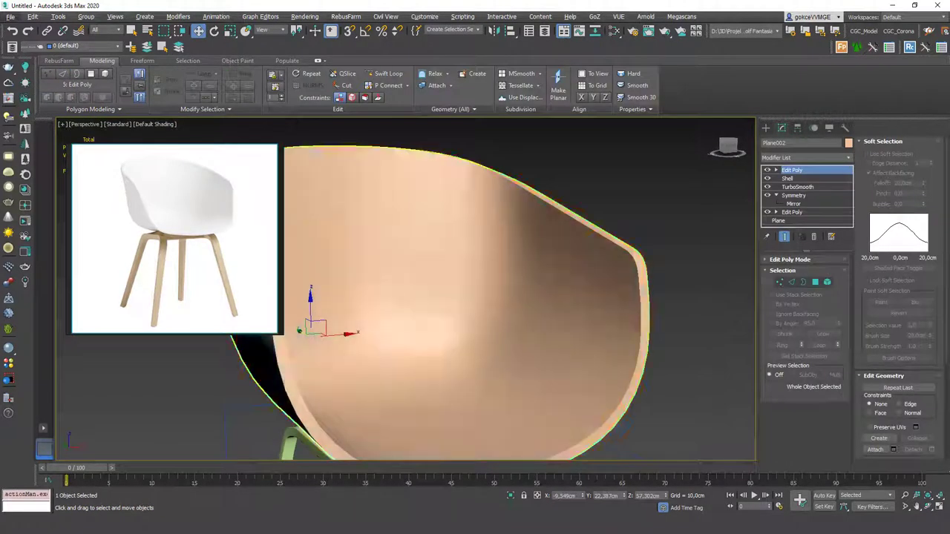
{"action": "scroll", "coordinate": [468, 276], "scroll_direction": "down", "scroll_amount": 4}
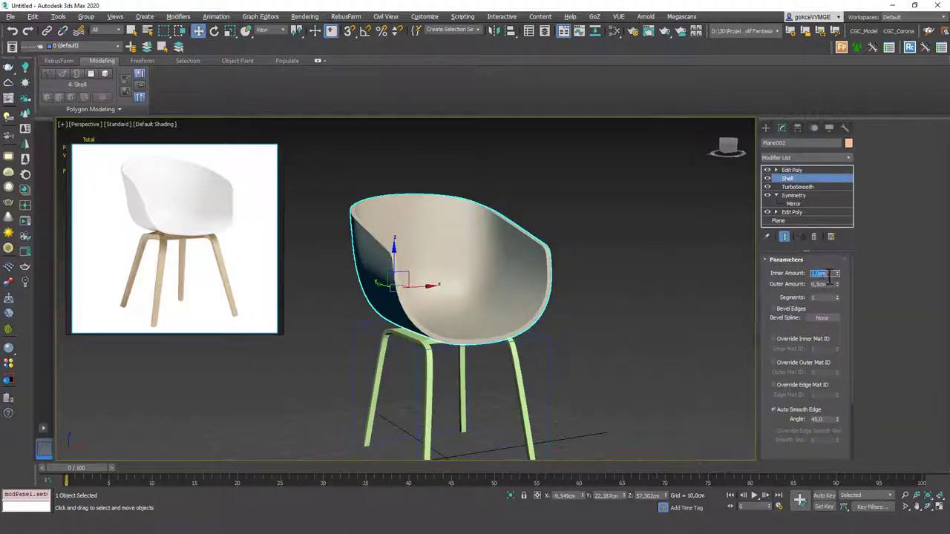
{"action": "type", "text": "0"}
{"action": "key", "text": "Return"}
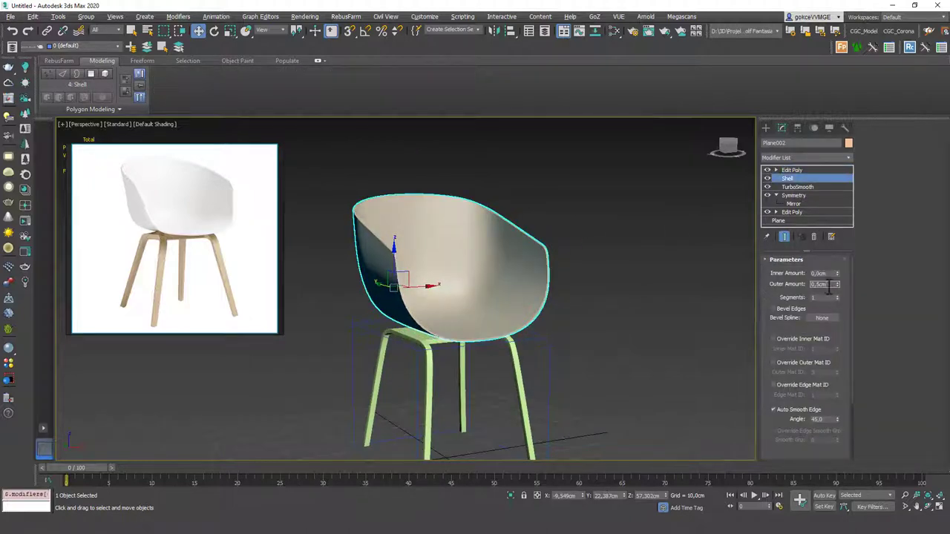
- Set the seat's Shell modifier Outer Amount to 0,4 cm and check the resulting rim thickness
{"action": "type", "text": "0"}
{"action": "key", "text": "Return"}
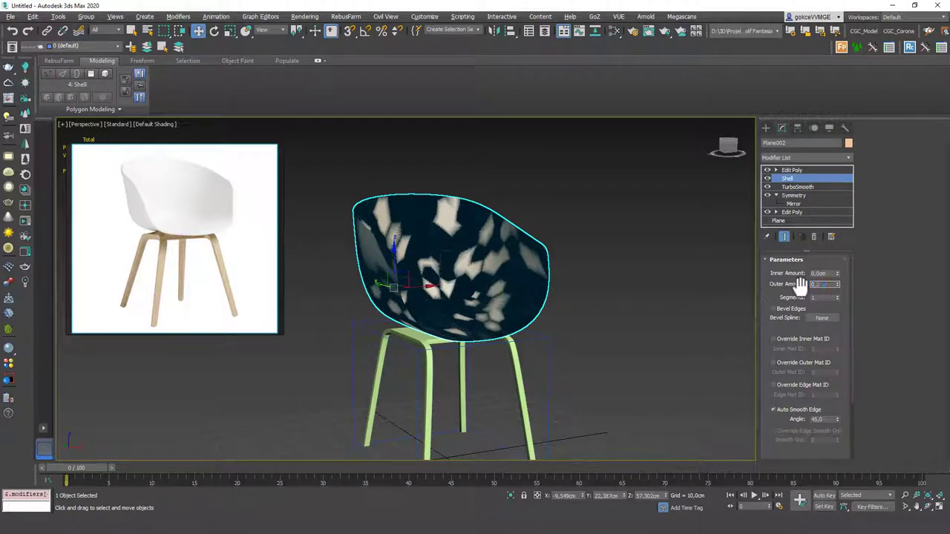
{"action": "type", "text": "0,2"}
{"action": "key", "text": "Return"}
{"action": "middle_click_drag", "start_coordinate": [627, 295], "coordinate": [587, 279], "text": "alt"}
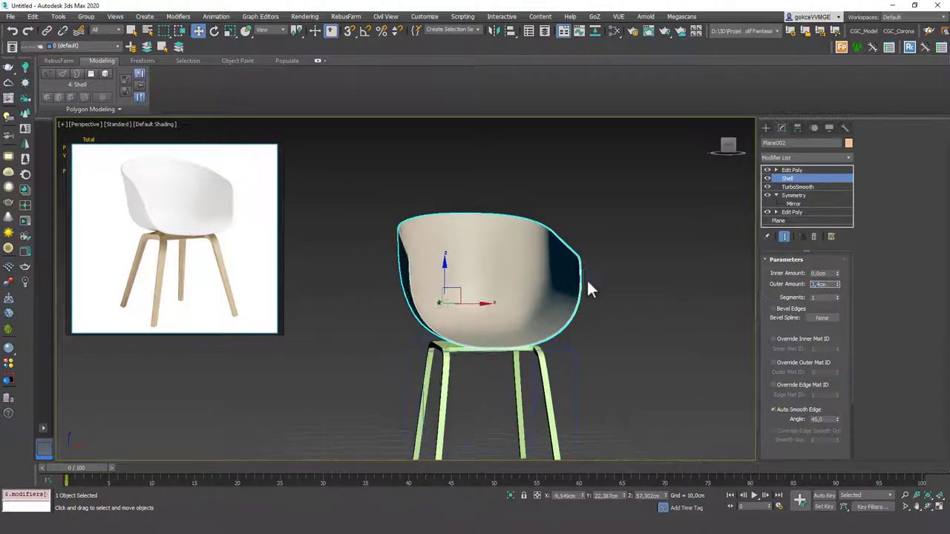
{"action": "left_click", "coordinate": [587, 279]}
{"action": "middle_click_drag", "start_coordinate": [496, 295], "coordinate": [534, 278], "text": "alt"}
{"action": "scroll", "coordinate": [546, 260], "scroll_direction": "up", "scroll_amount": 4}
- Remove the Edit Poly modifier above Shell from the seat's stack
{"action": "left_click", "coordinate": [545, 260]}
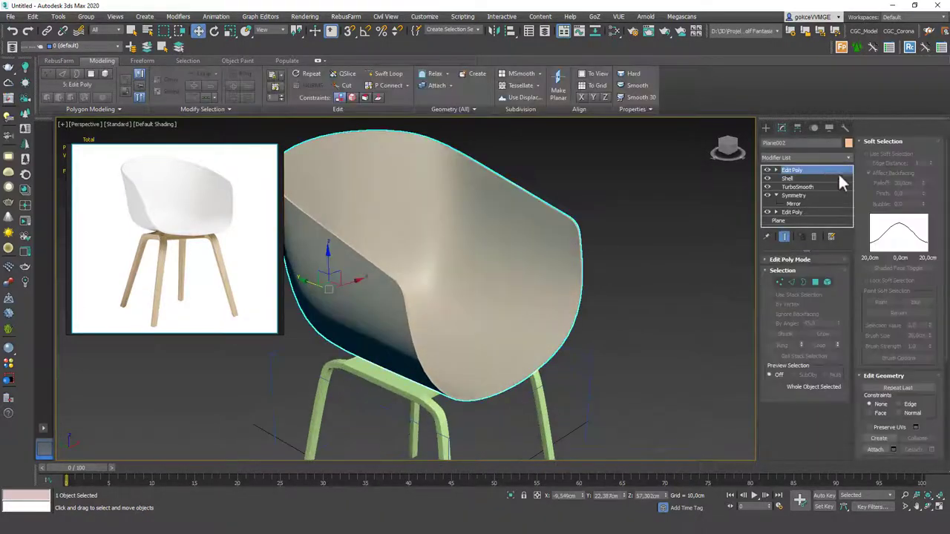
{"action": "middle_click_drag", "start_coordinate": [567, 239], "coordinate": [603, 247], "text": "alt"}
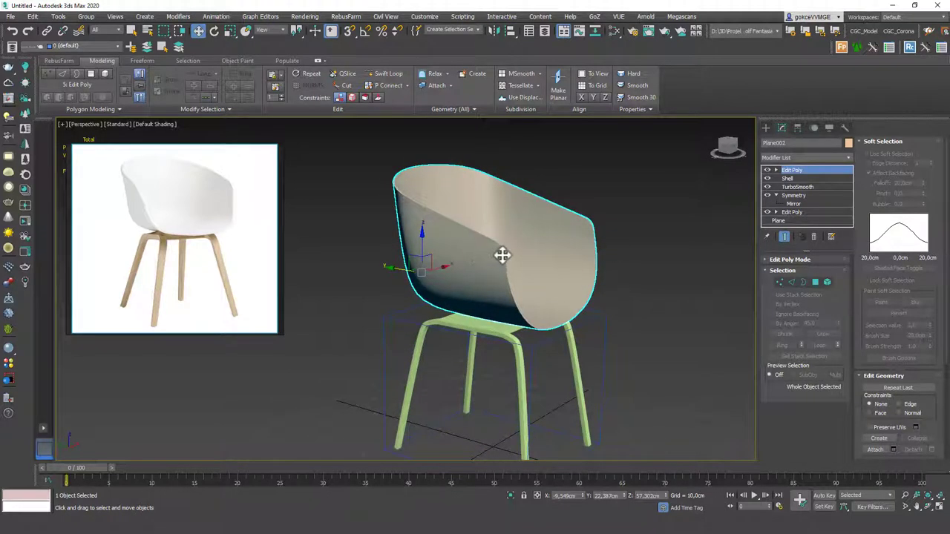
{"action": "scroll", "coordinate": [505, 260], "scroll_direction": "up", "scroll_amount": 5}
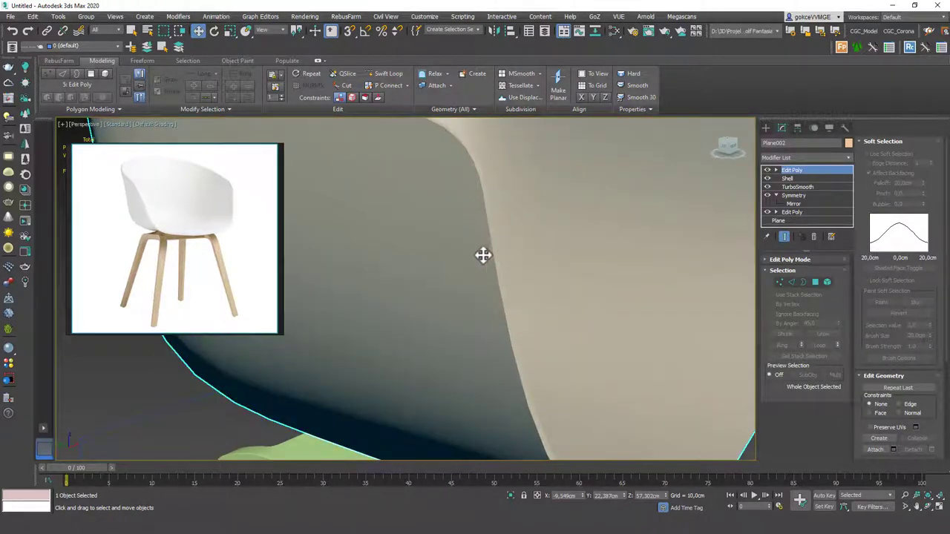
{"action": "scroll", "coordinate": [551, 218], "scroll_direction": "down", "scroll_amount": 5}
{"action": "middle_click_drag", "start_coordinate": [604, 227], "coordinate": [704, 213], "text": "alt"}
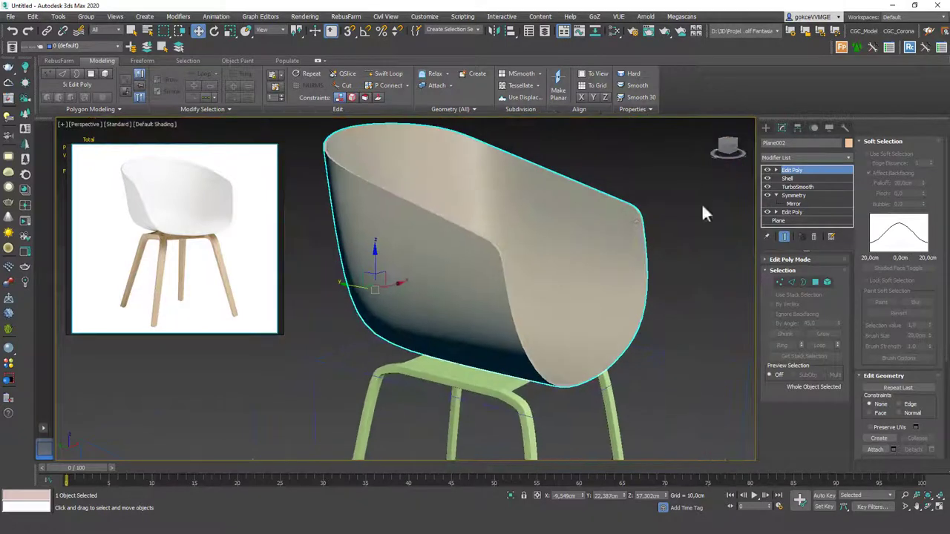
{"action": "left_click", "coordinate": [813, 238]}
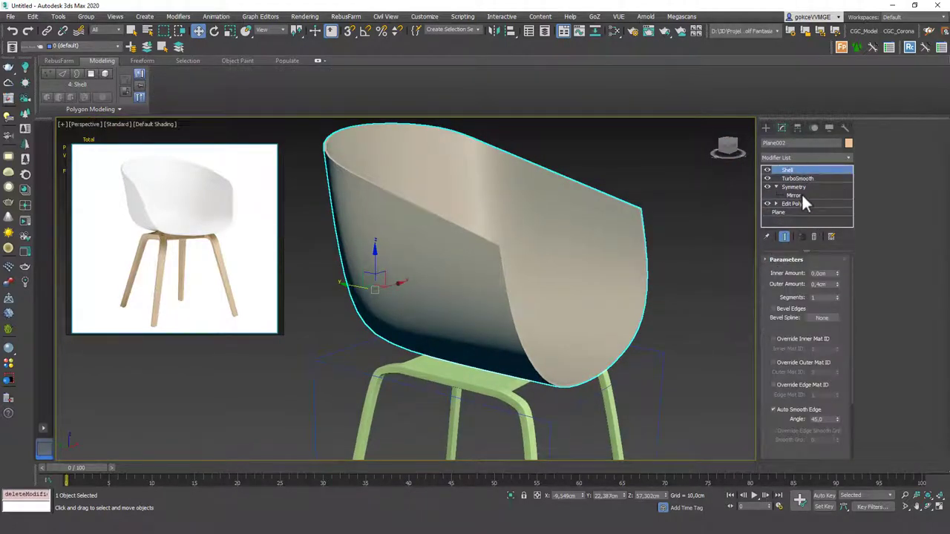
- Select the seat's open border edges in the lower Edit Poly and extend them outward by scaling to form a narrow rim lip
{"action": "left_click", "coordinate": [800, 203]}
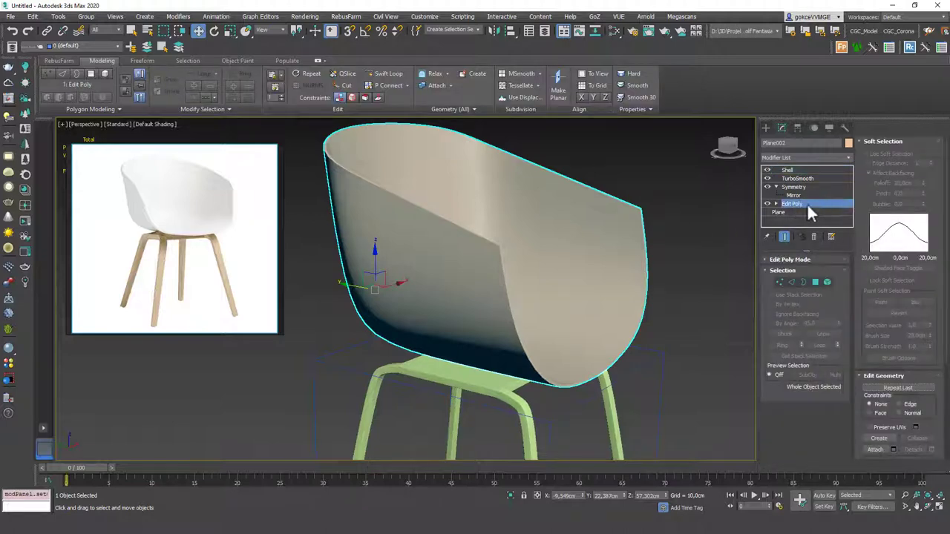
{"action": "key", "text": "2"}
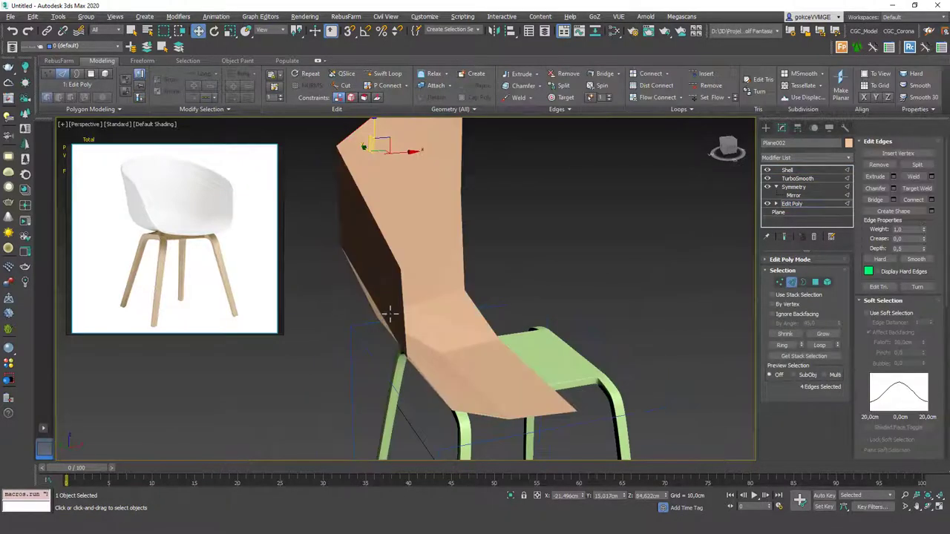
{"action": "double_click", "coordinate": [402, 304]}
{"action": "double_click", "coordinate": [386, 244], "text": "ctrl"}
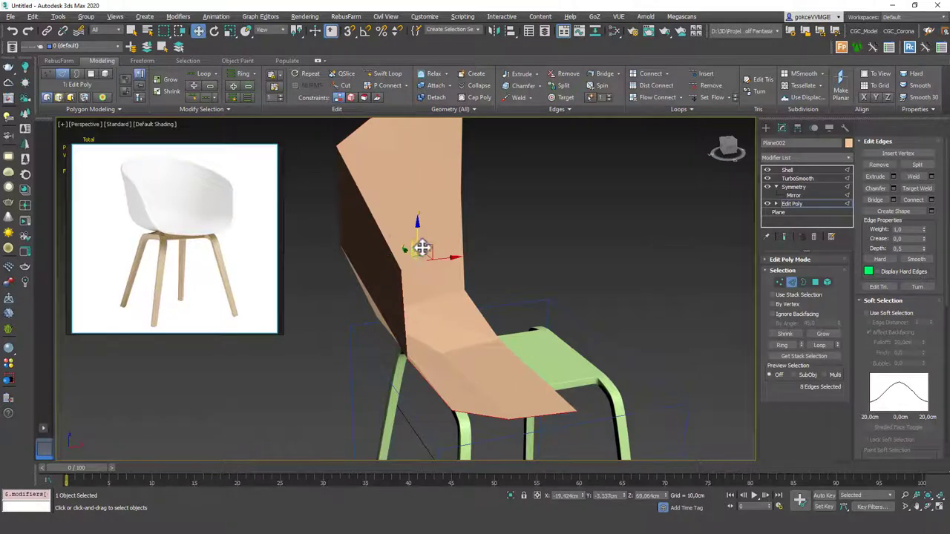
{"action": "middle_click_drag", "start_coordinate": [422, 248], "coordinate": [452, 256], "text": "alt"}
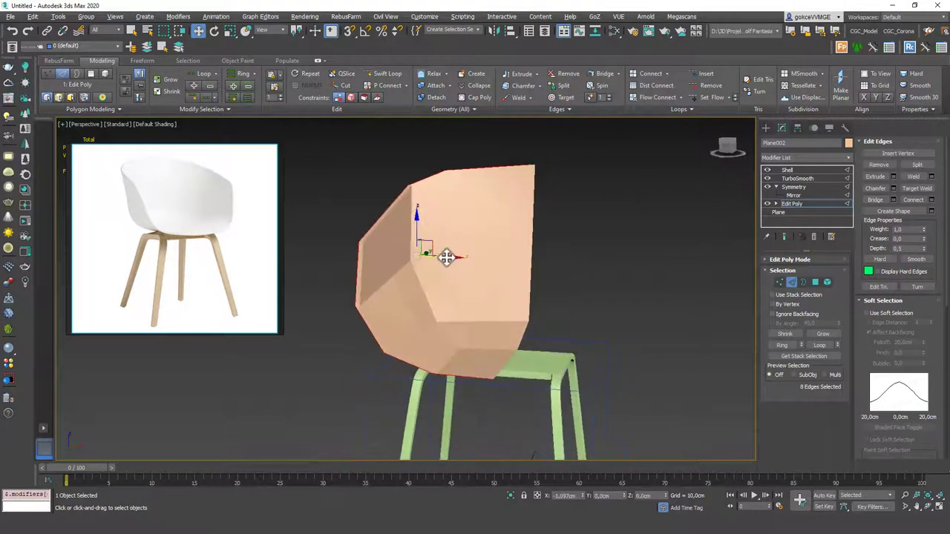
{"action": "key", "text": "r"}
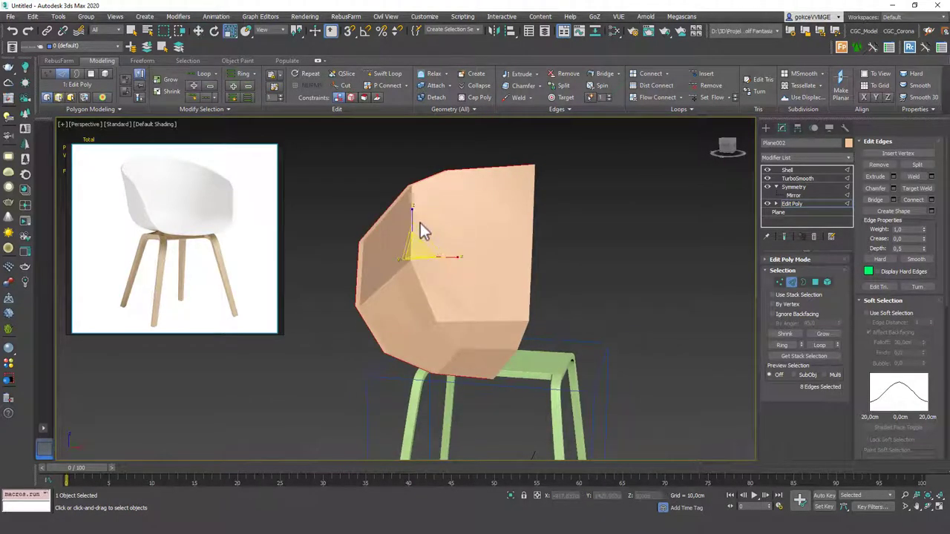
{"action": "left_click_drag", "start_coordinate": [412, 215], "coordinate": [412, 215]}
- Adjust the position of the new rim lip's outer vertex at the centre of the backrest's upper edge
{"action": "middle_click_drag", "start_coordinate": [535, 202], "coordinate": [512, 268], "text": "alt"}
{"action": "scroll", "coordinate": [538, 223], "scroll_direction": "up", "scroll_amount": 1}
{"action": "scroll", "coordinate": [495, 241], "scroll_direction": "up", "scroll_amount": 3}
{"action": "key", "text": "1"}
{"action": "left_click", "coordinate": [511, 296]}
{"action": "key", "text": "w"}
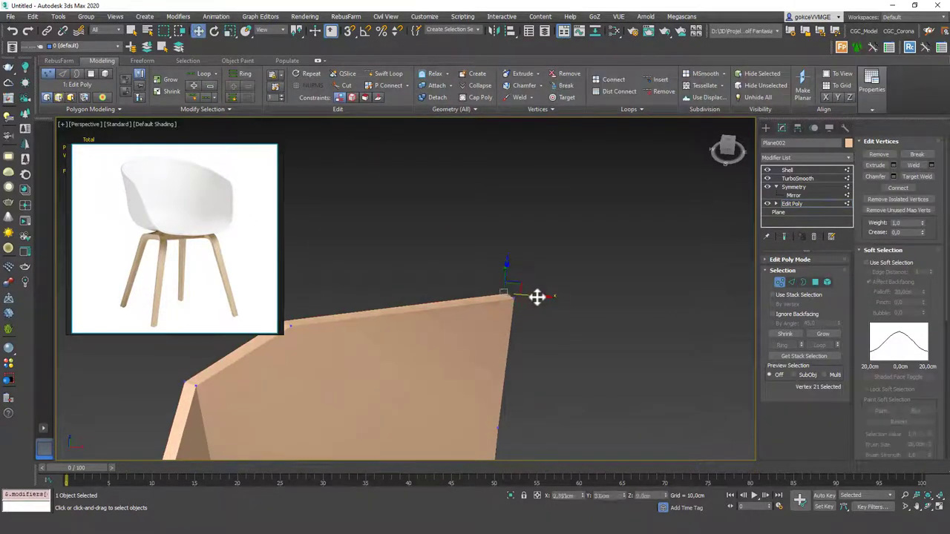
{"action": "middle_click_drag", "start_coordinate": [526, 285], "coordinate": [524, 306], "text": "alt"}
{"action": "left_click_drag", "start_coordinate": [519, 256], "coordinate": [518, 250]}
- Move the rim lip's outer vertex near the backrest's upper corner and turn on the end-result display
{"action": "middle_click_drag", "start_coordinate": [512, 256], "coordinate": [488, 334], "text": "alt"}
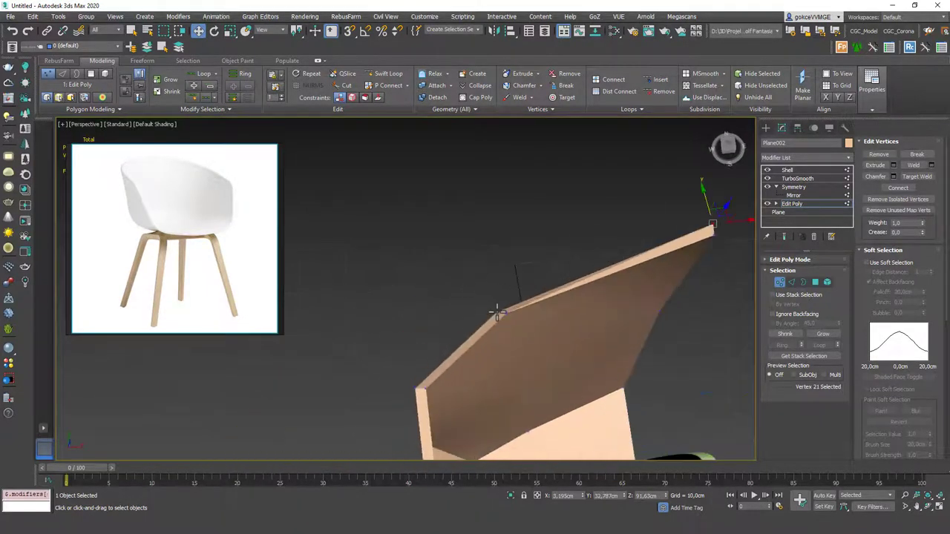
{"action": "left_click", "coordinate": [496, 309]}
{"action": "left_click_drag", "start_coordinate": [514, 292], "coordinate": [520, 285]}
{"action": "key", "text": "ctrl+q"}
{"action": "scroll", "coordinate": [542, 300], "scroll_direction": "down", "scroll_amount": 4}
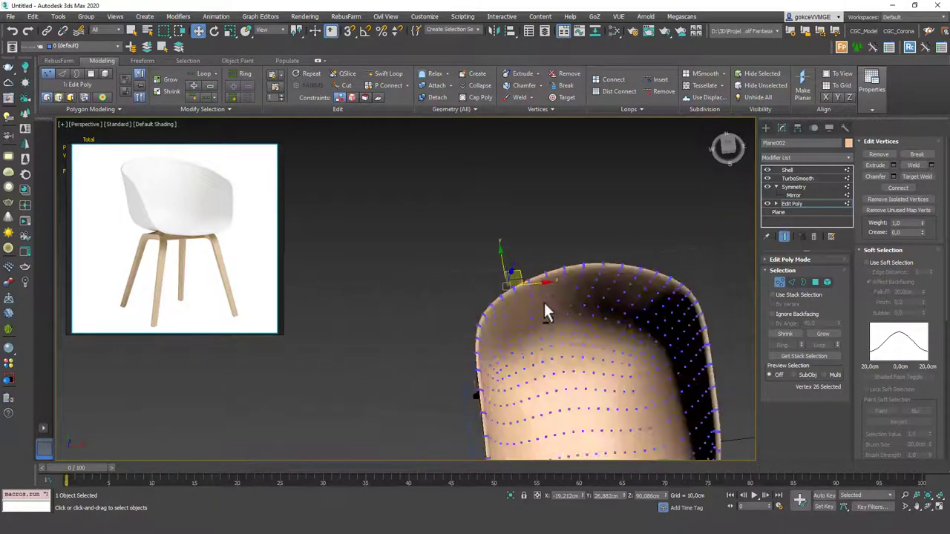
- Turn on edged faces, leave vertex editing, return to the Shell level and deselect the seat
{"action": "middle_click_drag", "start_coordinate": [543, 300], "coordinate": [589, 241], "text": "alt"}
{"action": "middle_click_drag", "start_coordinate": [637, 359], "coordinate": [598, 239]}
{"action": "scroll", "coordinate": [520, 300], "scroll_direction": "up", "scroll_amount": 5}
{"action": "key", "text": "F4"}
{"action": "scroll", "coordinate": [494, 307], "scroll_direction": "down", "scroll_amount": 5}
{"action": "left_click", "coordinate": [795, 203]}
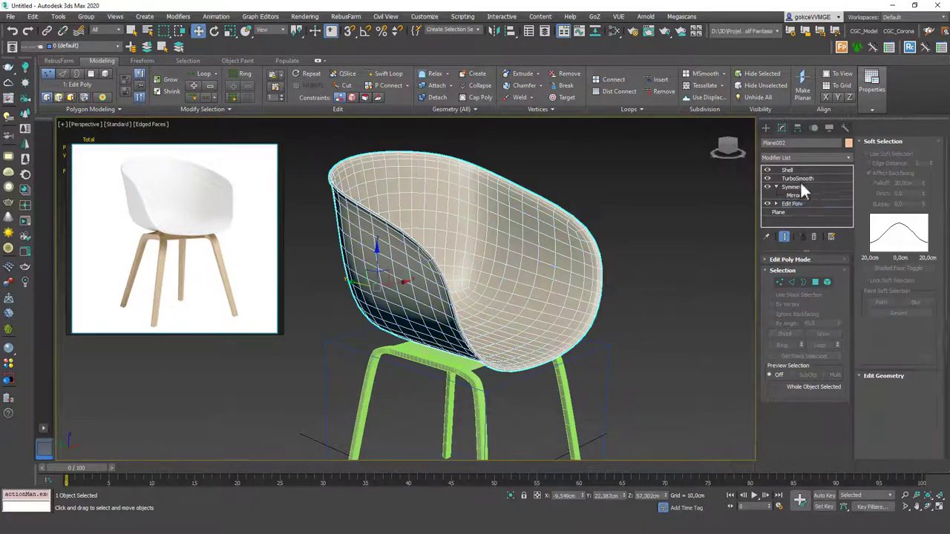
{"action": "left_click", "coordinate": [796, 171]}
{"action": "left_click", "coordinate": [668, 221]}
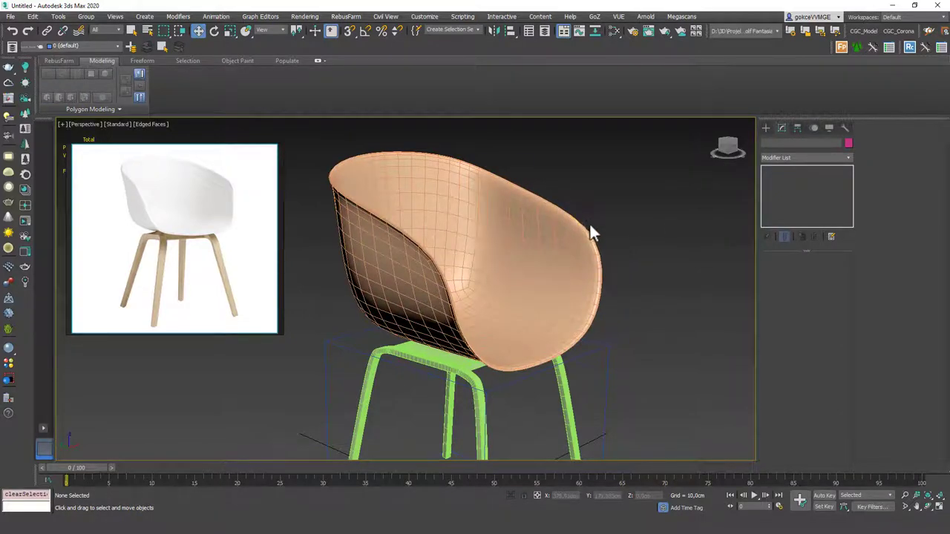
- Reselect the seat at its lower Edit Poly level and examine the low-poly cage against the smoothed result from several angles
{"action": "left_click", "coordinate": [536, 290]}
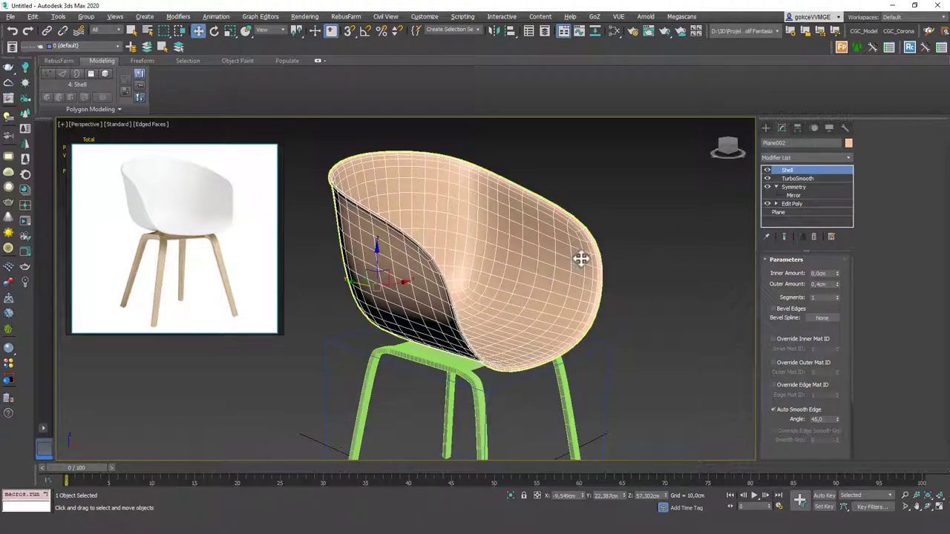
{"action": "left_click", "coordinate": [791, 204]}
{"action": "middle_click_drag", "start_coordinate": [482, 247], "coordinate": [420, 269], "text": "alt"}
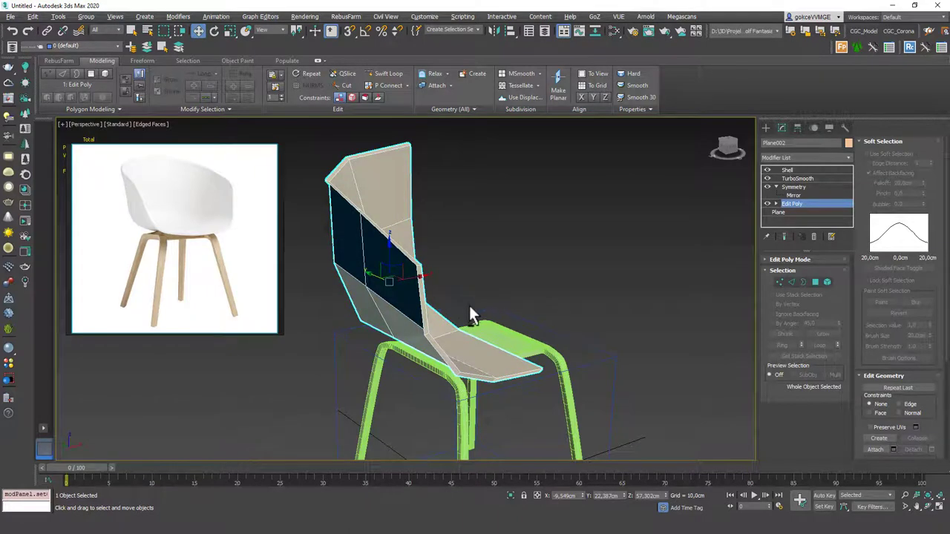
{"action": "key", "text": "grave"}
{"action": "middle_click_drag", "start_coordinate": [482, 304], "coordinate": [420, 249], "text": "alt"}
{"action": "middle_click_drag", "start_coordinate": [467, 267], "coordinate": [502, 314], "text": "alt"}
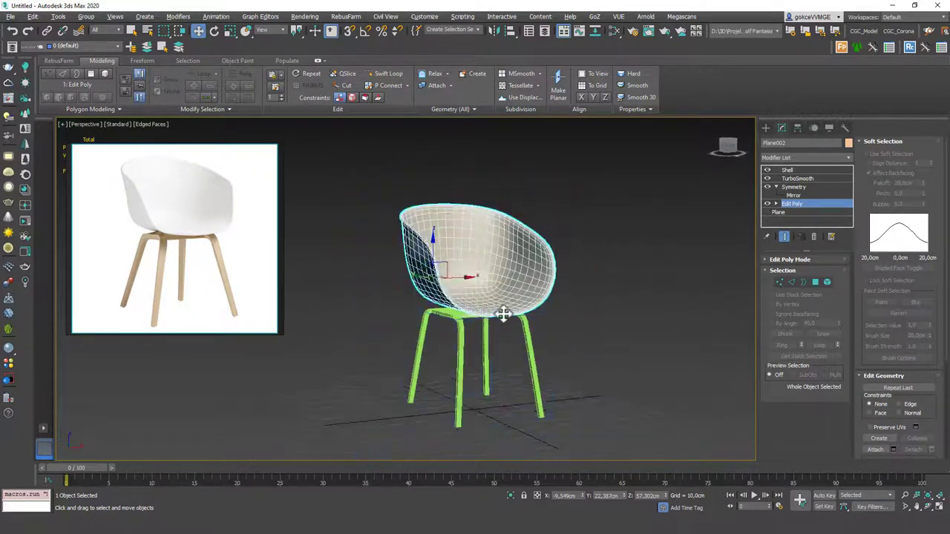
{"action": "left_click", "coordinate": [553, 309]}
- Select the seat's front vertices in the lower Edit Poly and move them back about 3,7 cm along Y
{"action": "left_click", "coordinate": [522, 276]}
{"action": "middle_click_drag", "start_coordinate": [522, 276], "coordinate": [505, 270], "text": "alt"}
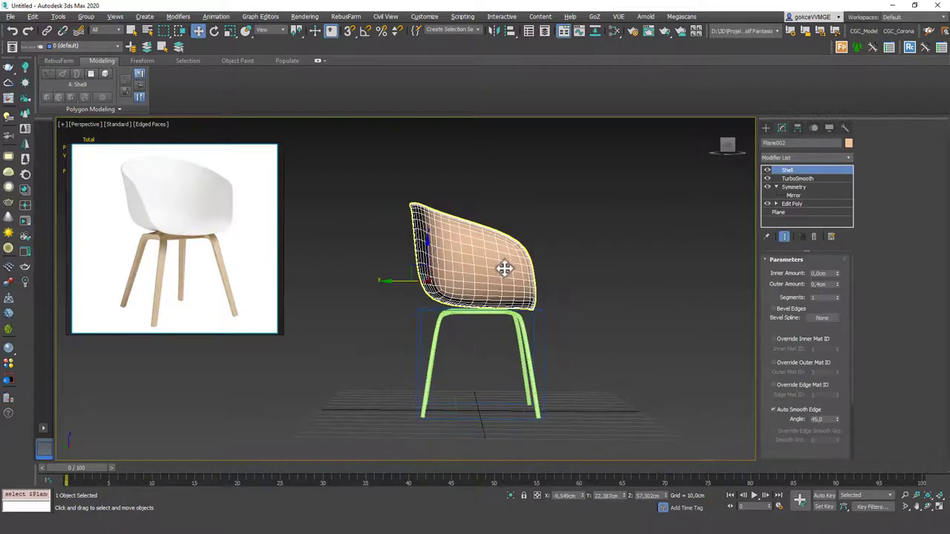
{"action": "left_click", "coordinate": [791, 203]}
{"action": "key", "text": "1"}
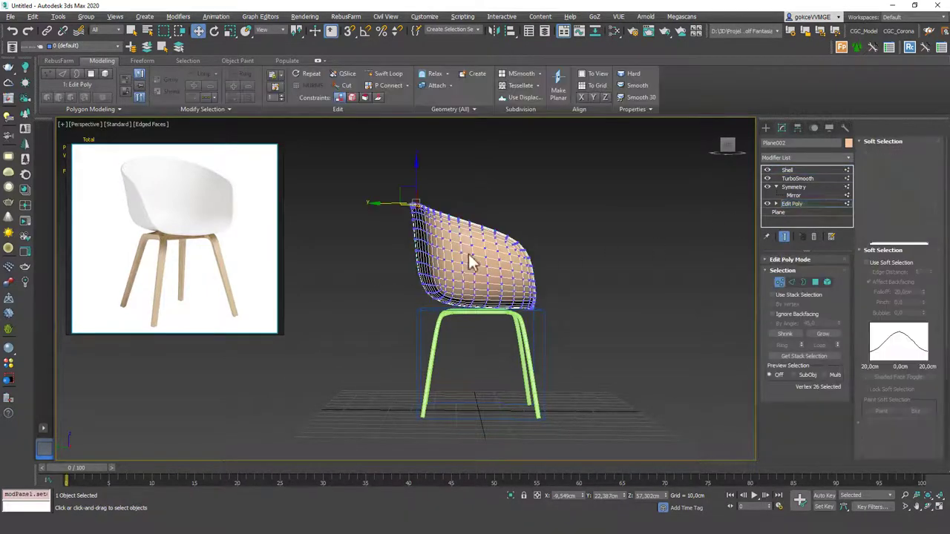
{"action": "key", "text": "ctrl+e"}
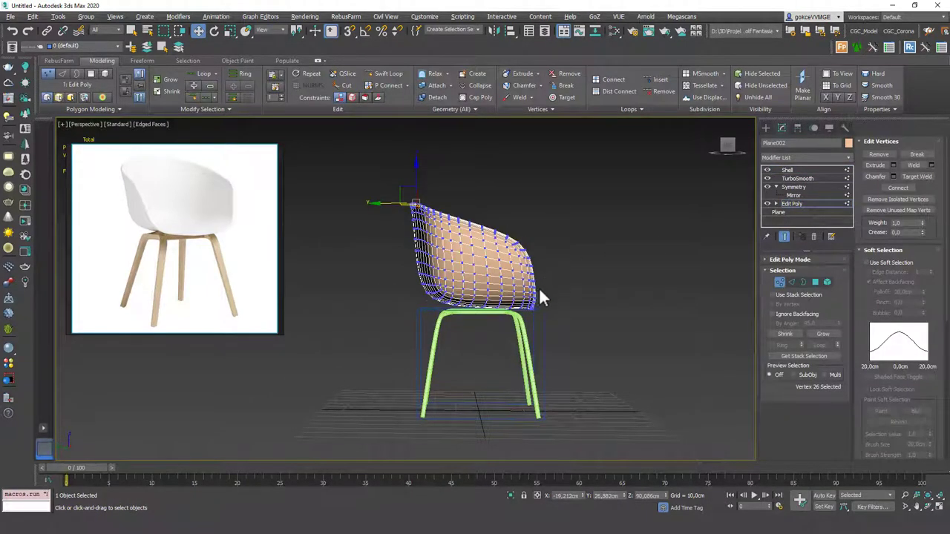
{"action": "middle_click_drag", "start_coordinate": [539, 287], "coordinate": [521, 289], "text": "alt"}
{"action": "key", "text": "ctrl+e"}
{"action": "left_click_drag", "start_coordinate": [580, 206], "coordinate": [502, 333]}
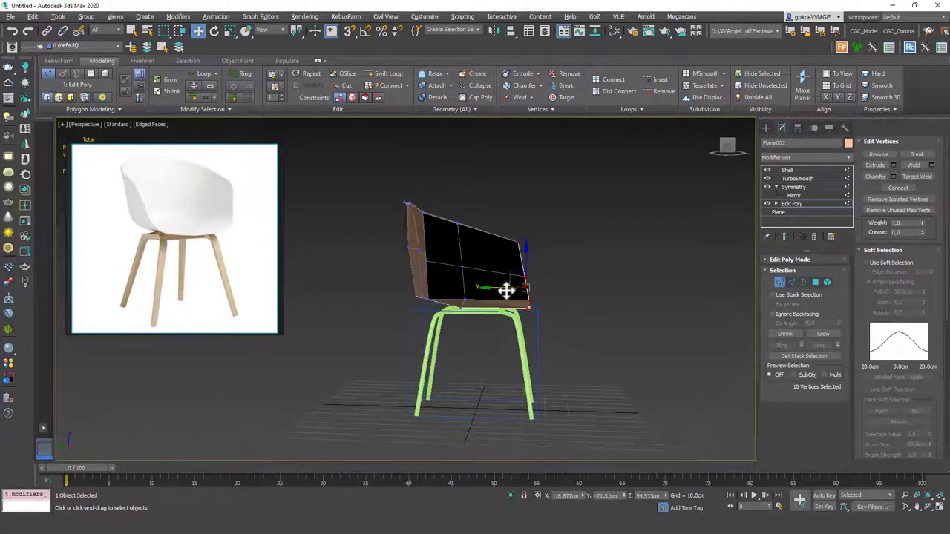
{"action": "left_click_drag", "start_coordinate": [506, 290], "coordinate": [490, 291]}
{"action": "key", "text": "ctrl+e"}
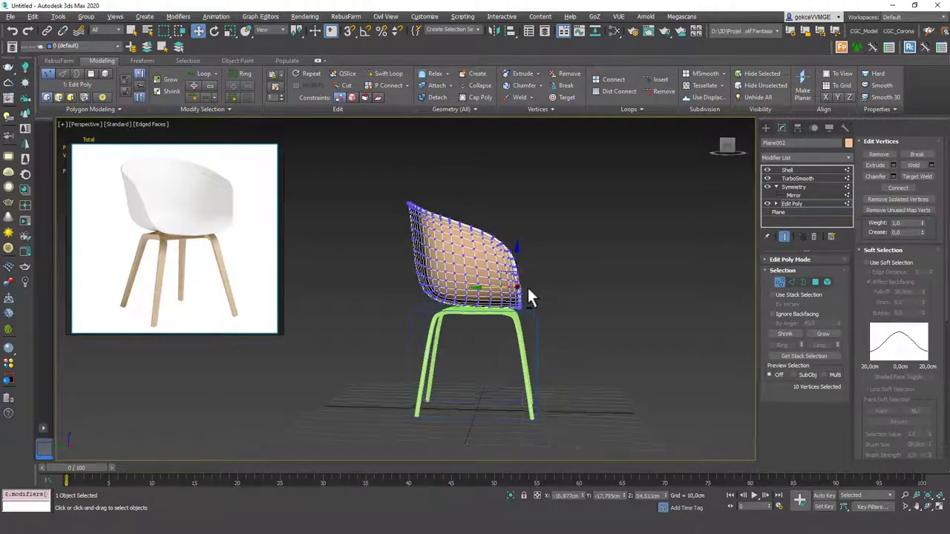
- Leave vertex editing, deselect the seat and turn off edged faces to examine the shaded chair
{"action": "middle_click_drag", "start_coordinate": [528, 290], "coordinate": [458, 300], "text": "alt"}
{"action": "middle_click_drag", "start_coordinate": [509, 285], "coordinate": [547, 294], "text": "alt"}
{"action": "key", "text": "1"}
{"action": "left_click", "coordinate": [644, 264]}
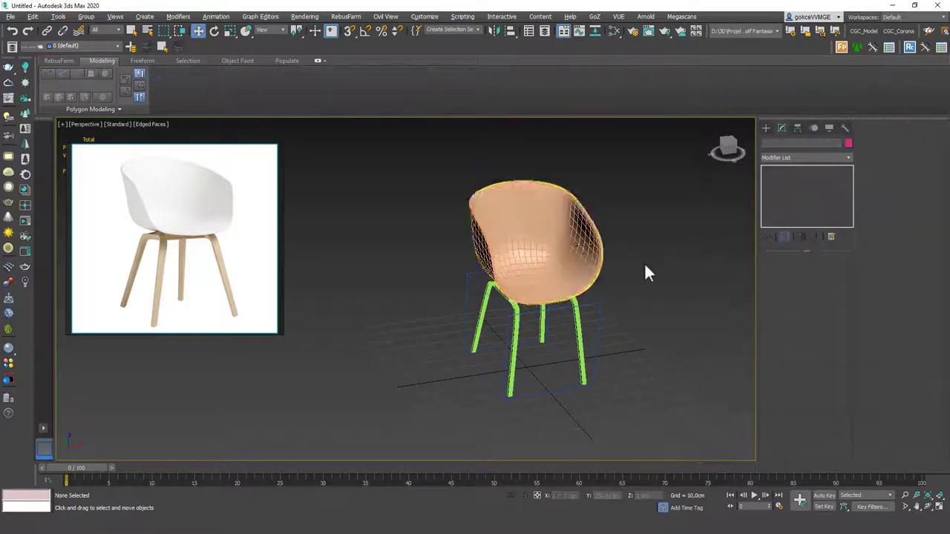
{"action": "mouse_move", "coordinate": [588, 265]}
{"action": "middle_mouse_down"}
{"action": "mouse_move", "coordinate": [557, 287]}
{"action": "mouse_move", "coordinate": [564, 244]}
{"action": "mouse_move", "coordinate": [556, 242]}
{"action": "mouse_move", "coordinate": [547, 277]}
{"action": "mouse_move", "coordinate": [553, 263]}
{"action": "mouse_move", "coordinate": [538, 250]}
{"action": "middle_mouse_up"}
{"action": "key", "text": "F4"}
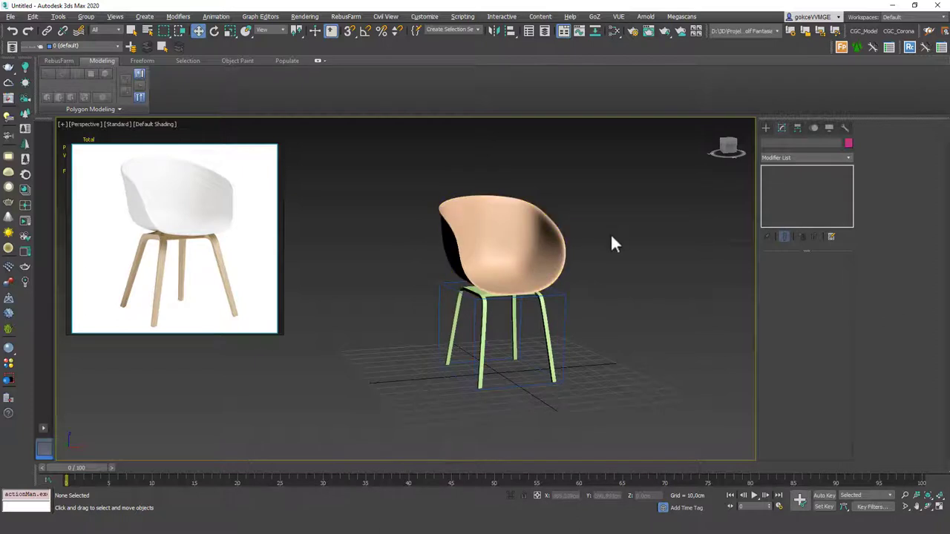
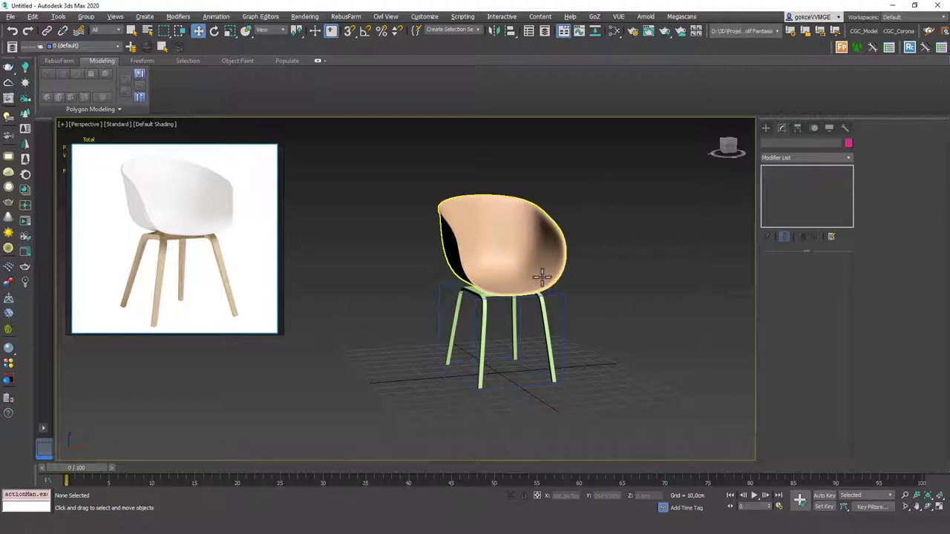
{"action": "mouse_move", "coordinate": [579, 249]}
{"action": "middle_mouse_down", "text": "alt"}
{"action": "mouse_move", "coordinate": [581, 260]}
{"action": "mouse_move", "coordinate": [515, 267]}
{"action": "mouse_move", "coordinate": [581, 248]}
{"action": "middle_mouse_up", "text": "alt"}
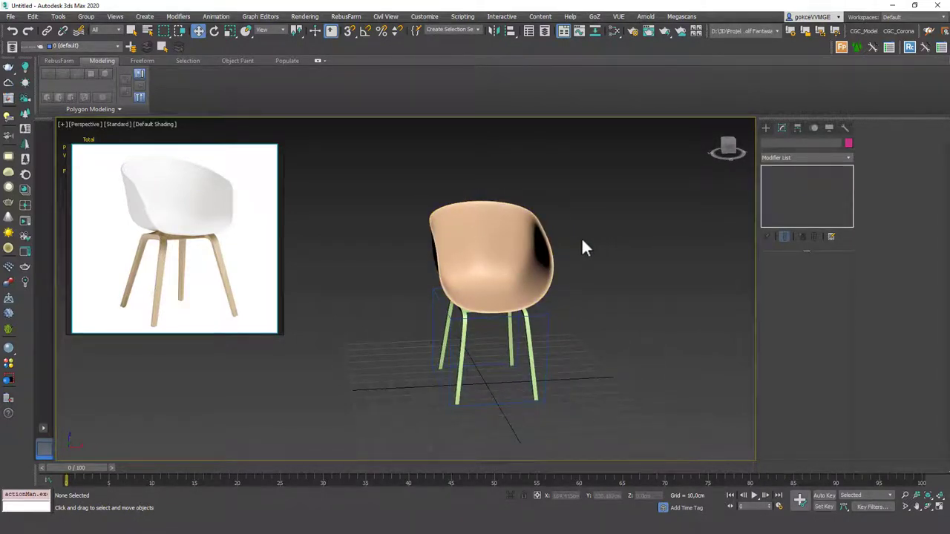
{"action": "scroll", "coordinate": [582, 237], "scroll_direction": "up", "scroll_amount": 5}
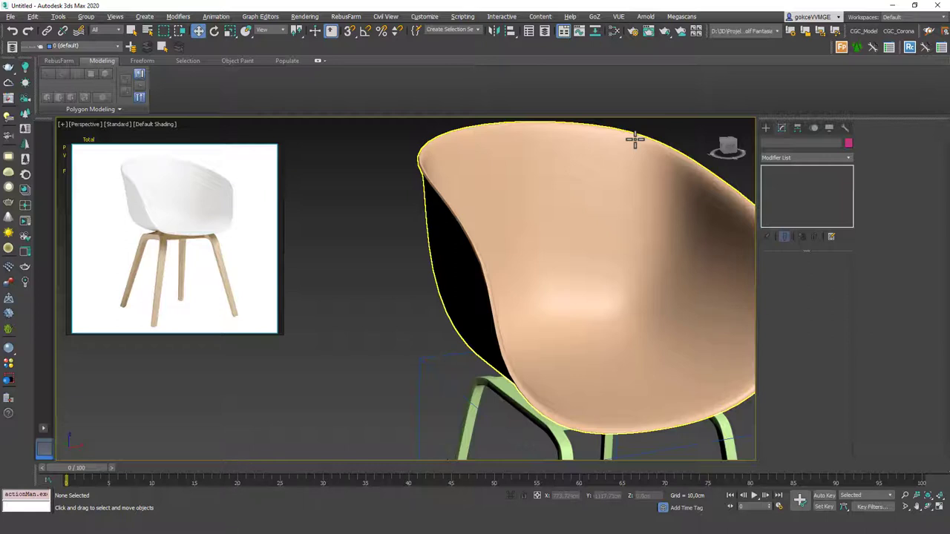
{"action": "scroll", "coordinate": [369, 321], "scroll_direction": "down", "scroll_amount": 3}
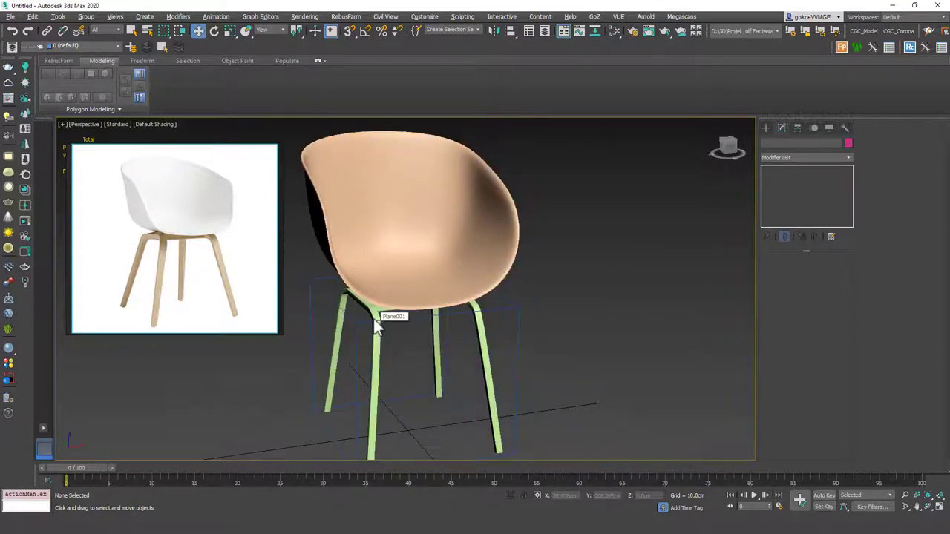